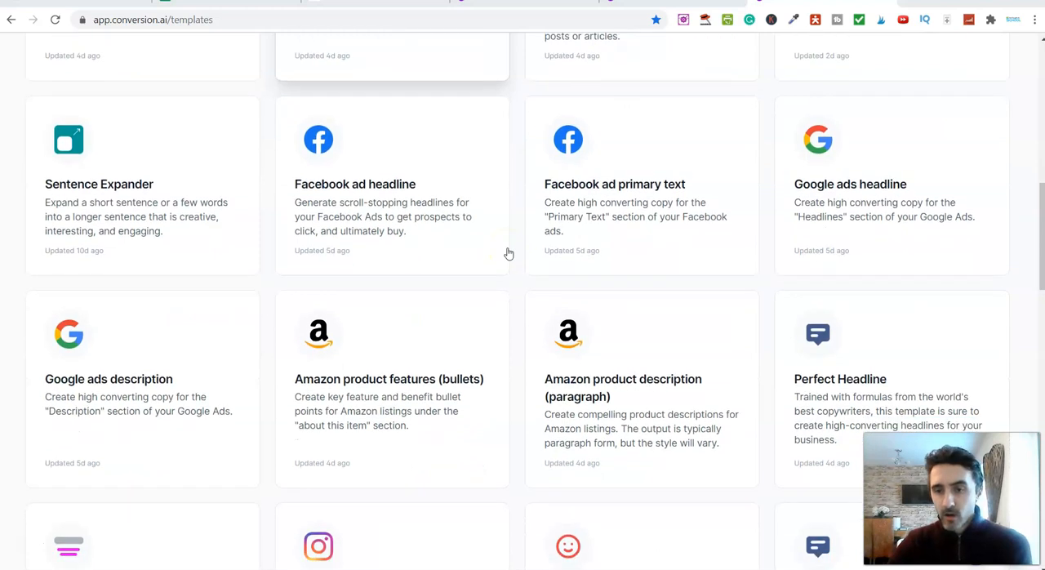
Look through the copywriting template library, from the ad templates down to the SEO ones, and return to its beginning
scroll(524, 266, "down", 3)
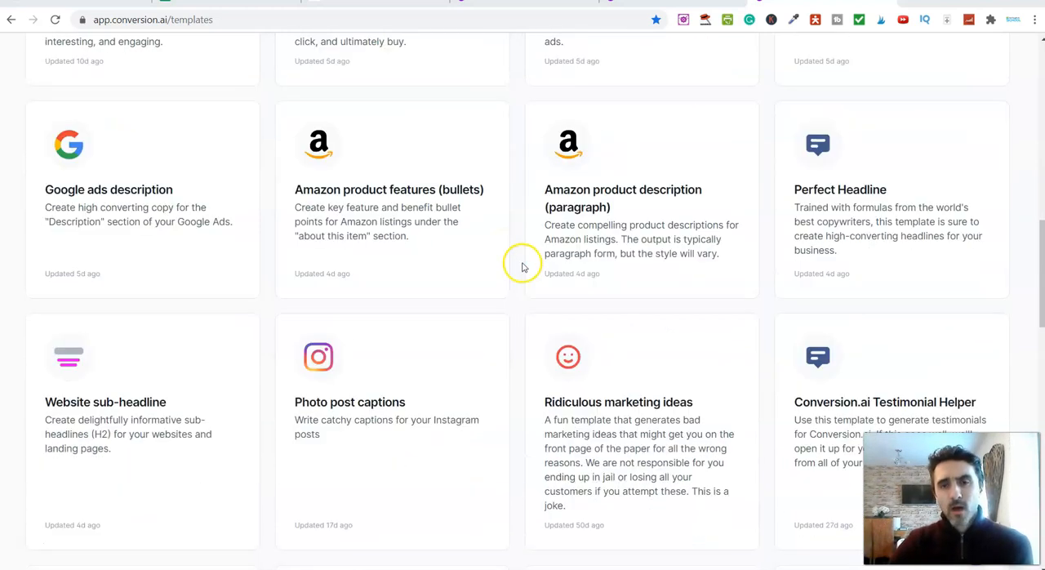
scroll(523, 267, "down", 5)
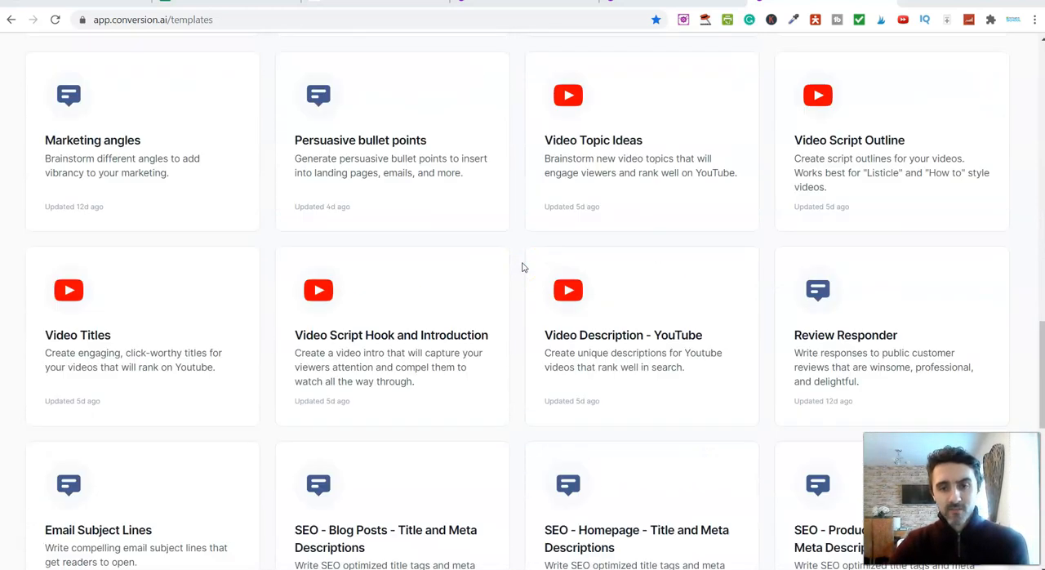
scroll(523, 267, "down", 5)
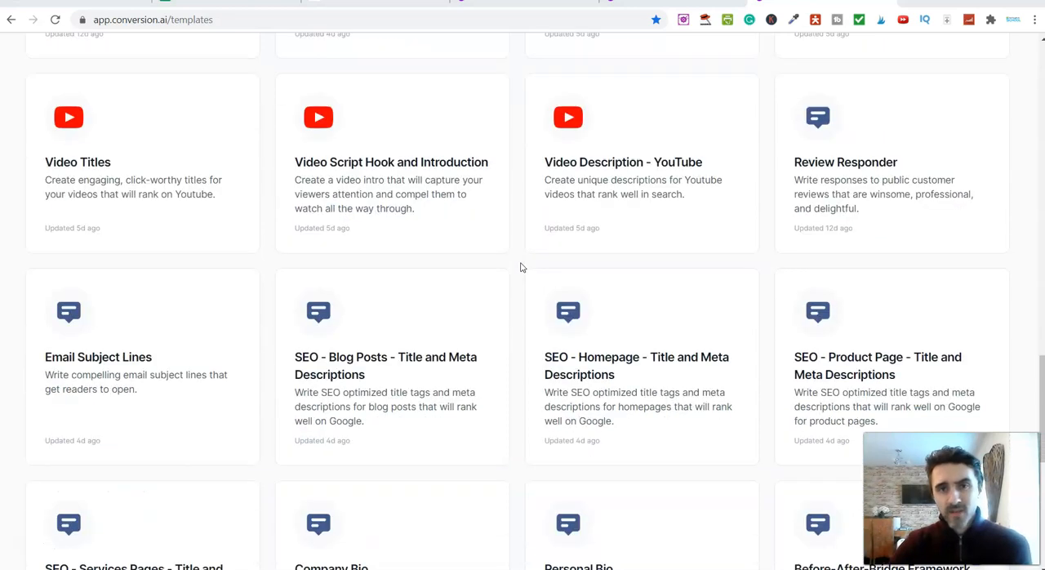
scroll(595, 272, "up", 10)
scroll(599, 277, "up", 10)
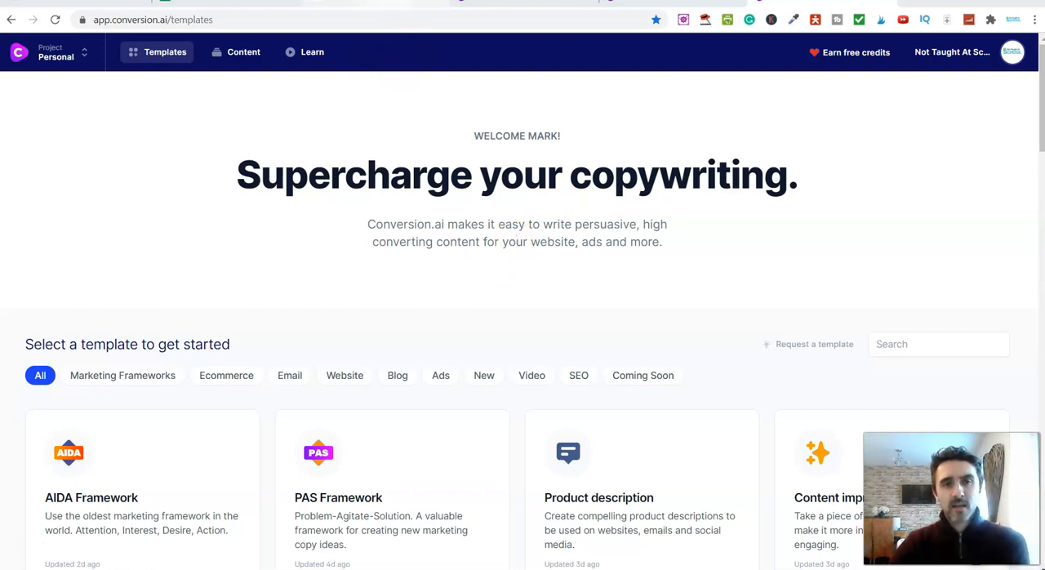
Switch to the Conversion.ai review article and expand its table of contents
left_click(416, 6)
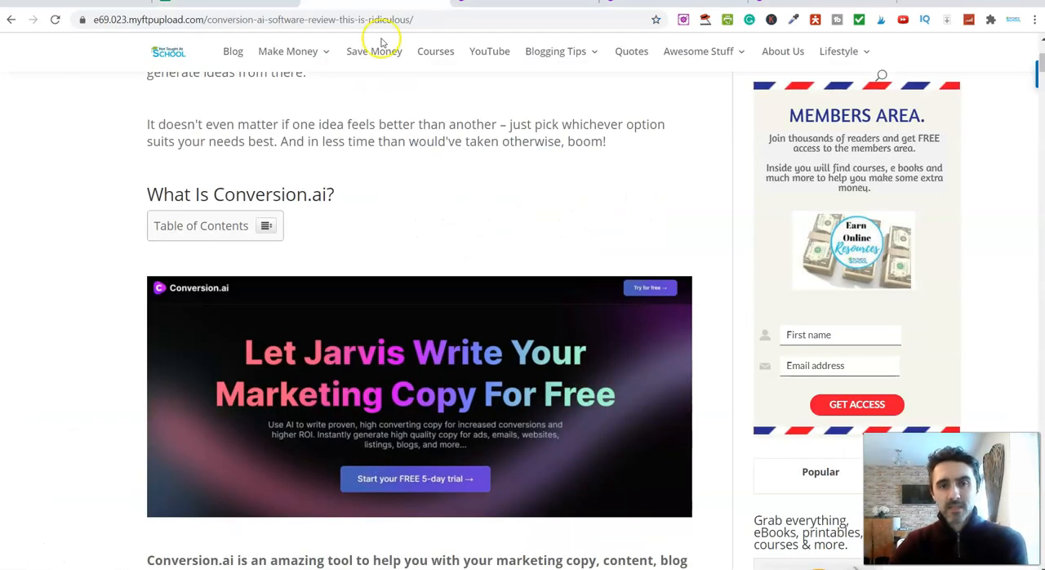
left_click(268, 226)
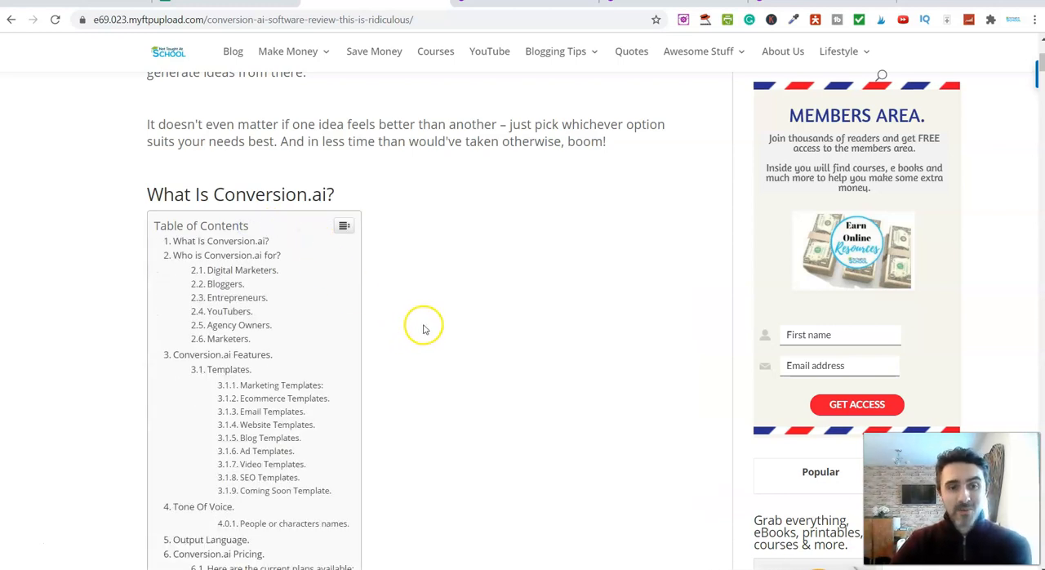
scroll(422, 327, "down", 1)
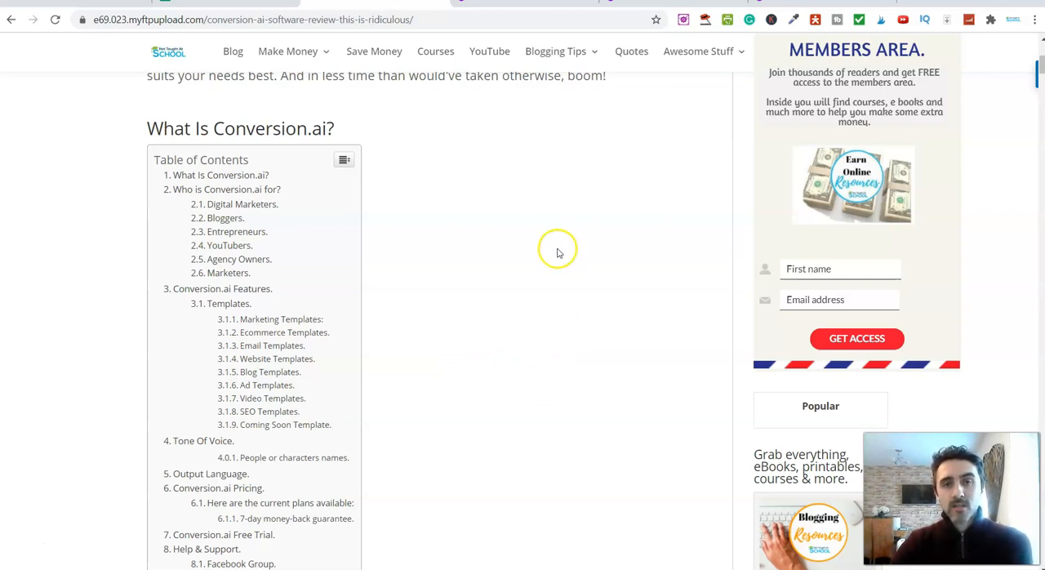
Return to the Conversion.ai templates page and view its welcome heading and template categories
left_click(816, 2)
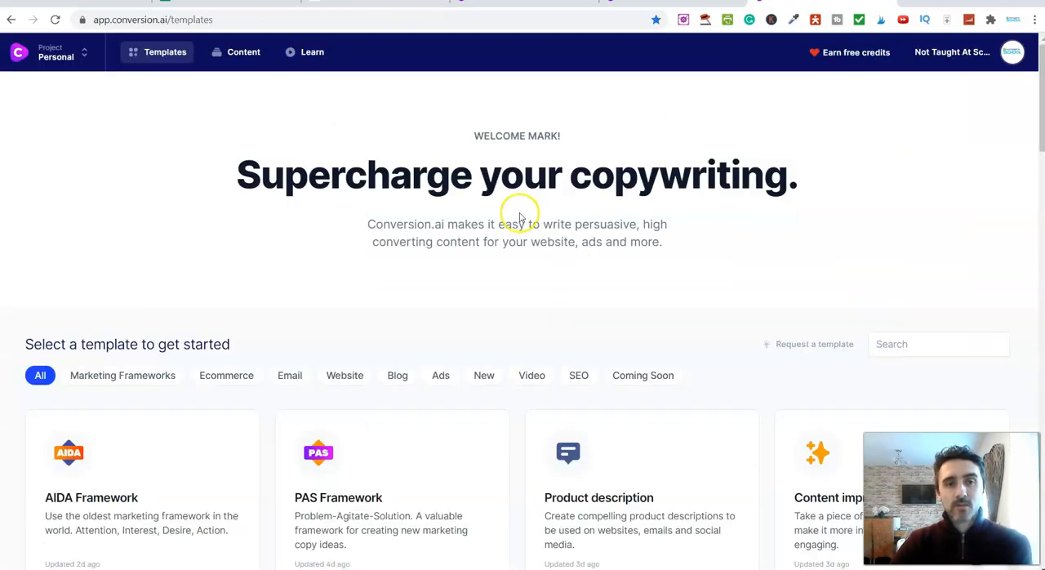
scroll(434, 310, "down", 1)
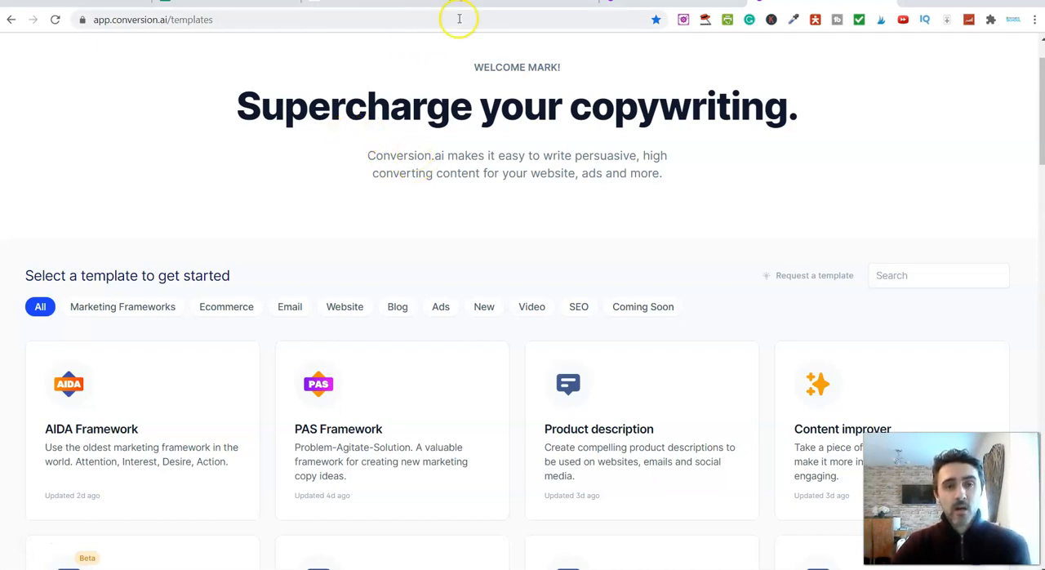
scroll(455, 194, "up", 1)
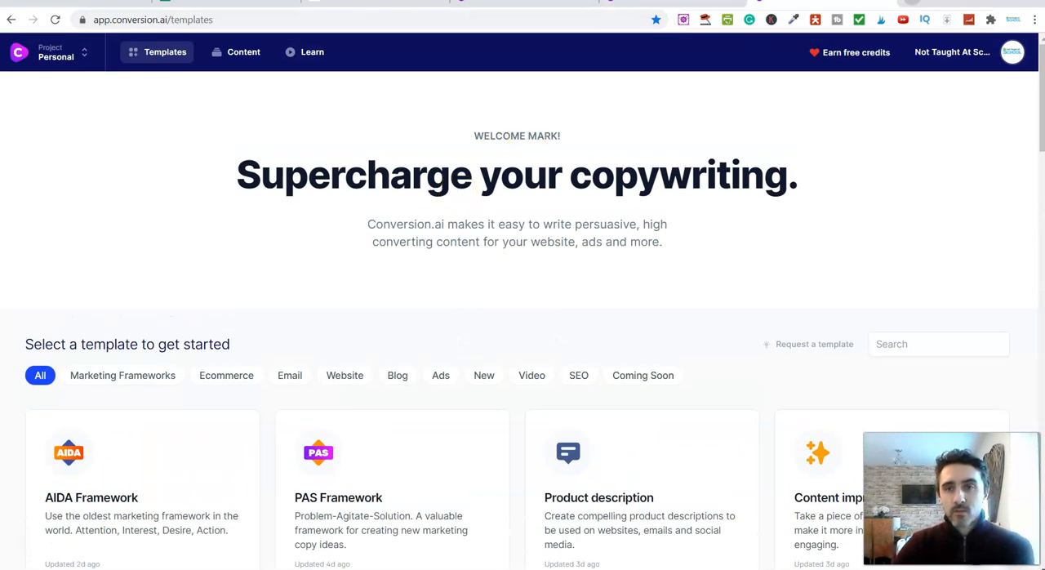
Open the conversion.ai homepage in a new browser tab
key("ctrl+t")
type("c")
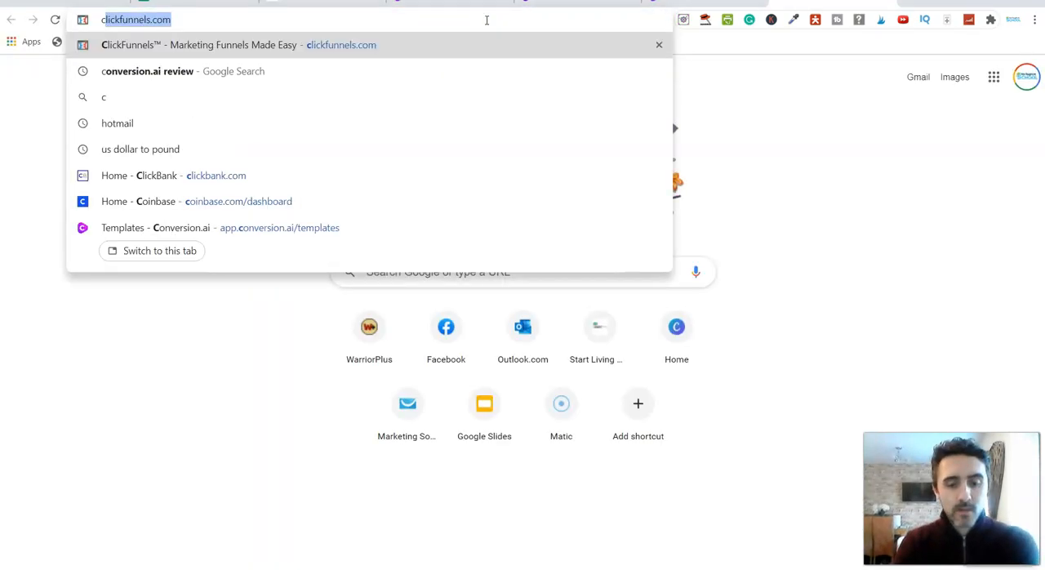
type("on")
key("Down")
key("Down")
key("Down")
key("Down")
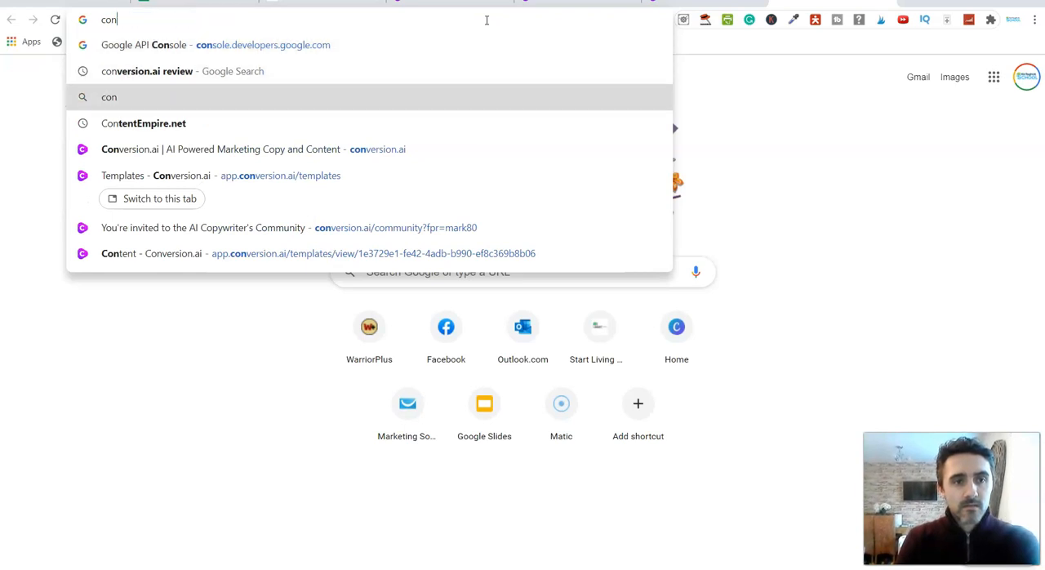
key("Return")
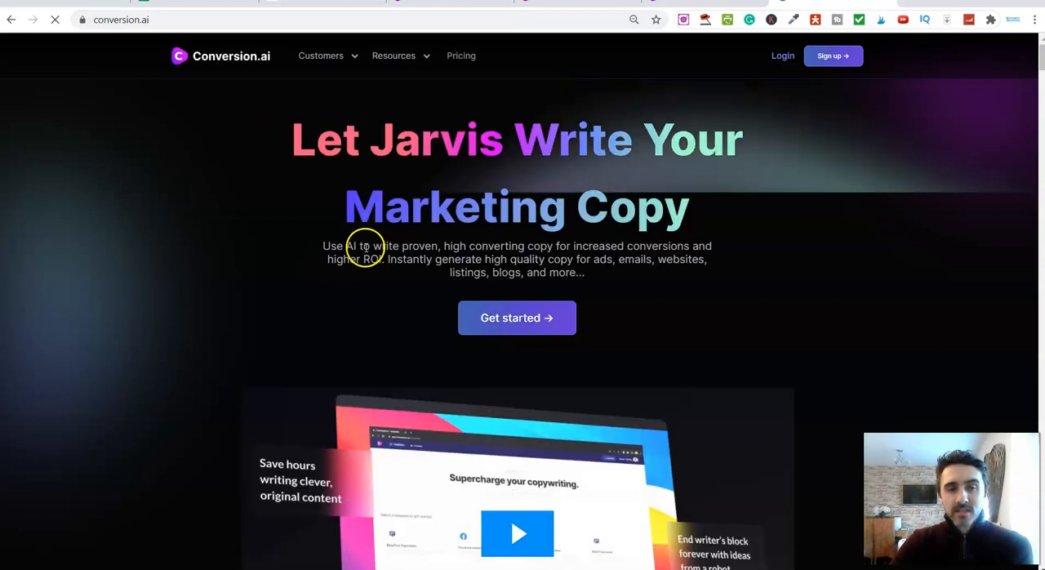
Examine the homepage from the intro text about high converting copy through the testimonials to the feature cards, and return to its headline
left_click_drag(374, 247, 552, 246)
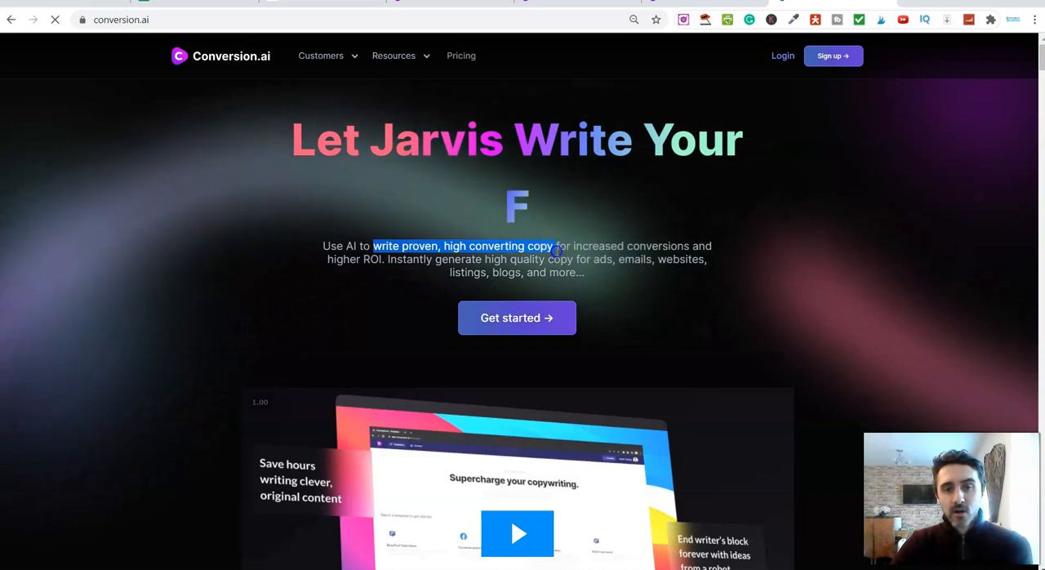
left_click(553, 249)
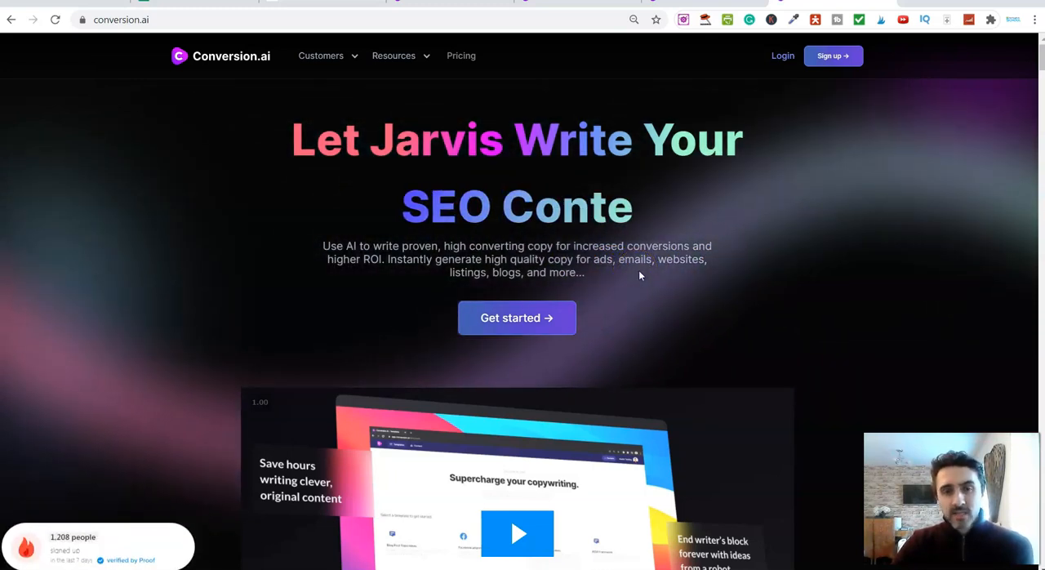
scroll(534, 369, "down", 3)
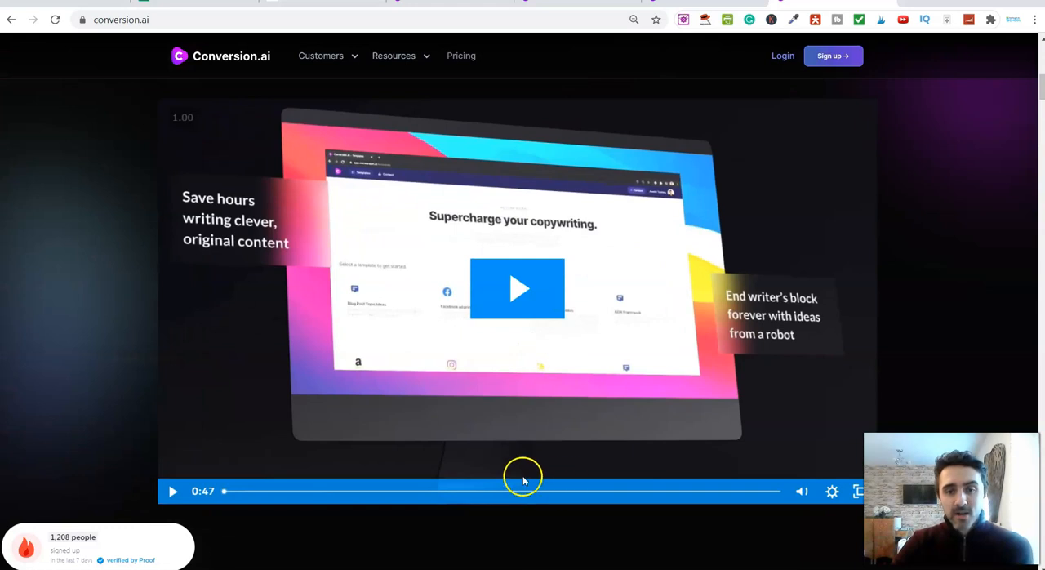
scroll(523, 475, "down", 2)
scroll(523, 470, "down", 2)
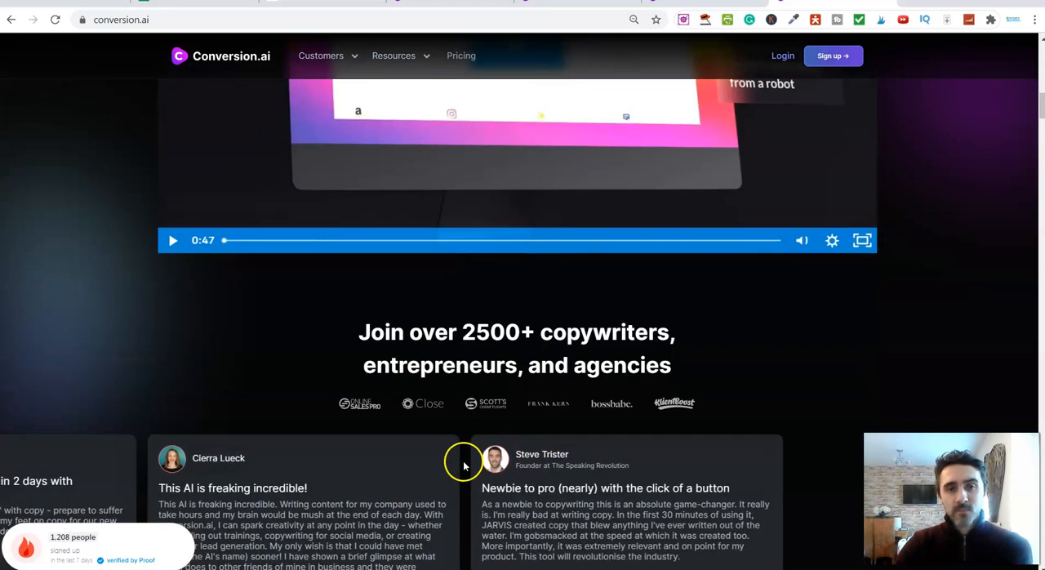
scroll(462, 465, "down", 3)
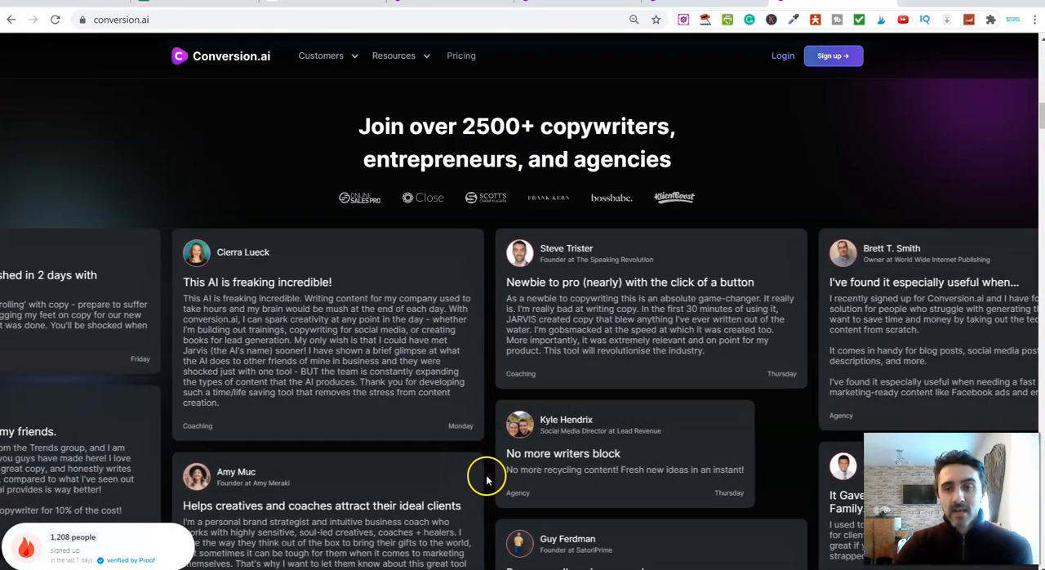
scroll(490, 478, "down", 2)
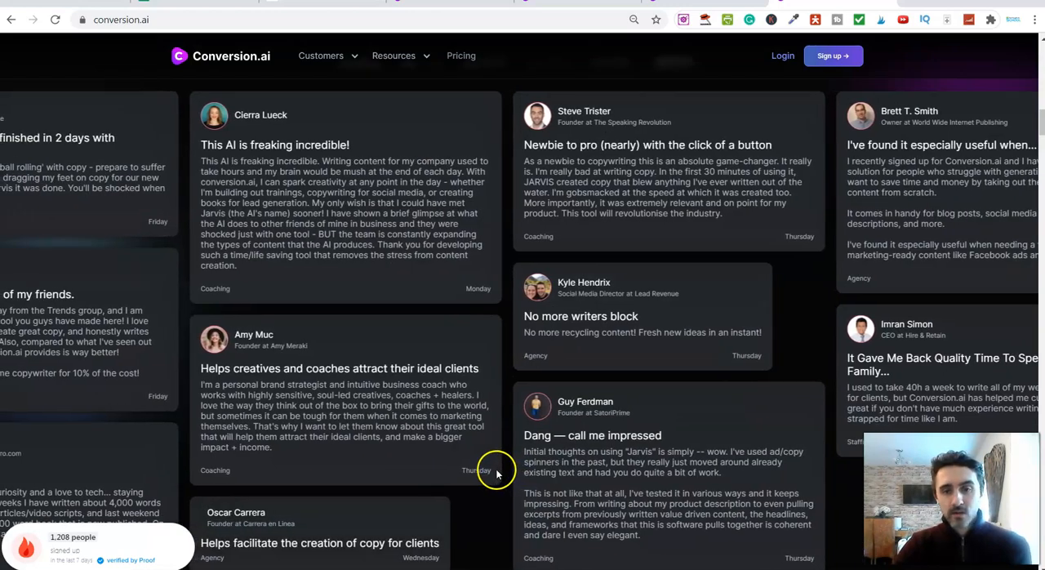
scroll(496, 469, "down", 2)
scroll(499, 463, "down", 5)
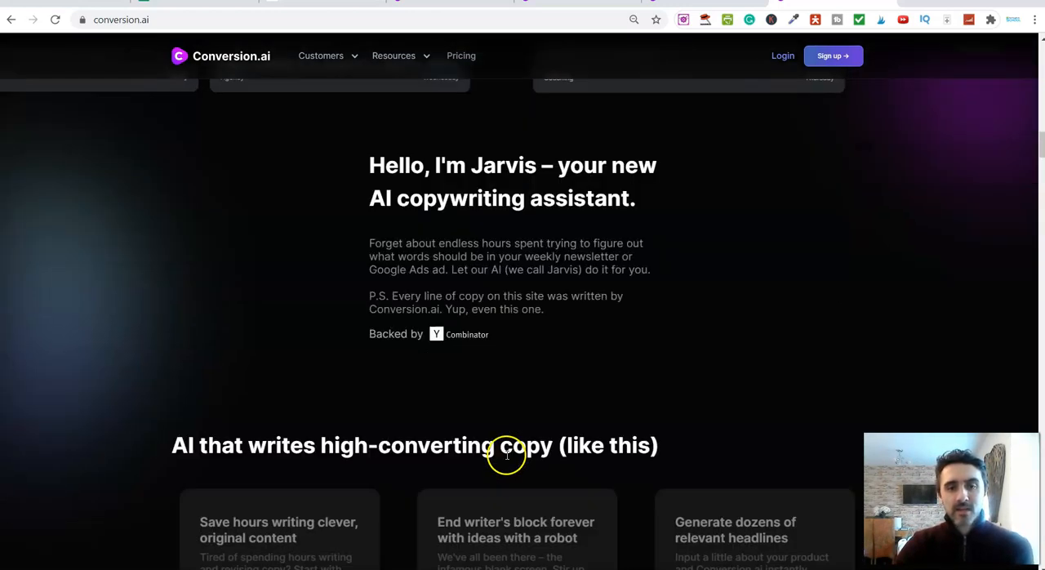
scroll(482, 447, "down", 2)
scroll(415, 441, "down", 2)
scroll(424, 418, "up", 1)
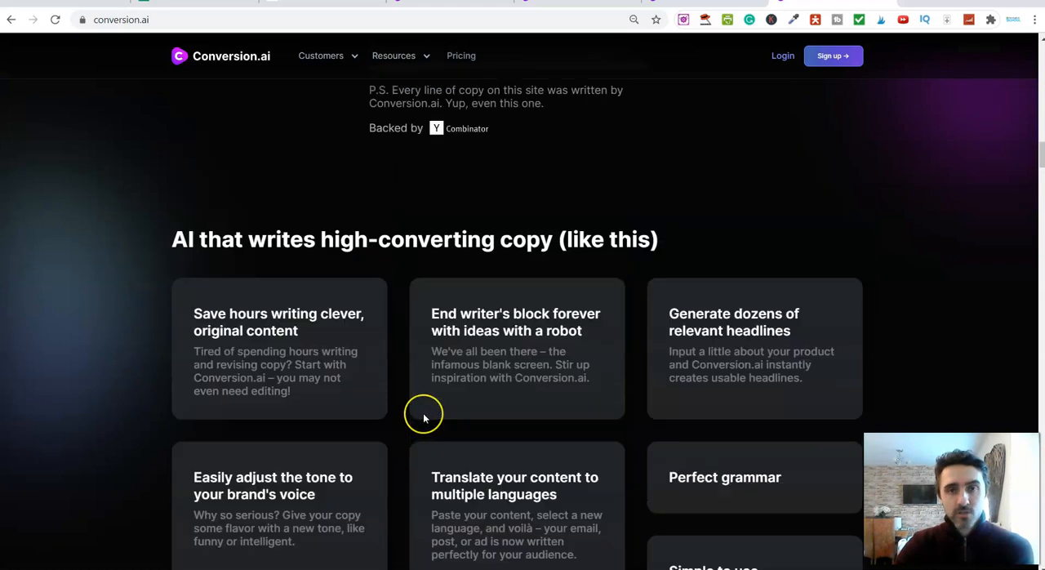
scroll(424, 417, "up", 20)
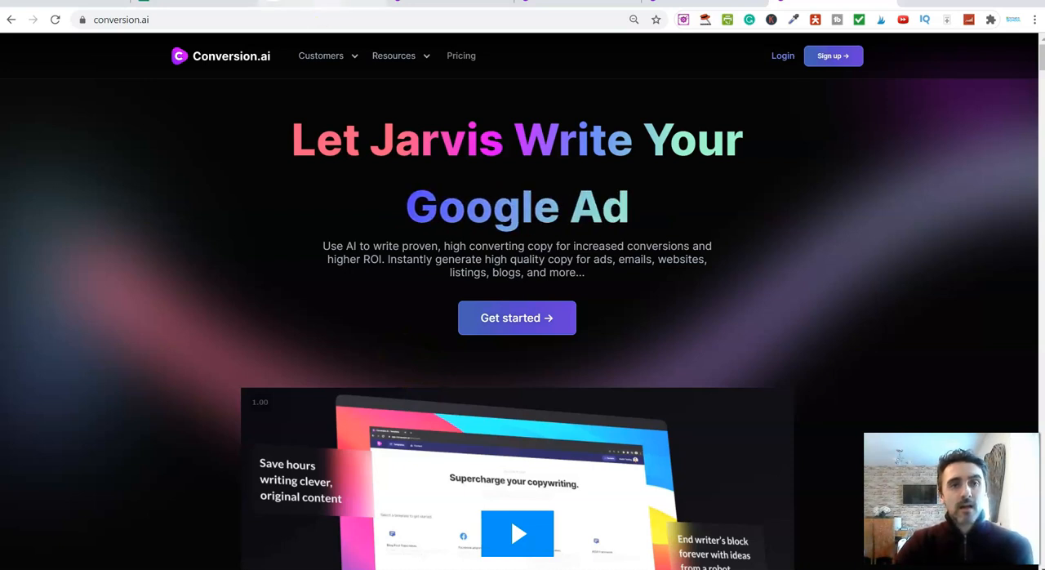
Switch back to the review article and examine its pricing section with the list of current plans
left_click(329, 2)
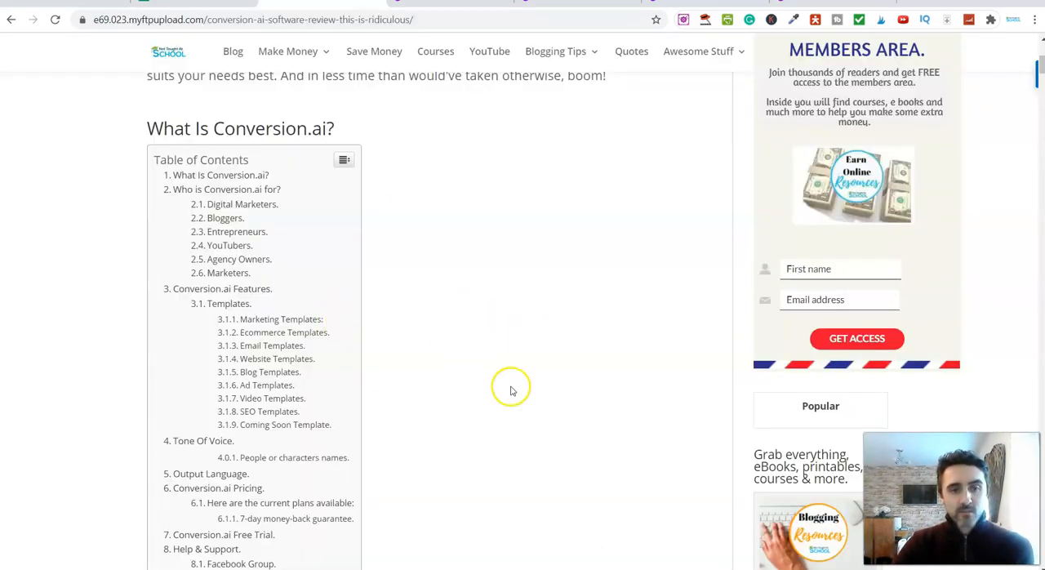
scroll(510, 390, "down", 5)
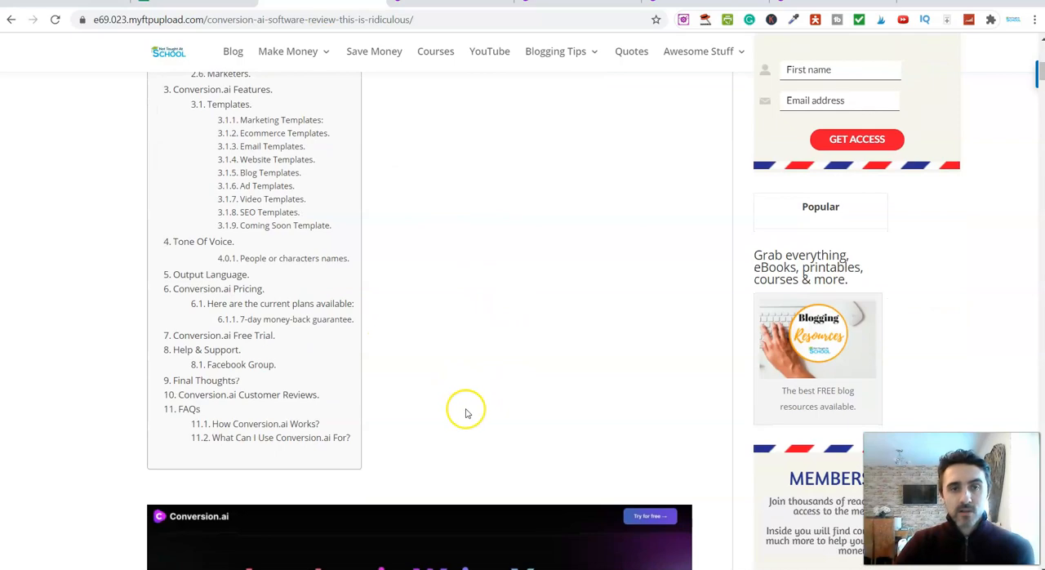
left_click_drag(1039, 76, 1041, 355)
scroll(571, 389, "down", 6)
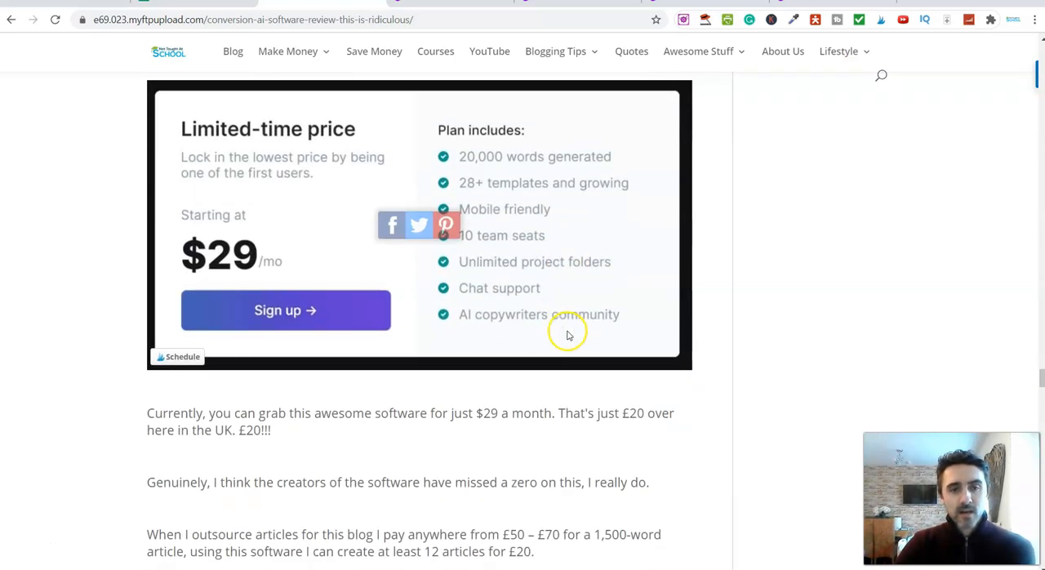
scroll(563, 337, "down", 7)
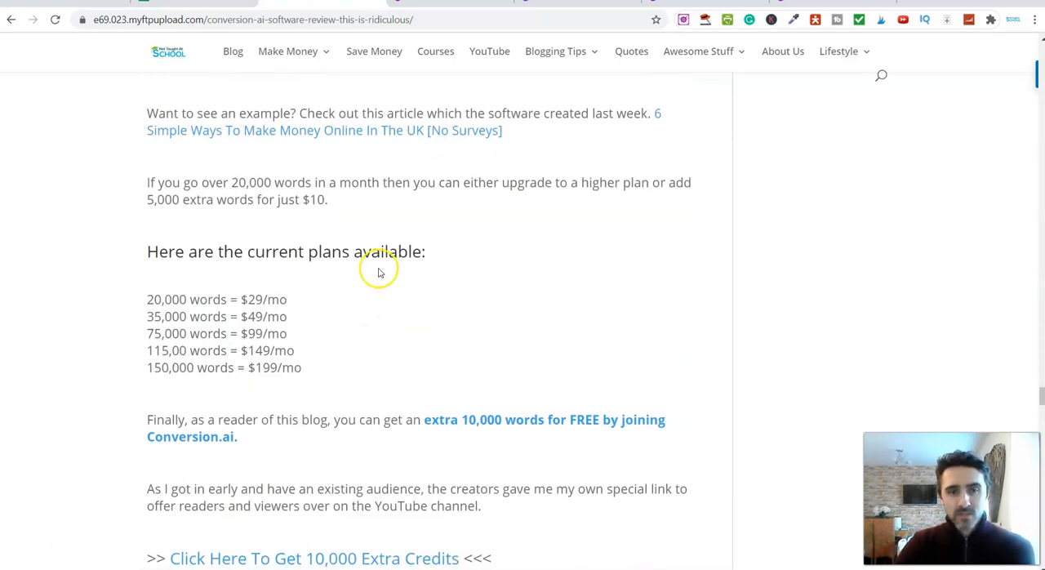
Read the article's section on the 7-day money-back guarantee and go back to the extra credits offer
scroll(419, 285, "down", 7)
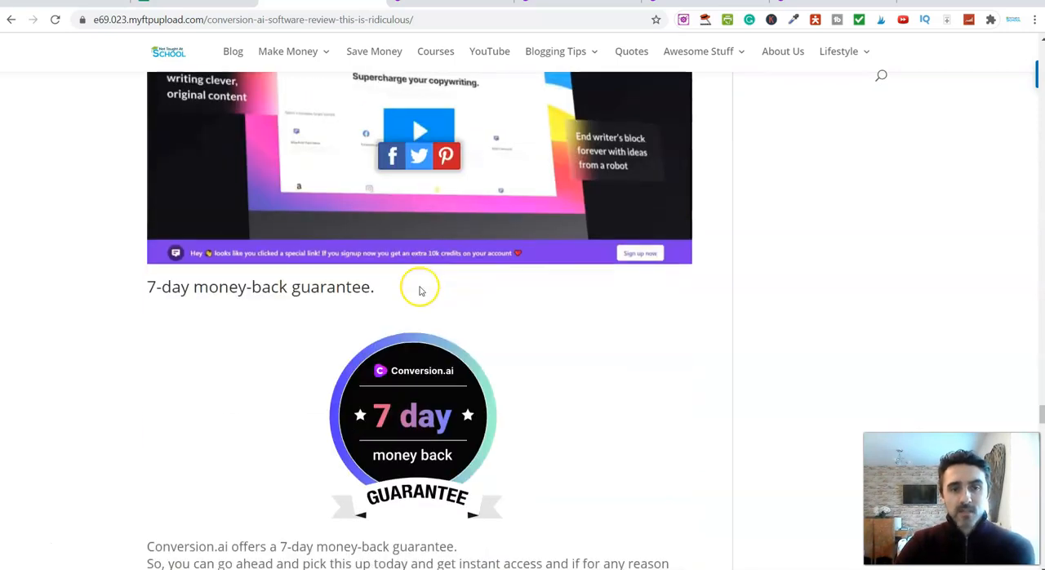
scroll(419, 290, "down", 2)
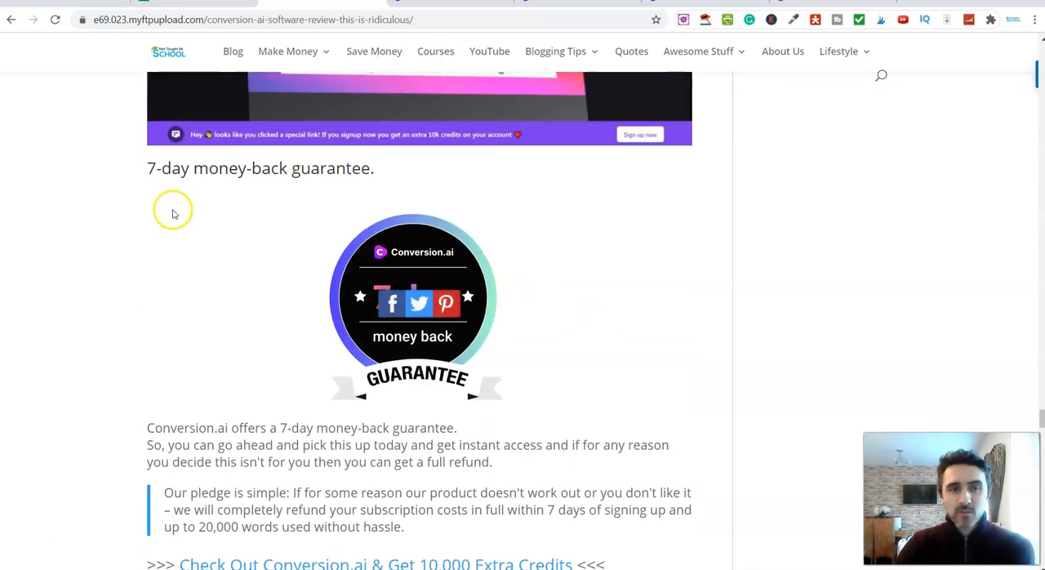
left_click_drag(145, 168, 400, 168)
left_click(400, 168)
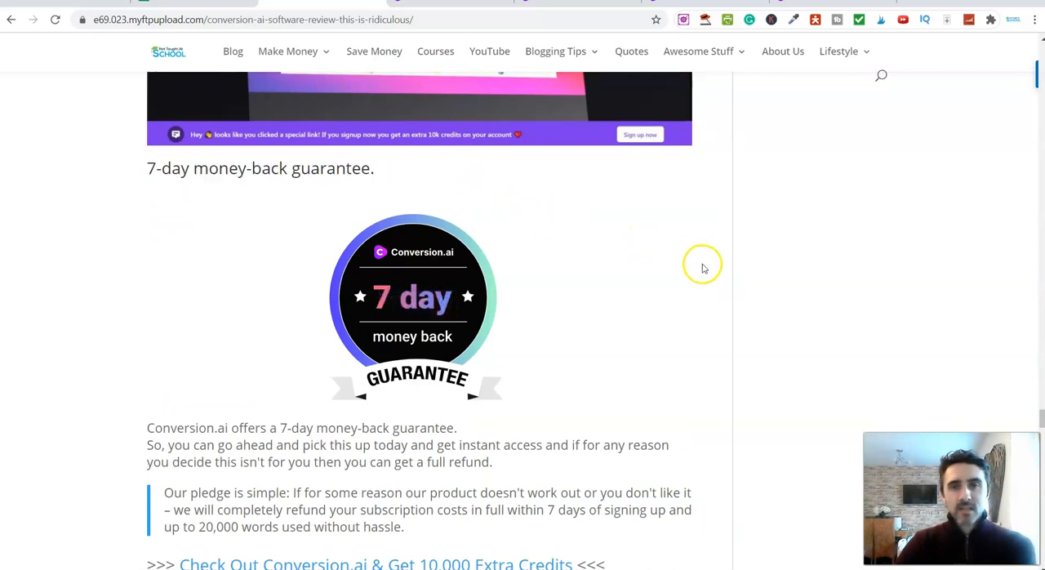
scroll(704, 268, "up", 1)
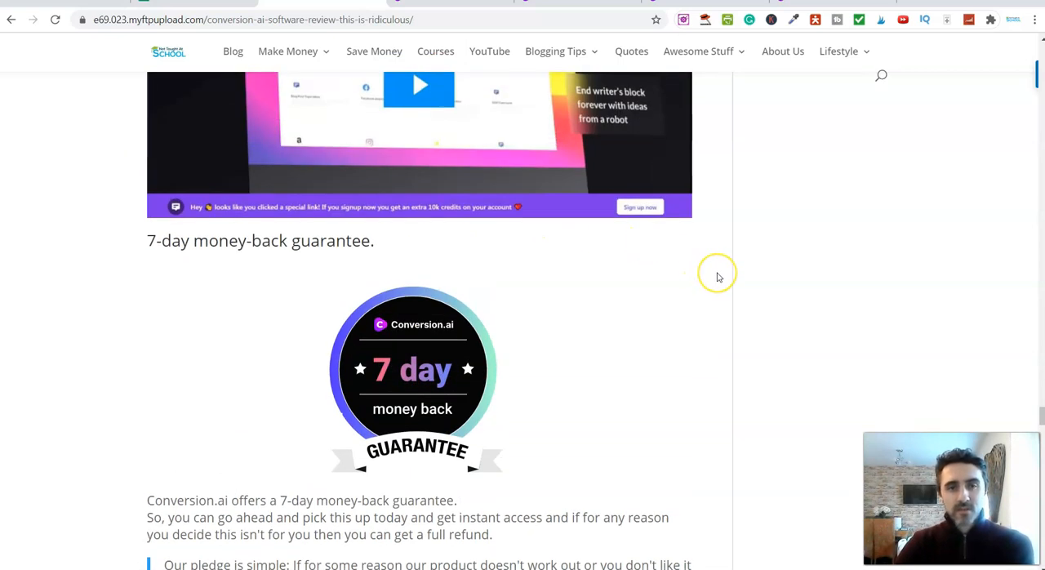
scroll(717, 278, "up", 4)
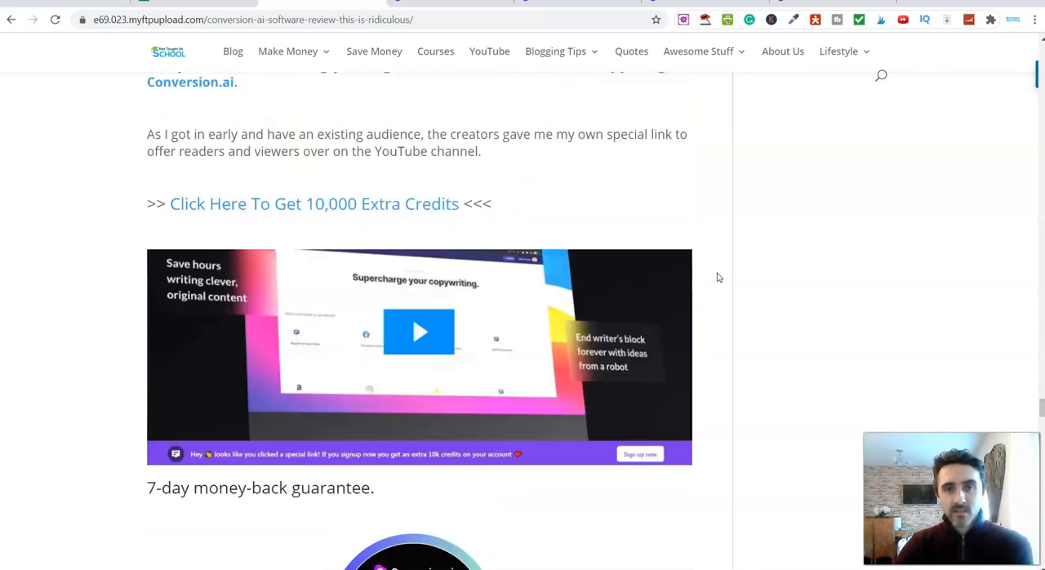
Switch to the Conversion.ai templates page and view the list under "Select a template to get started"
left_click(38, 404)
left_click(519, 241)
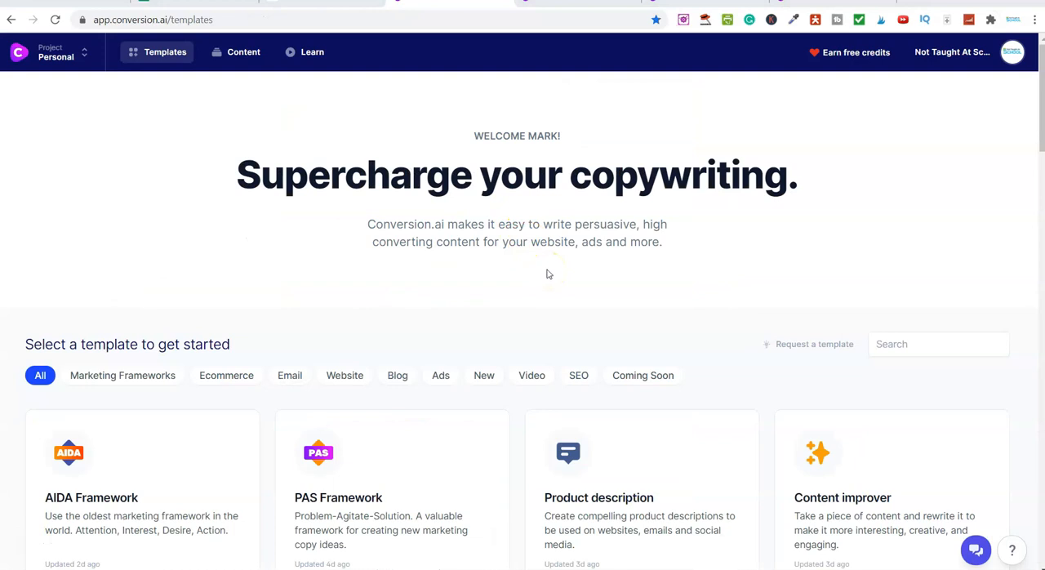
scroll(555, 299, "down", 1)
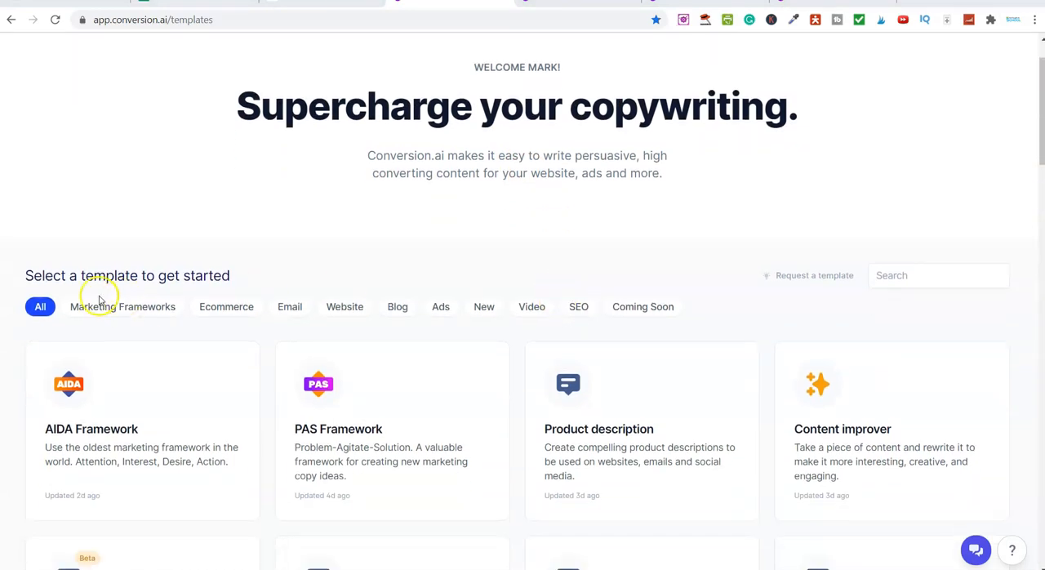
left_click_drag(81, 273, 250, 273)
left_click(249, 273)
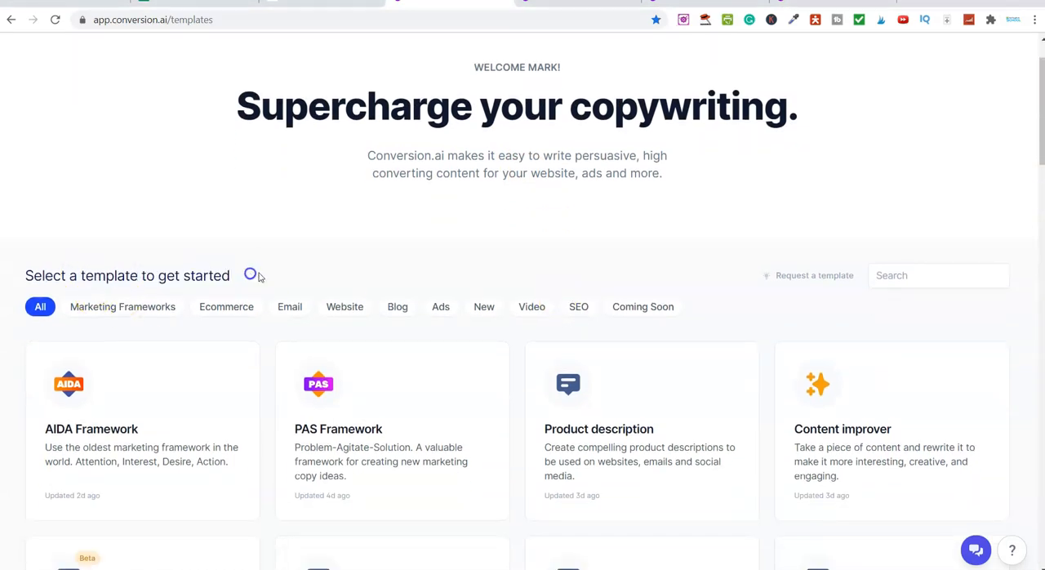
scroll(298, 256, "down", 1)
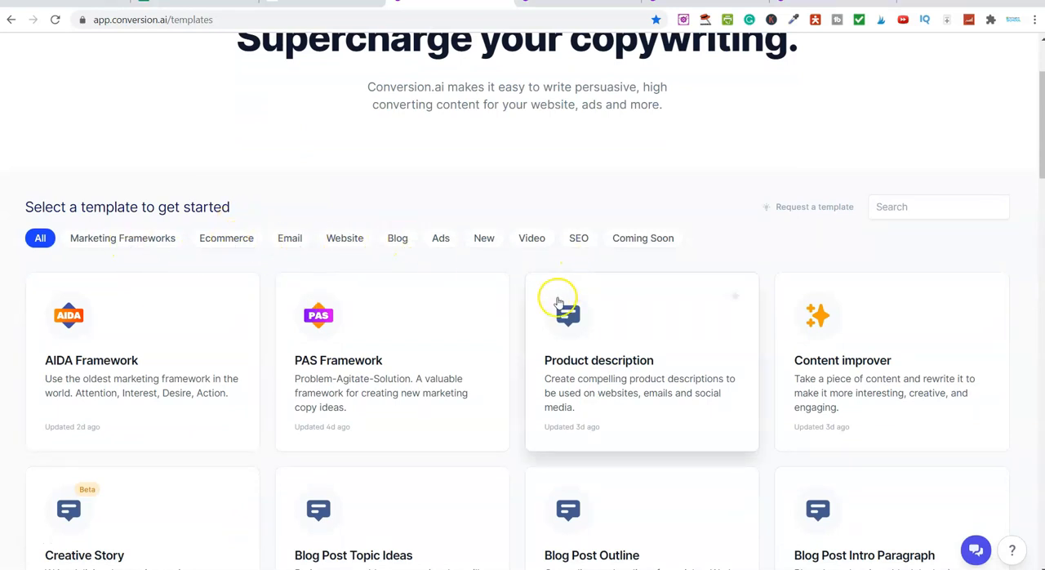
Browse the template categories in turn: Video, Blog, Website, Email, Ecommerce and Marketing Frameworks
left_click(531, 237)
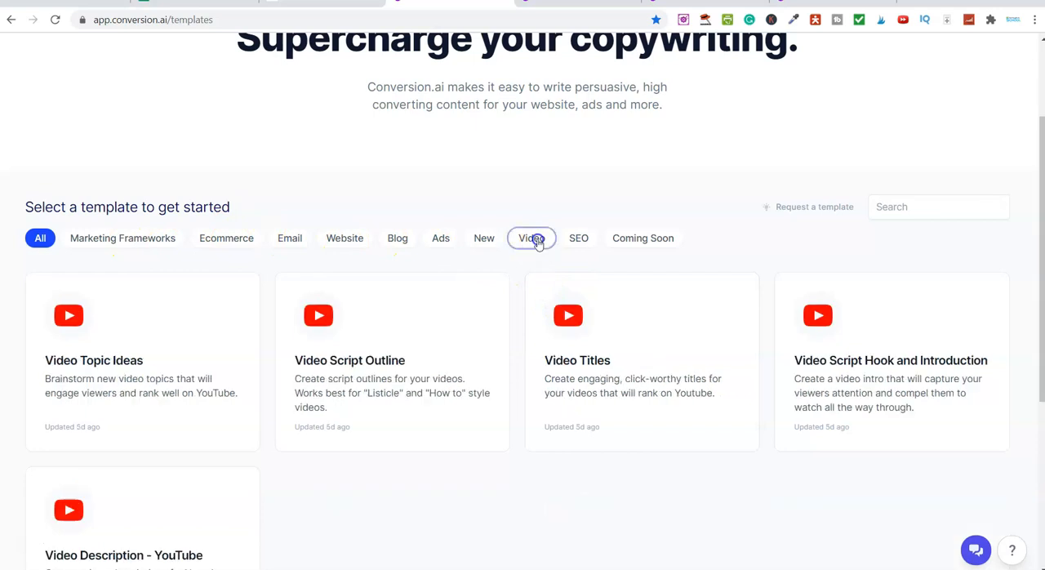
scroll(492, 380, "down", 3)
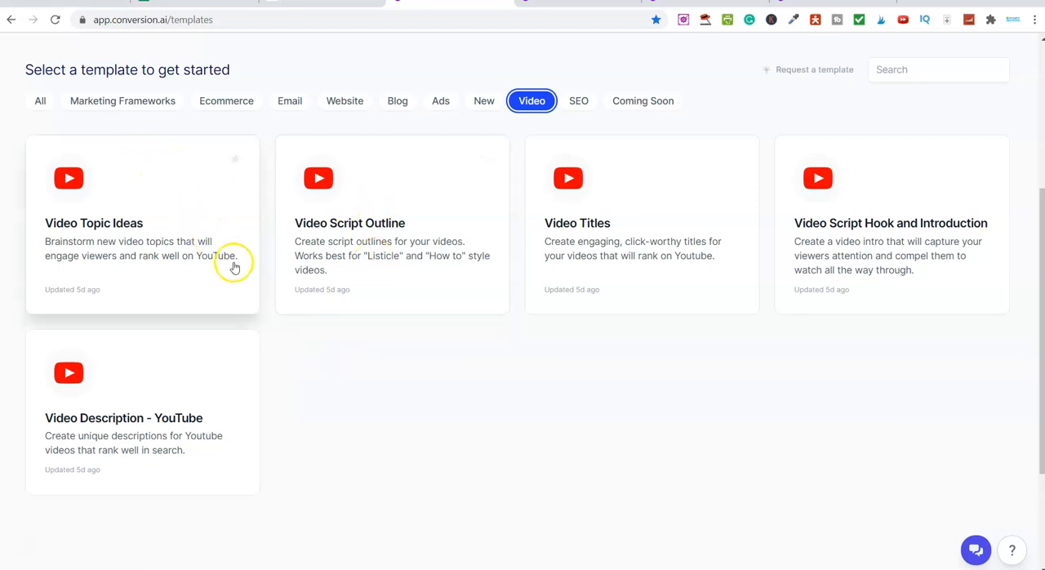
left_click(397, 106)
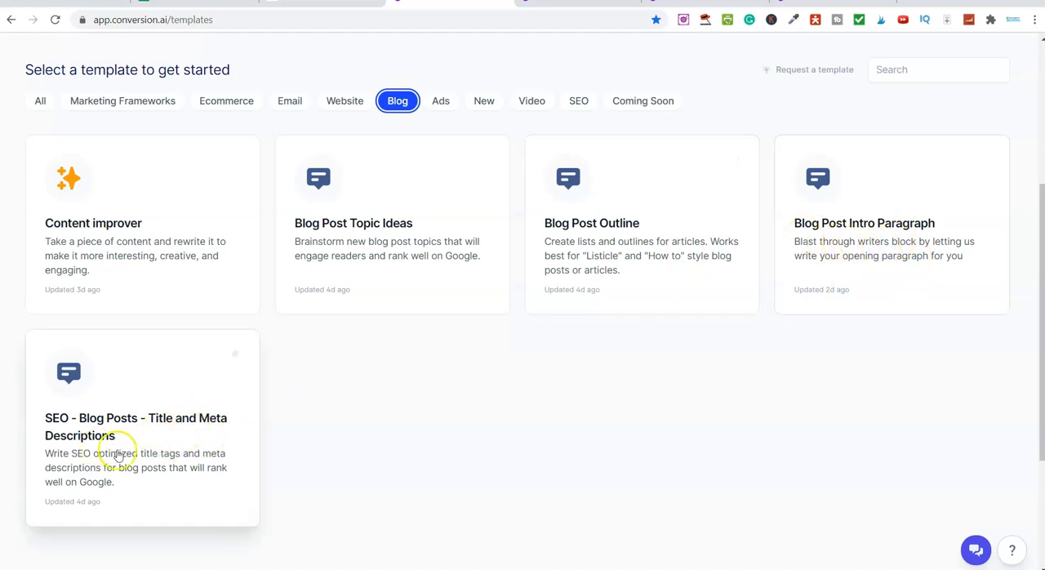
left_click(346, 104)
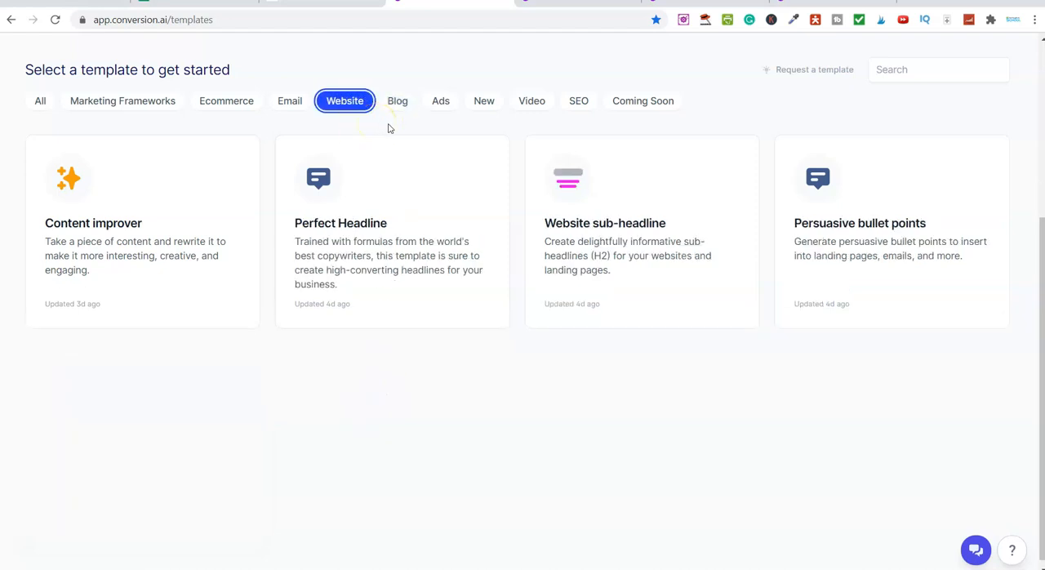
left_click(286, 102)
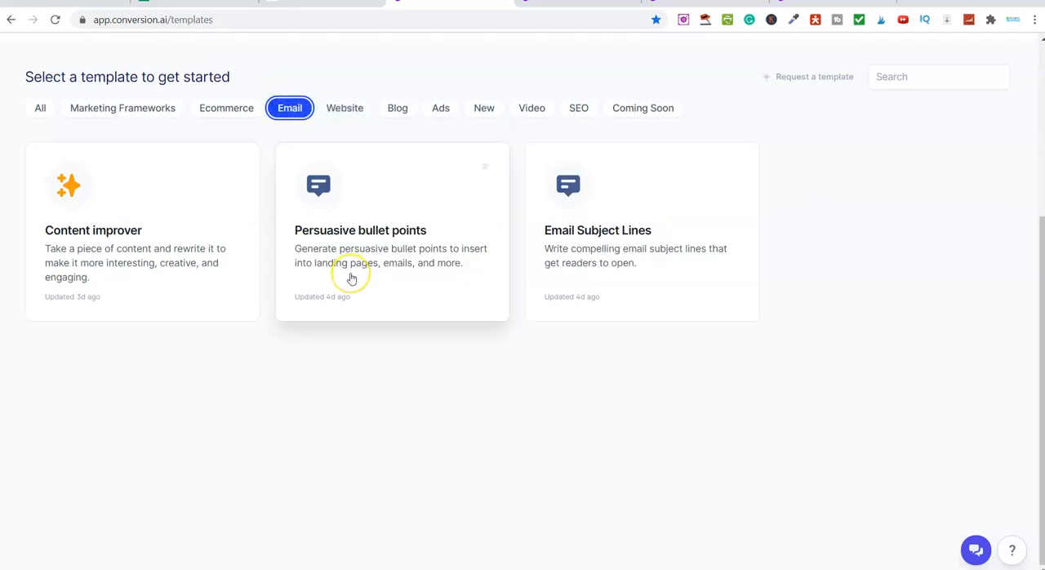
left_click(247, 114)
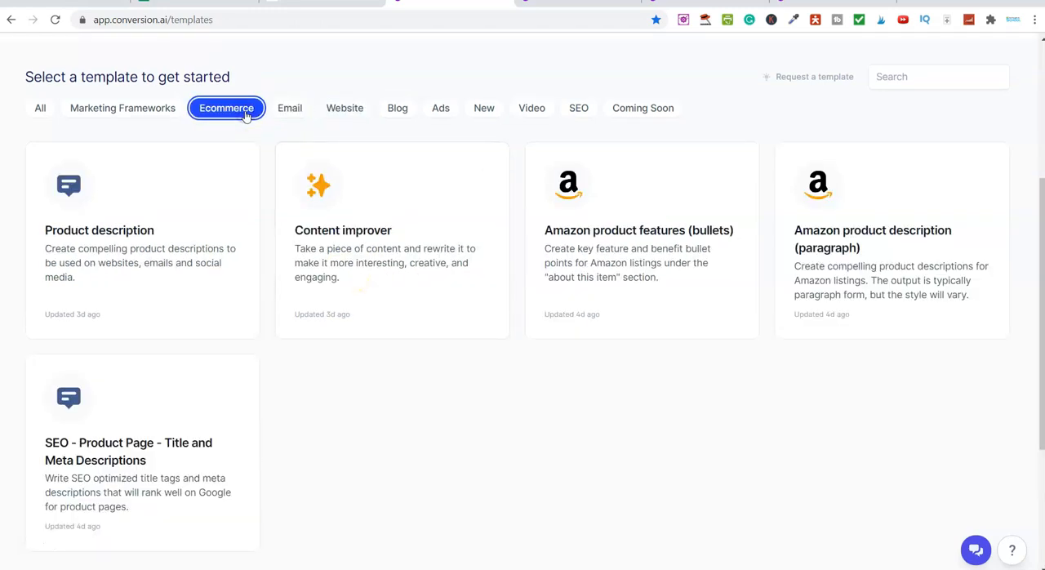
left_click(148, 108)
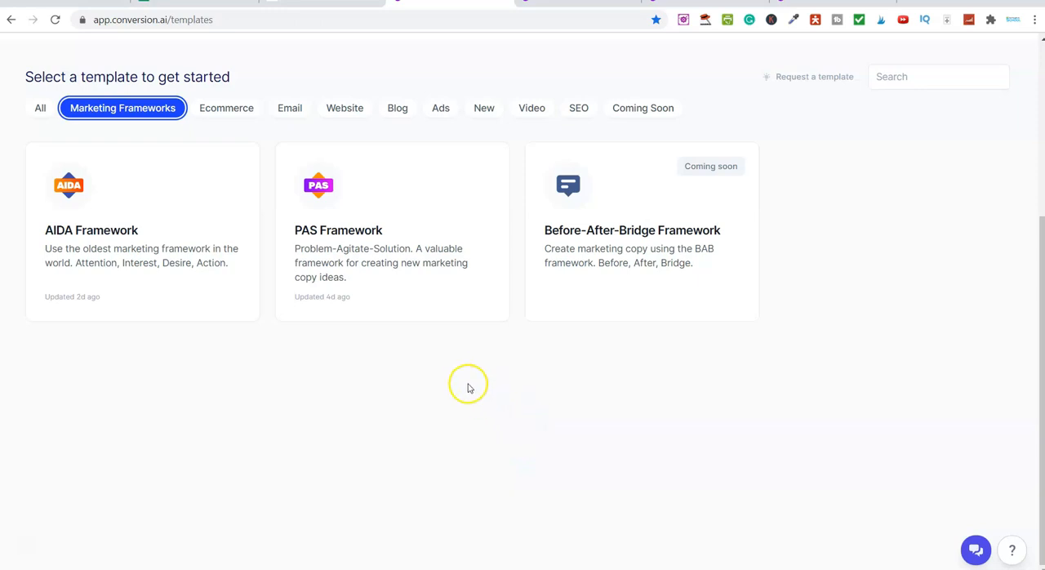
Show all templates, examine the full list down to the coming-soon ones, and return to the category filters
left_click(41, 109)
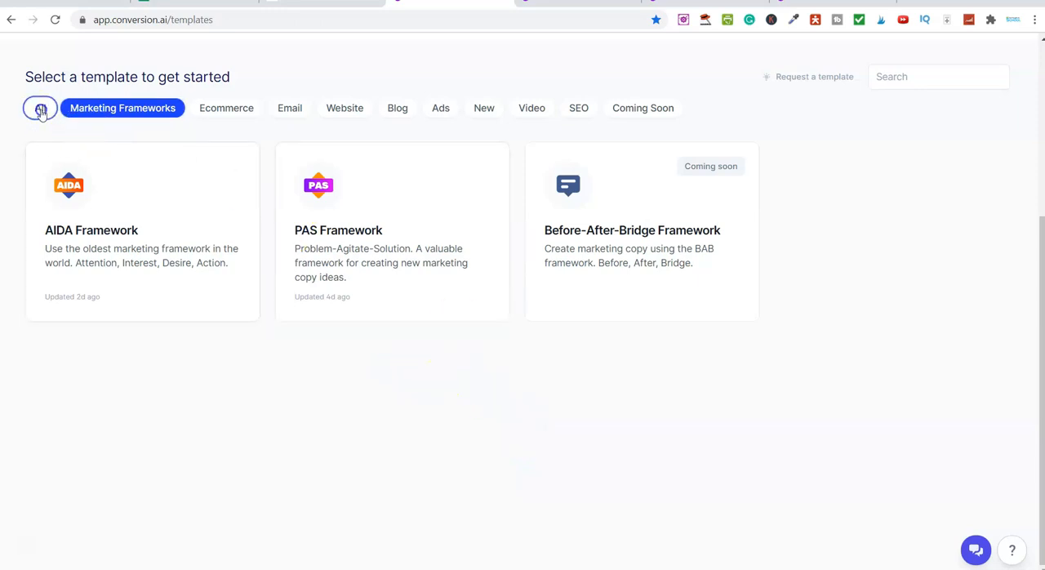
scroll(272, 374, "down", 2)
scroll(270, 374, "down", 2)
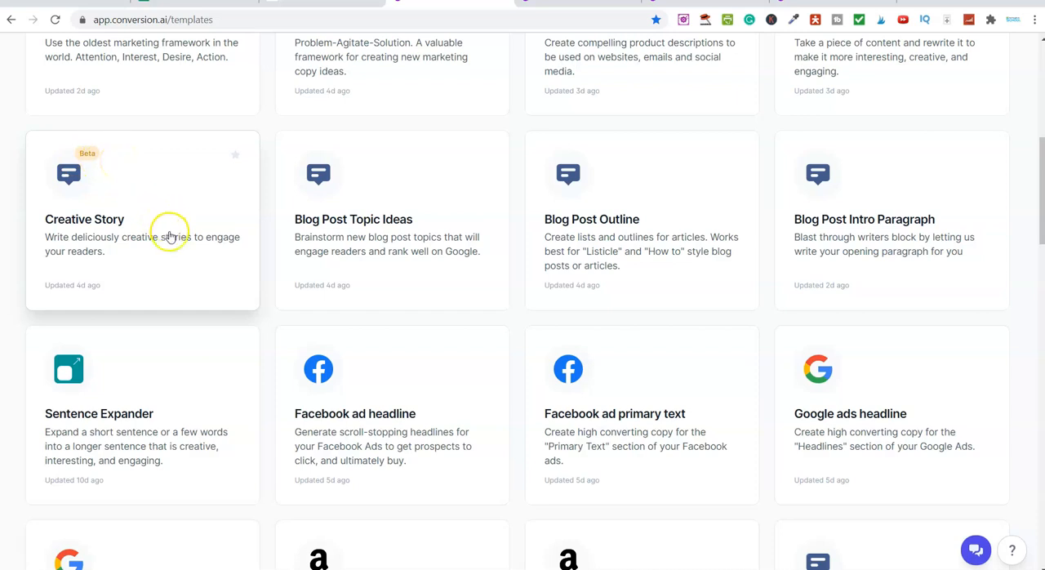
scroll(249, 263, "down", 2)
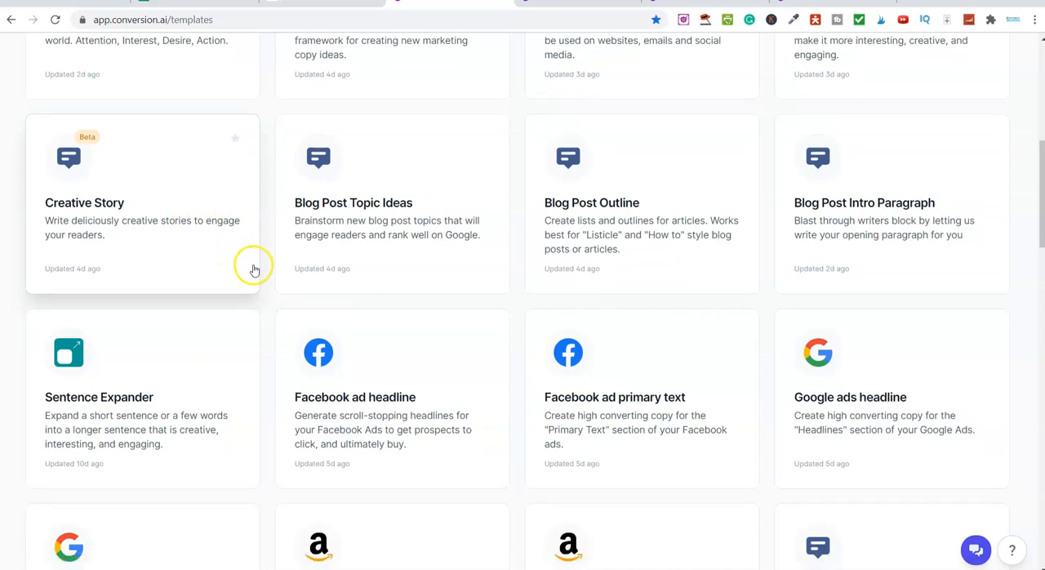
scroll(253, 269, "up", 2)
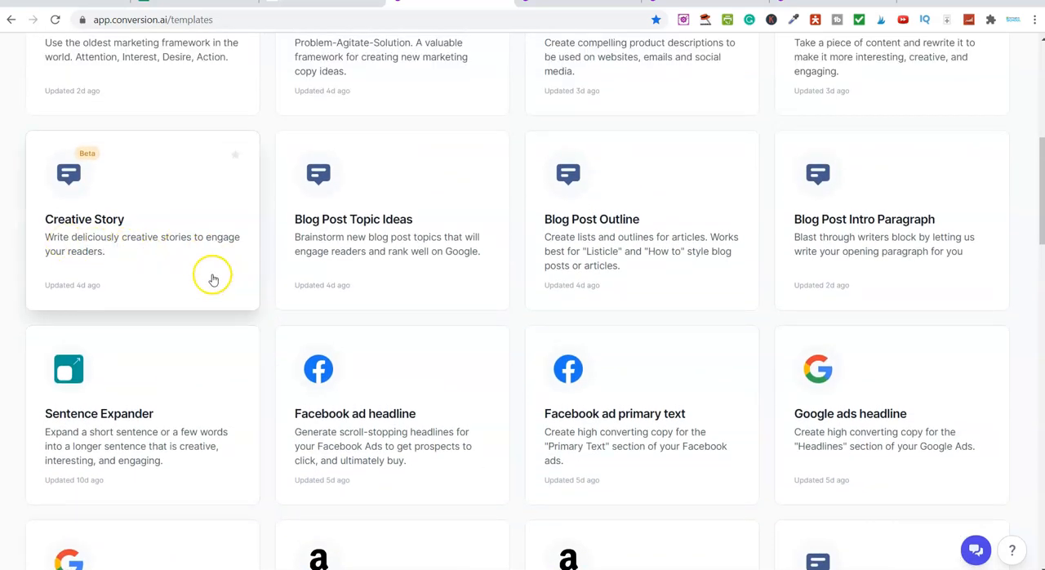
scroll(208, 257, "down", 6)
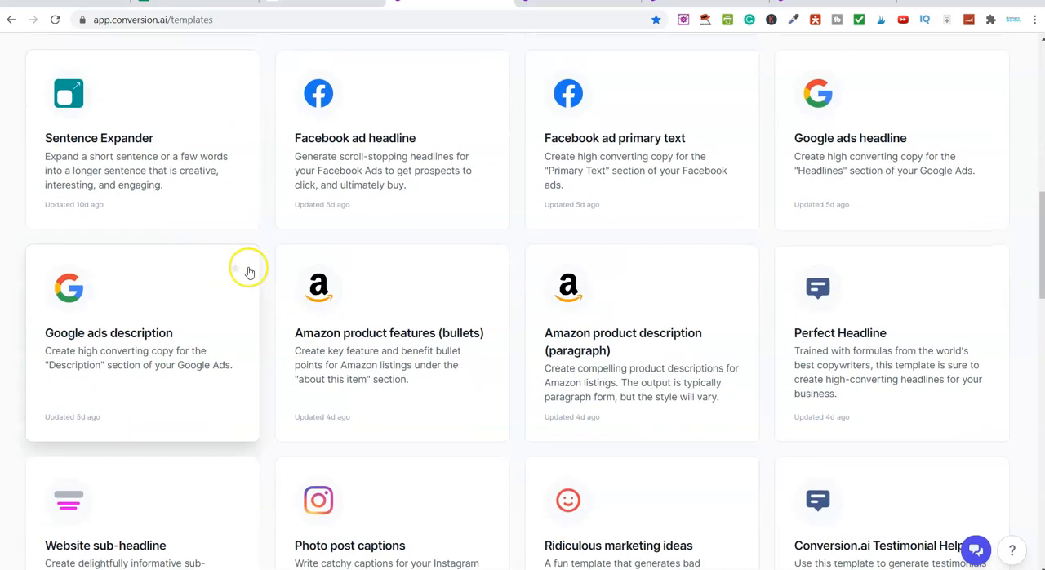
scroll(251, 271, "down", 3)
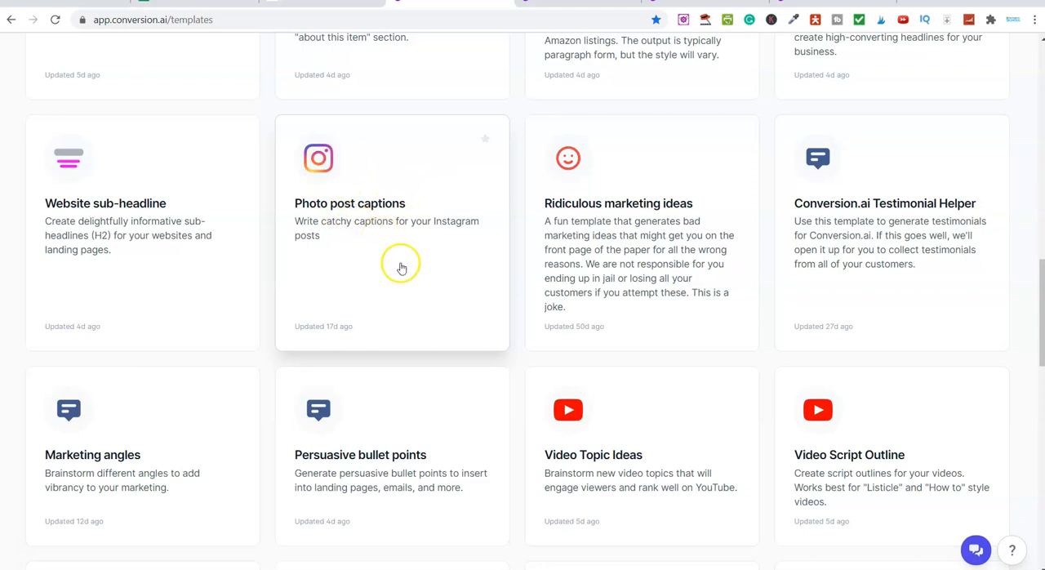
scroll(522, 242, "down", 5)
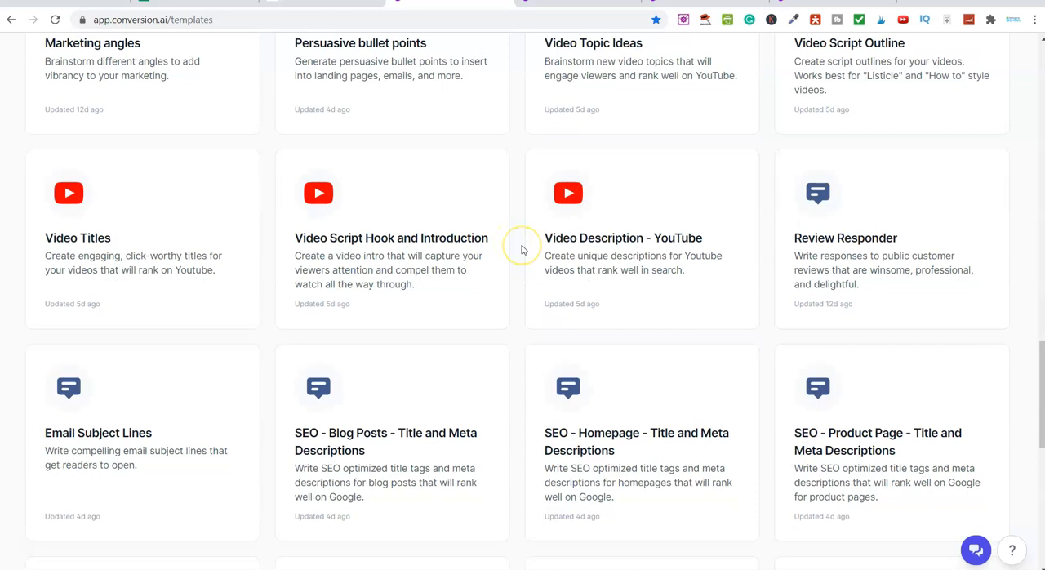
scroll(522, 249, "down", 1)
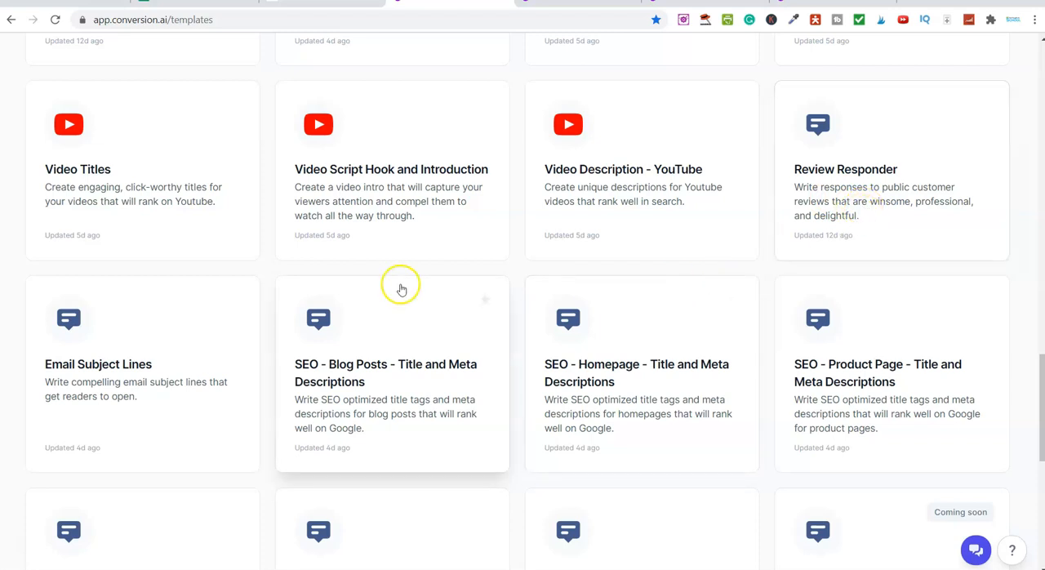
scroll(445, 310, "down", 5)
scroll(514, 307, "down", 2)
scroll(513, 310, "up", 3)
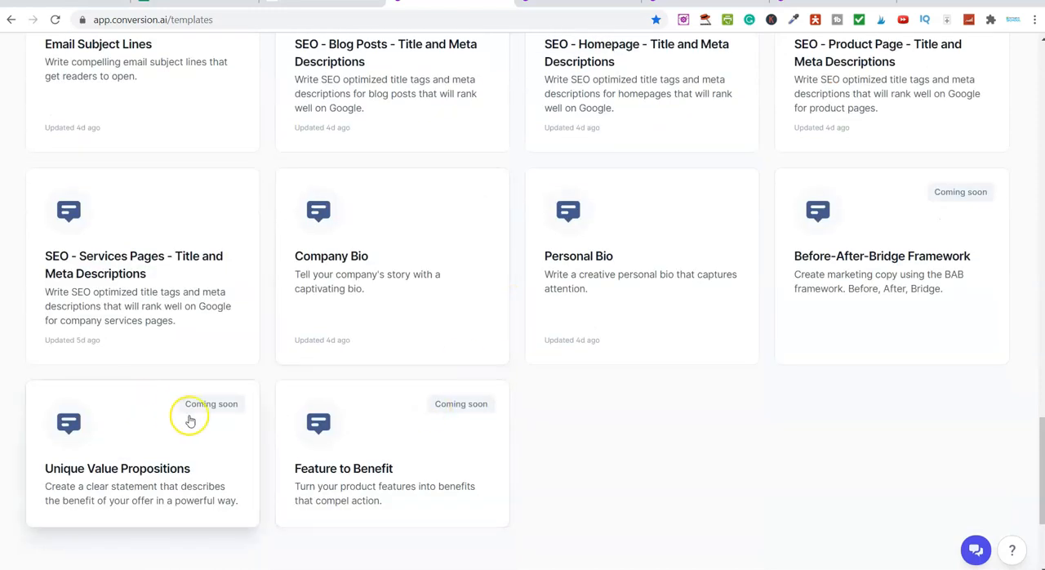
scroll(478, 394, "up", 6)
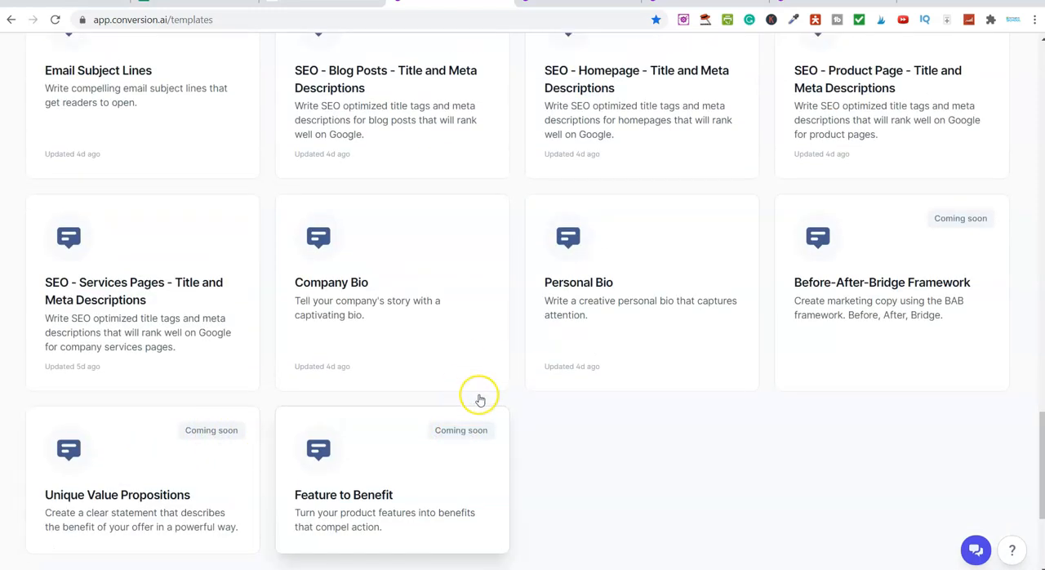
scroll(490, 395, "up", 5)
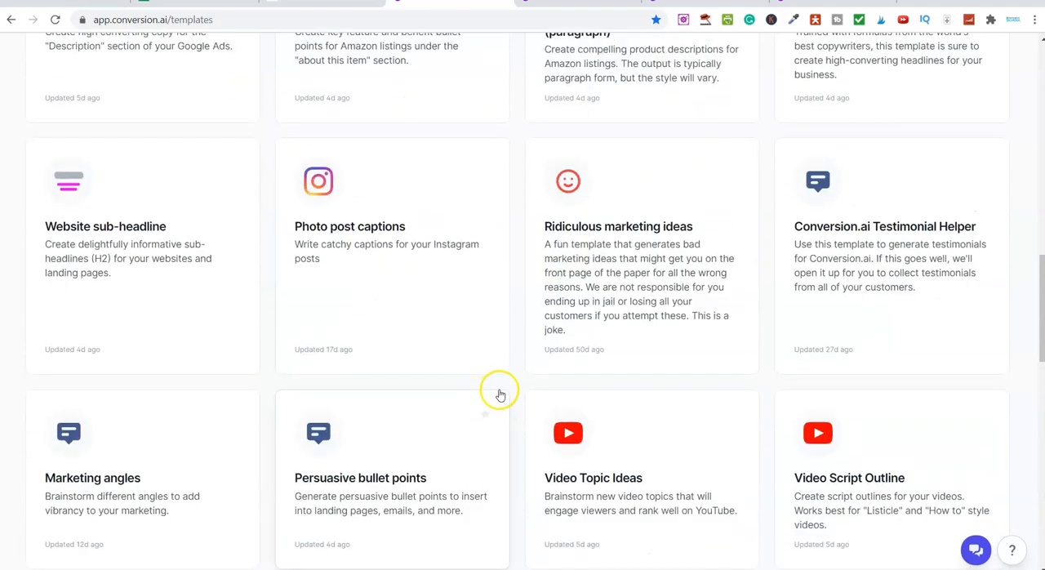
scroll(510, 392, "up", 6)
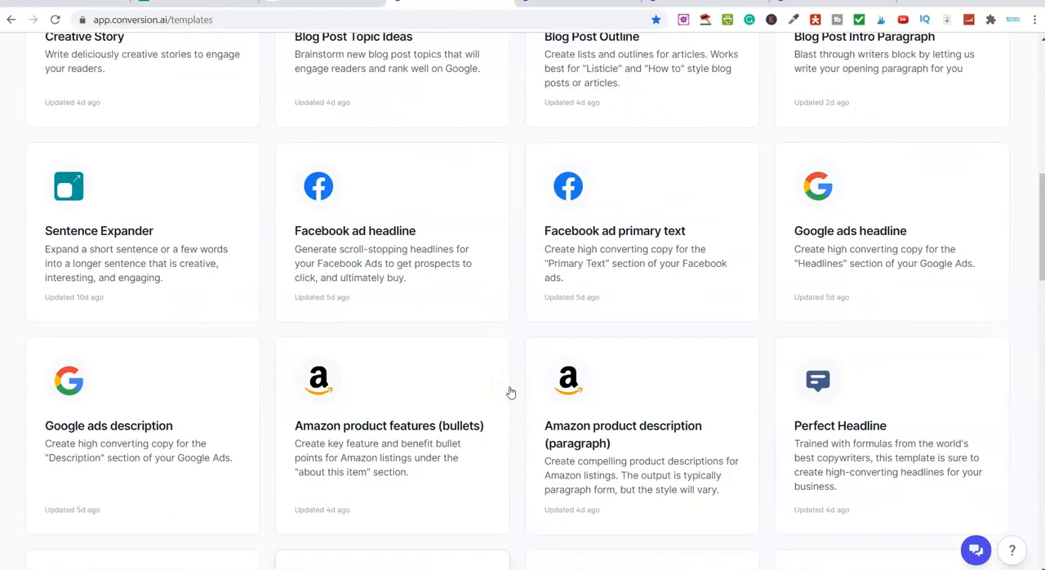
scroll(516, 393, "up", 3)
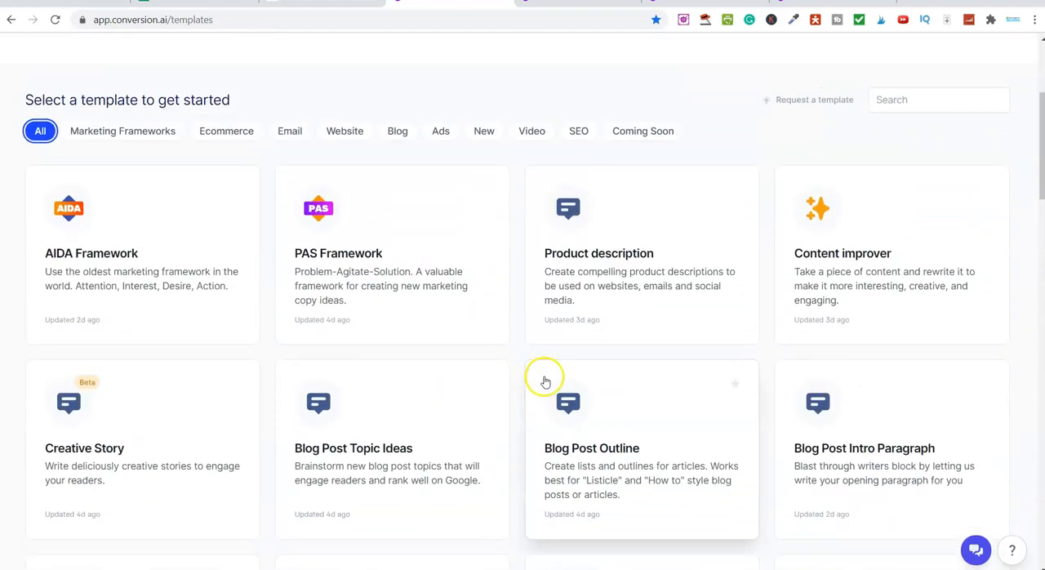
Open the Video Topic Ideas template from the Video category and look through its previously generated outputs
left_click(532, 132)
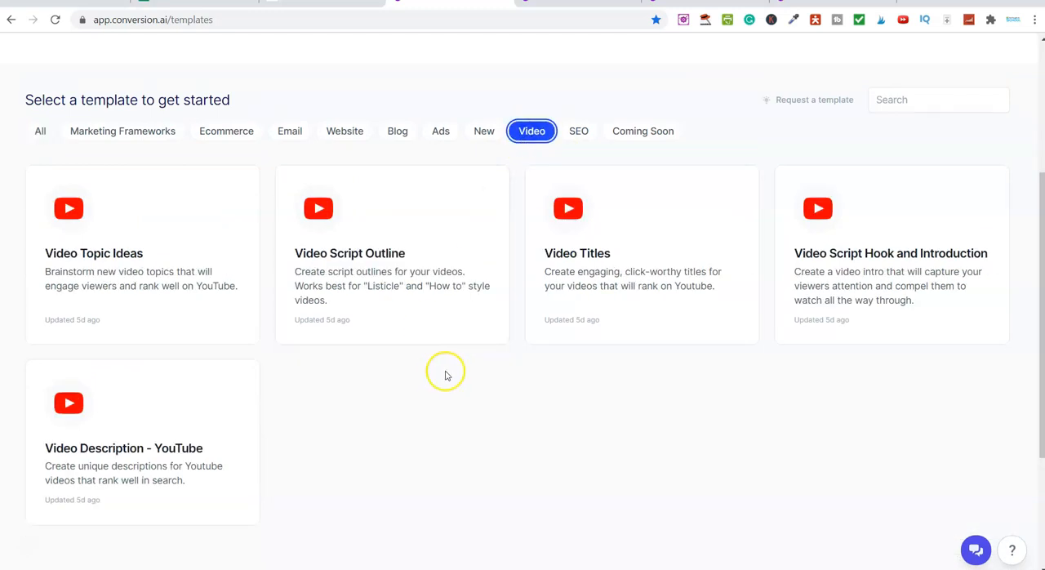
left_click(106, 268)
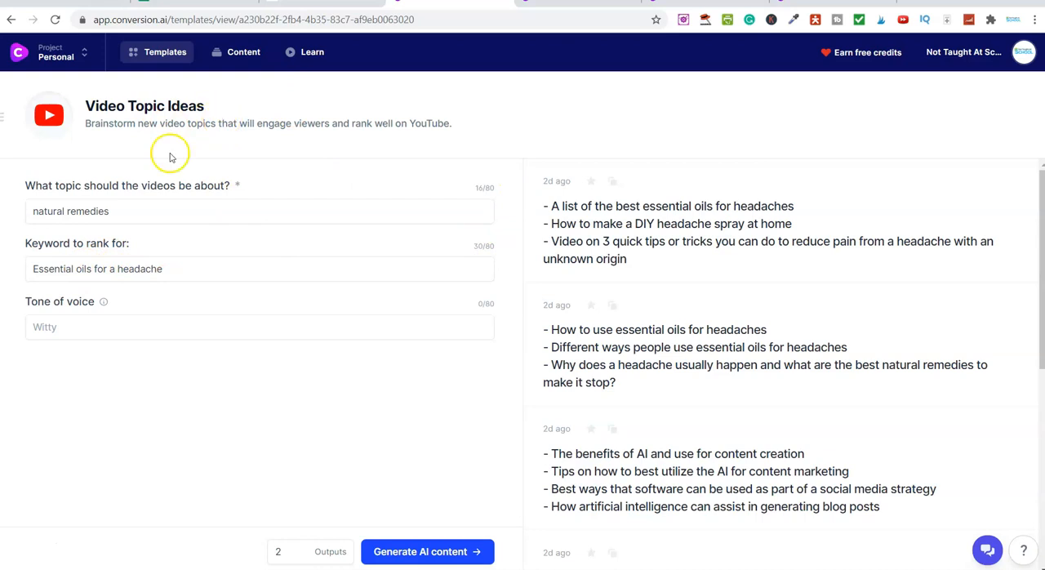
left_click_drag(31, 186, 299, 187)
left_click(282, 173)
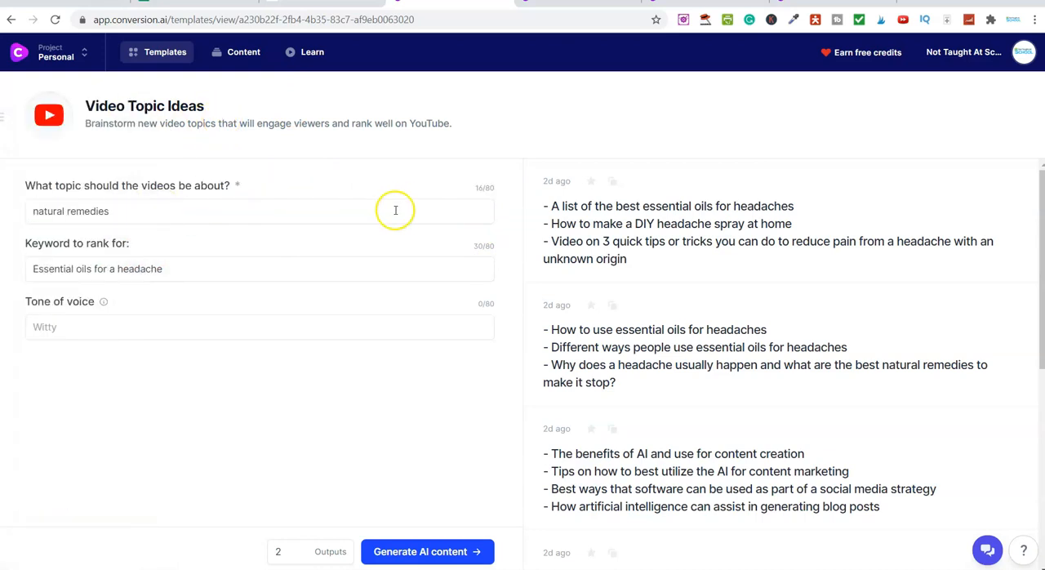
scroll(706, 371, "down", 5)
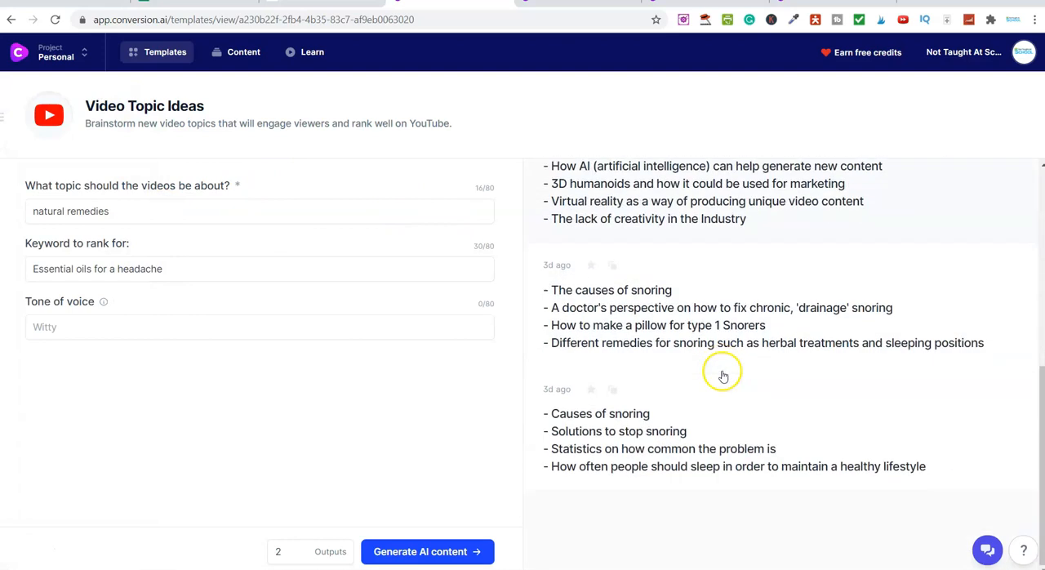
scroll(641, 327, "up", 5)
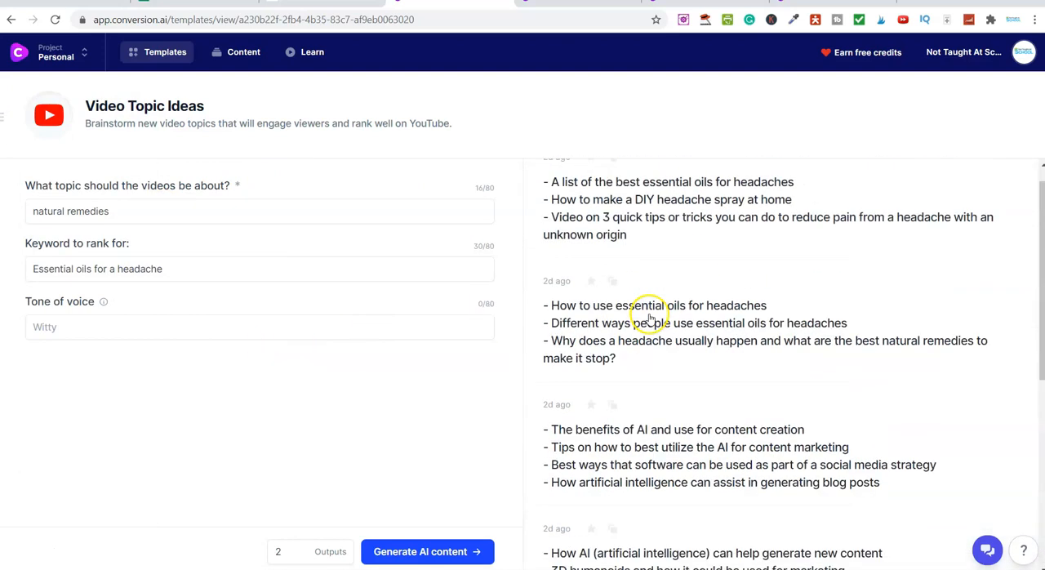
Replace the video topic with "Simple Tips To Train A Dog"
double_click(122, 214)
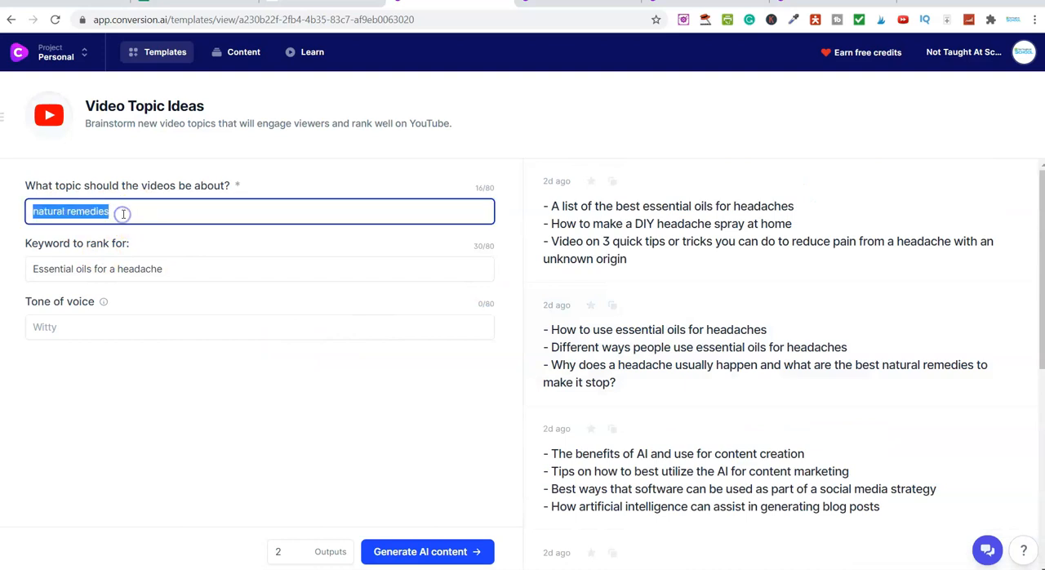
key("Caps_Lock")
type("S")
key("Caps_Lock")
type("imp")
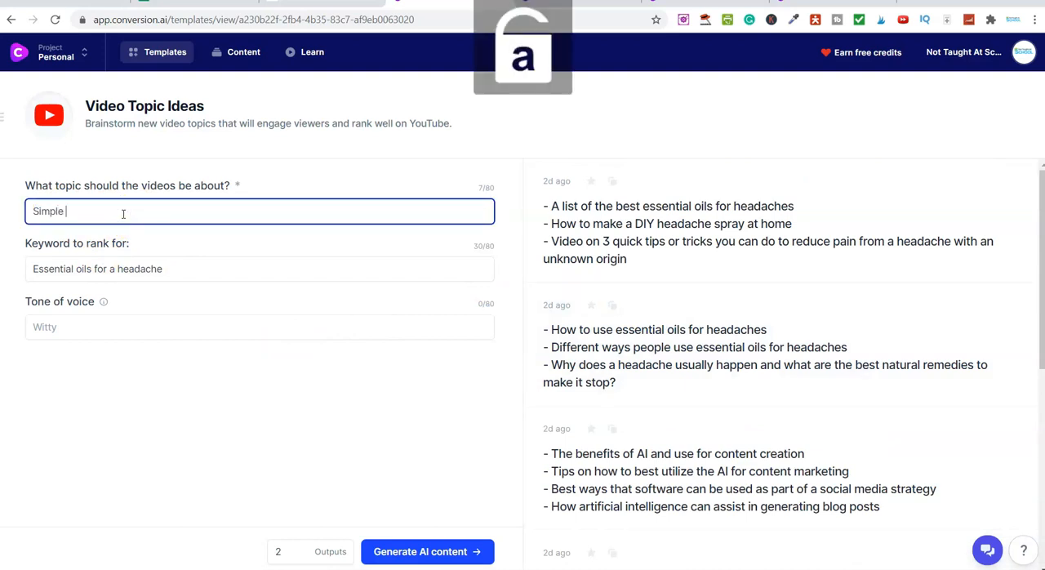
type("le")
key("Caps_Lock")
type("T")
key("Caps_Lock")
type("ips")
key("Caps_Lock")
type("T")
key("Caps_Lock")
type("o")
key("Caps_Lock")
type("Train")
key("Caps_Lock")
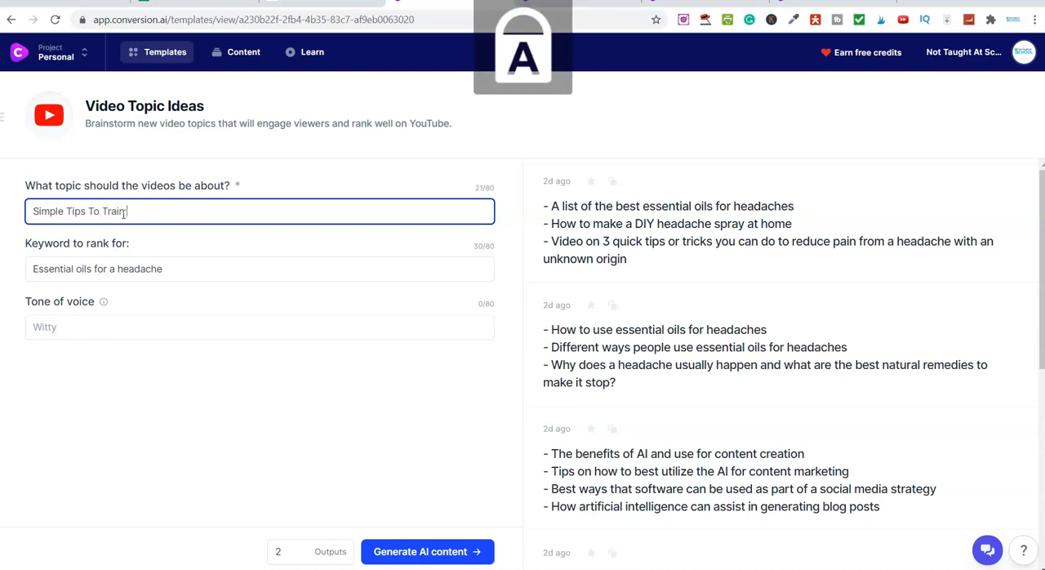
type("A D")
key("Caps_Lock")
type("o")
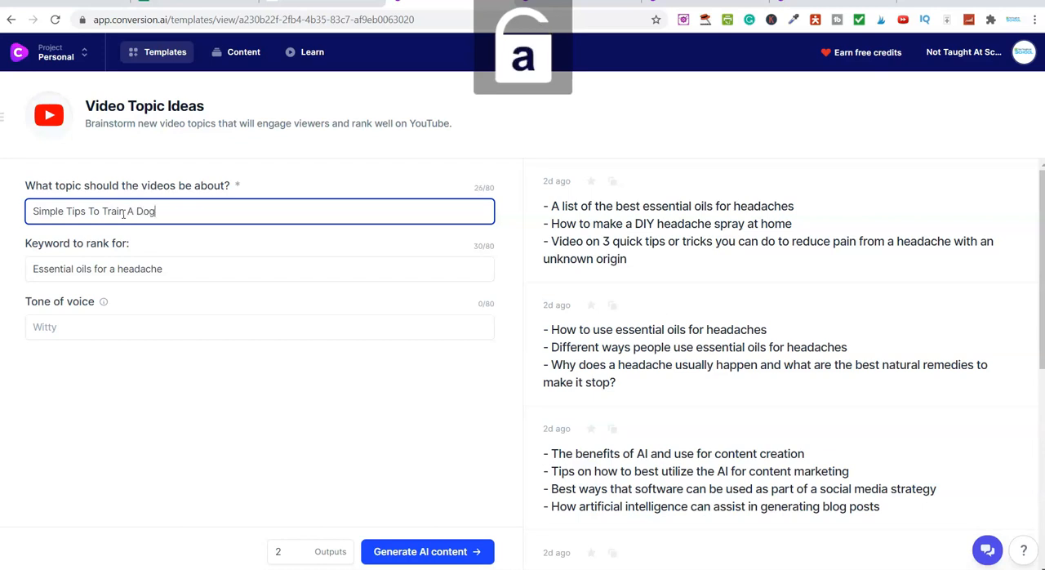
type("g")
Replace the keyword to rank for with "Train a dog"
double_click(122, 270)
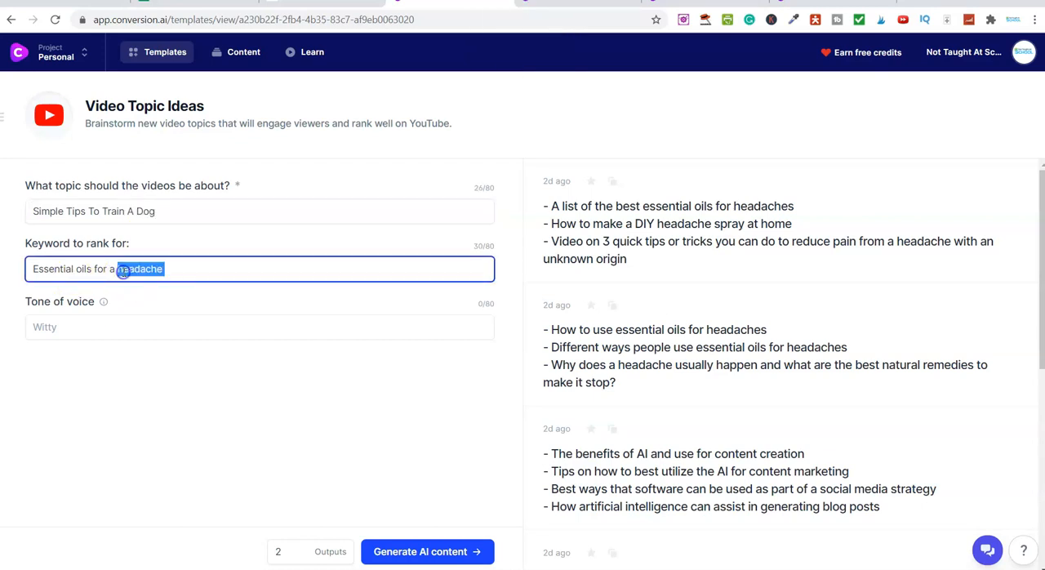
left_click_drag(123, 272, 78, 244)
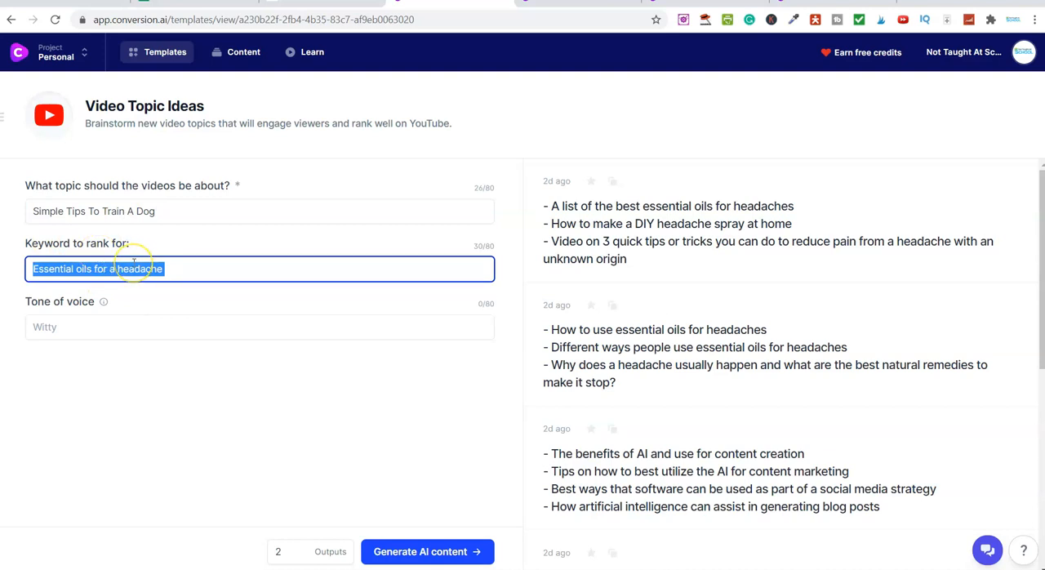
key("Caps_Lock")
type("T")
key("Caps_Lock")
type("rain a dog")
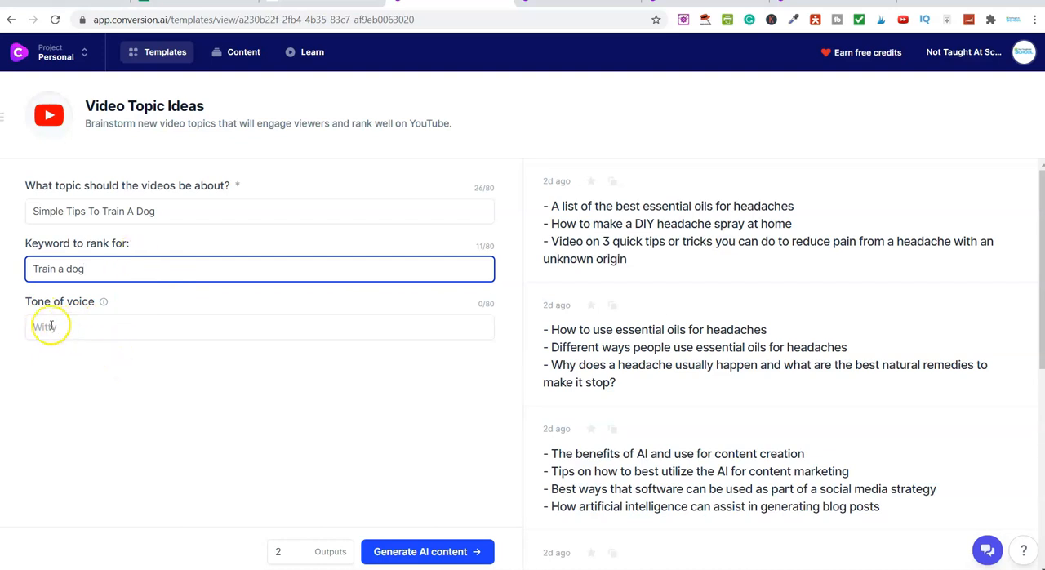
Switch to the review article and read its Tone Of Voice section with the list of example tones
left_click(313, 10)
scroll(422, 375, "down", 3)
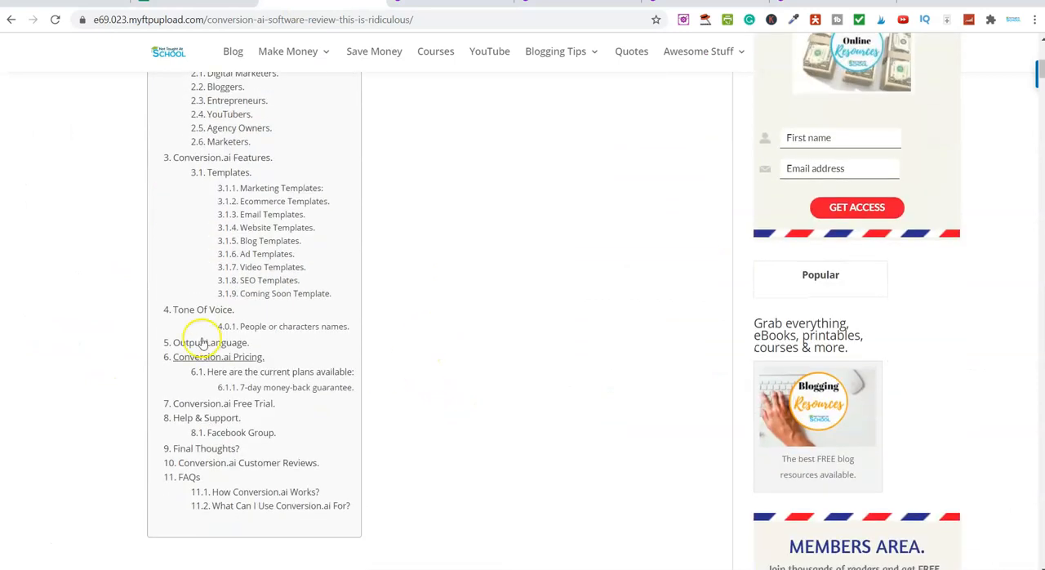
left_click(228, 318)
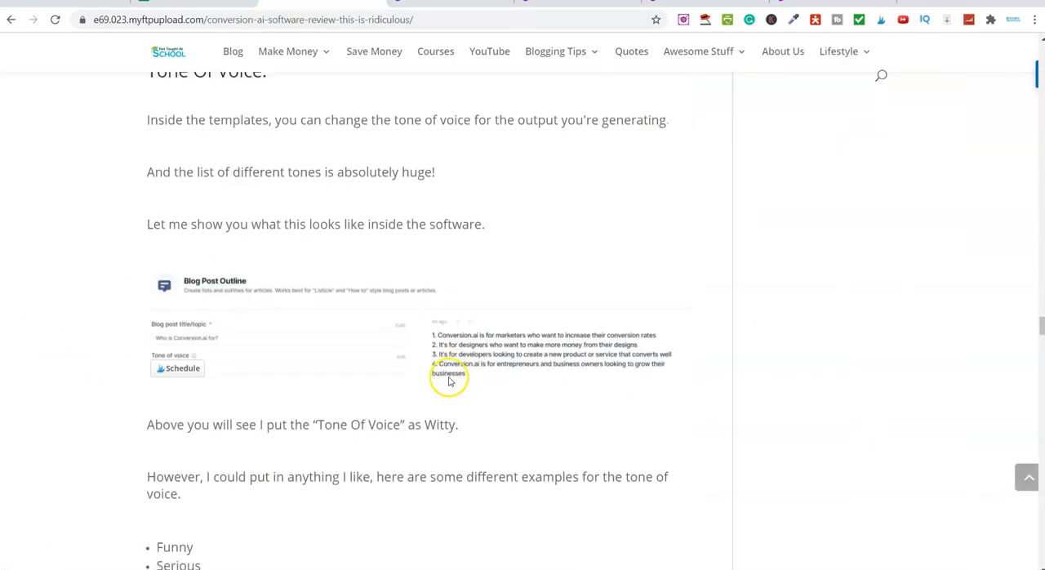
scroll(318, 383, "down", 3)
scroll(333, 355, "down", 3)
scroll(302, 349, "up", 1)
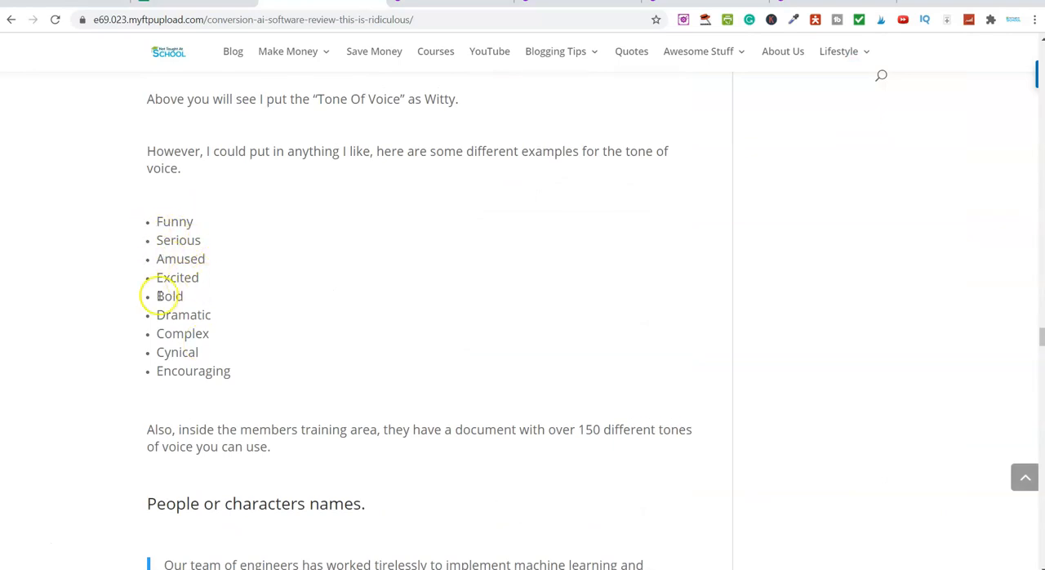
Copy "Excited" from the article's tone of voice examples and read on through the character names section to Output Language
left_click_drag(157, 277, 204, 277)
right_click(206, 278)
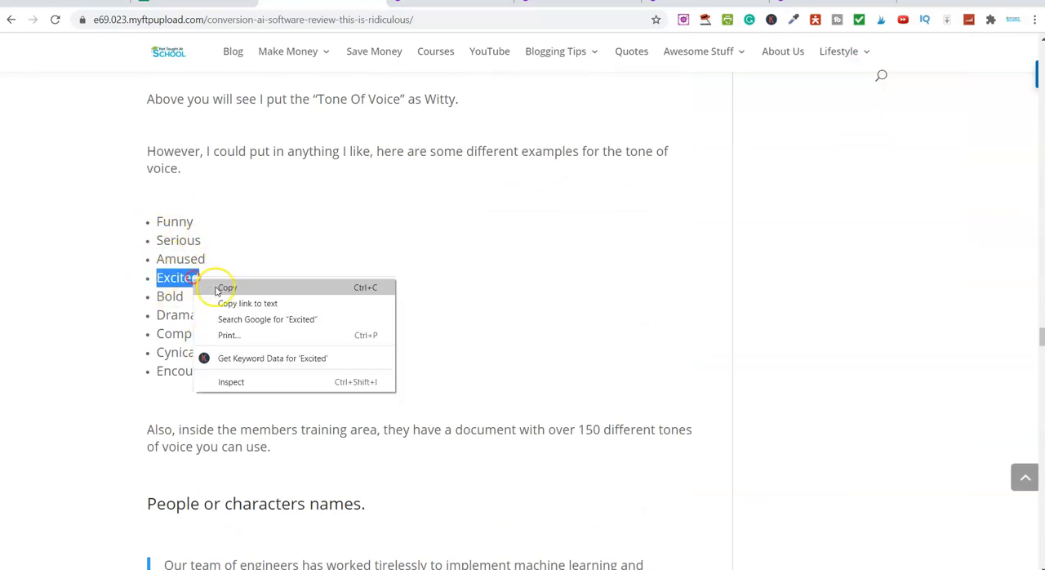
left_click(226, 291)
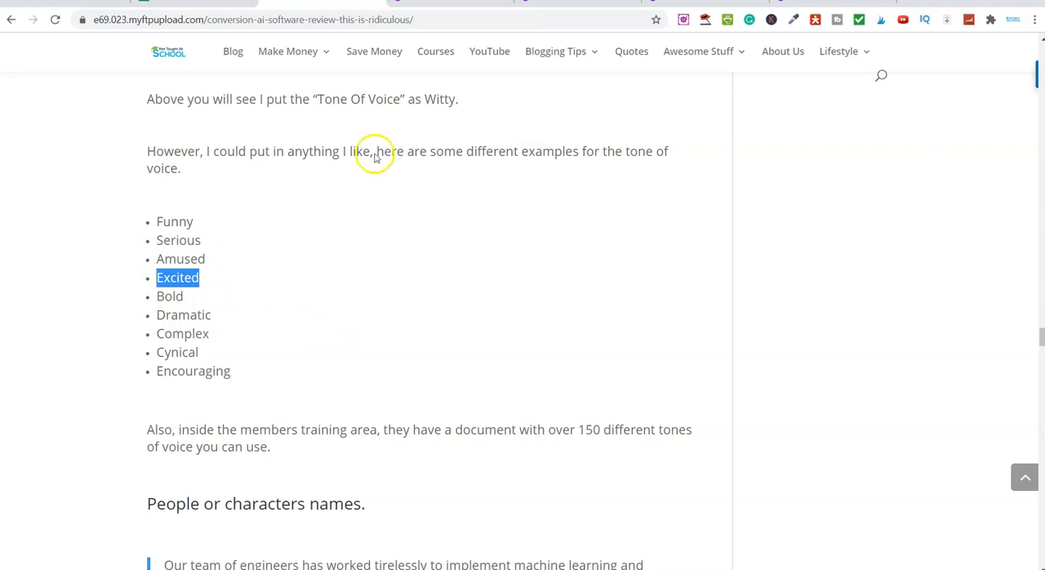
scroll(404, 329, "down", 1)
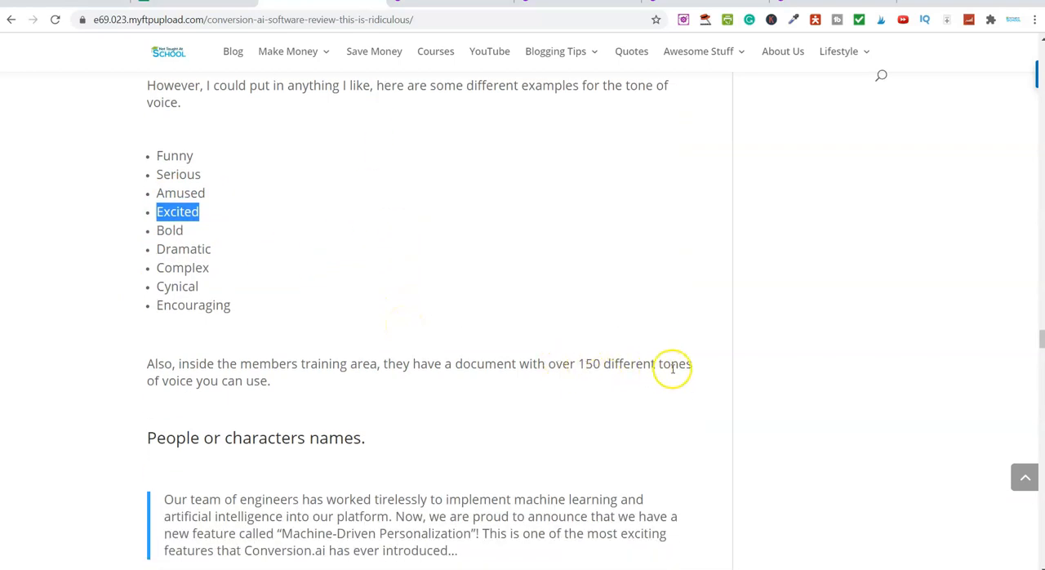
scroll(673, 363, "down", 4)
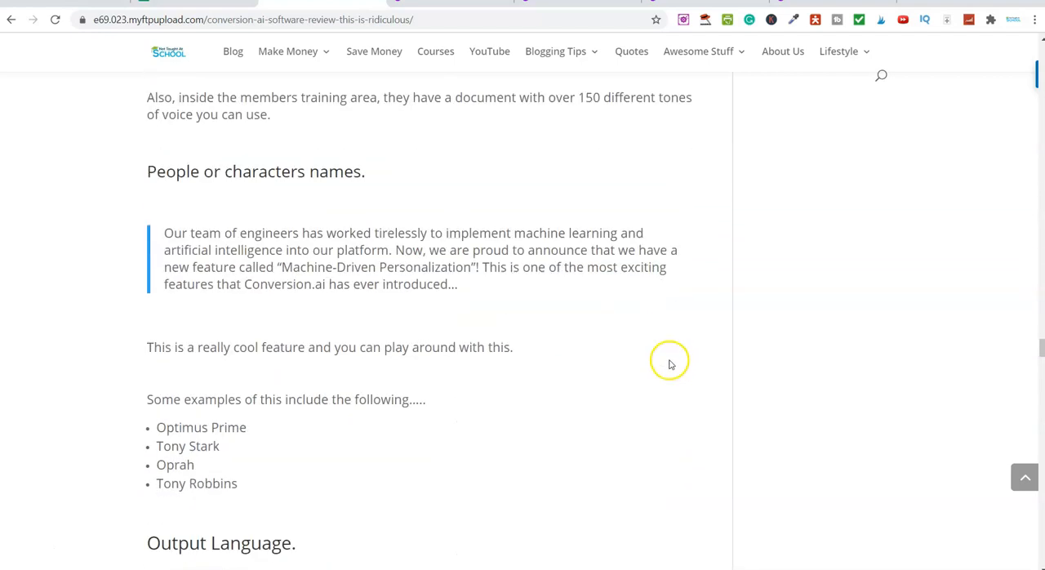
scroll(488, 365, "down", 2)
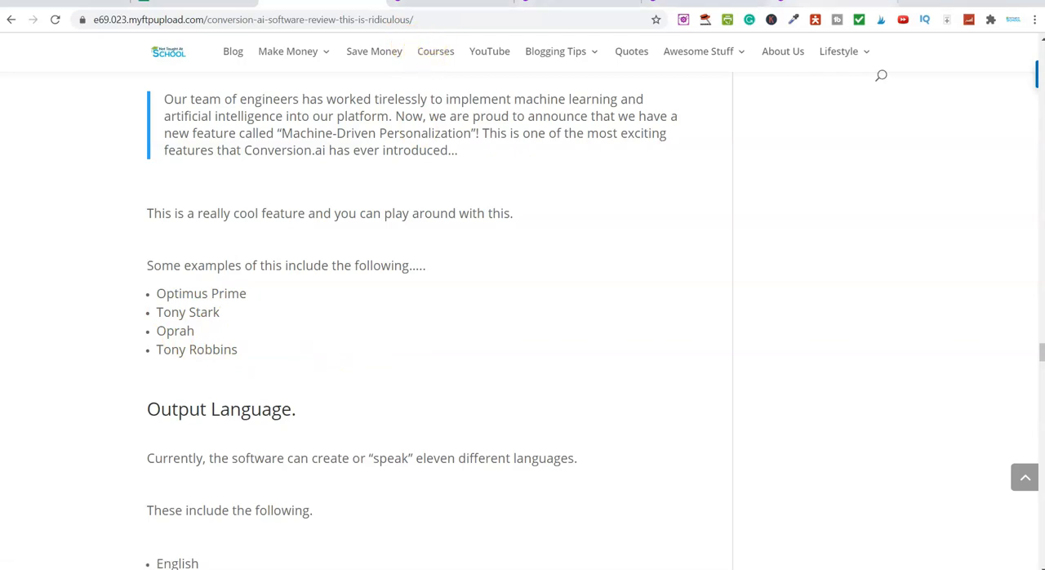
Return to the Video Topic Ideas template, set the tone of voice to "Excited" and generate 3 outputs
left_click(836, 2)
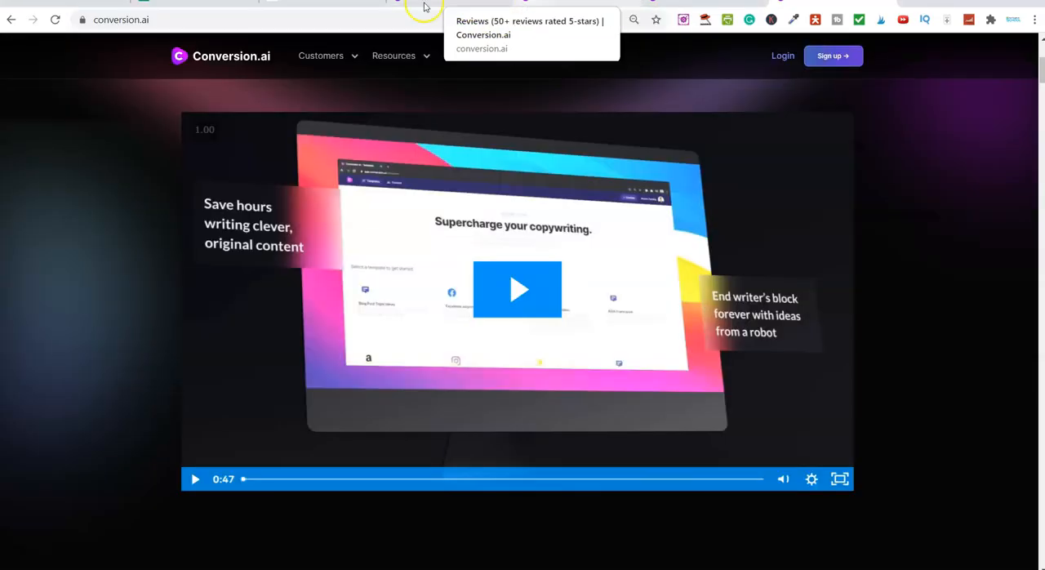
left_click(441, 3)
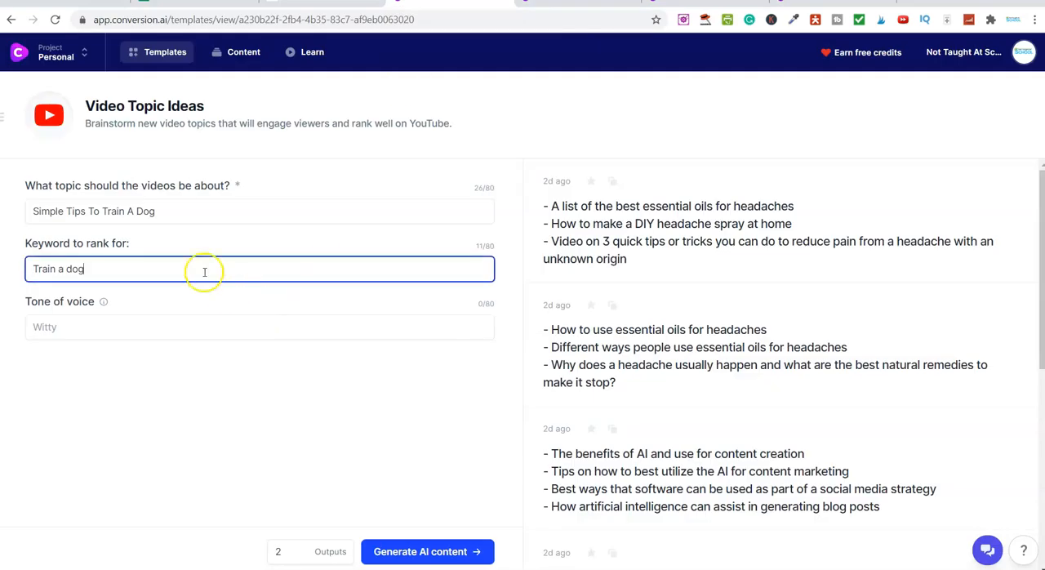
left_click(86, 325)
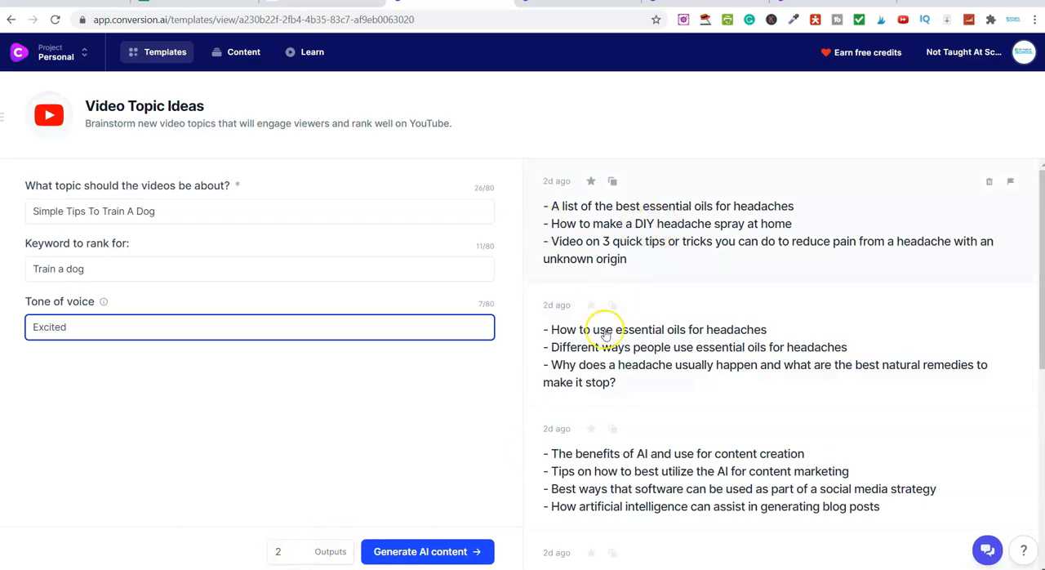
left_click(299, 548)
left_click(299, 548)
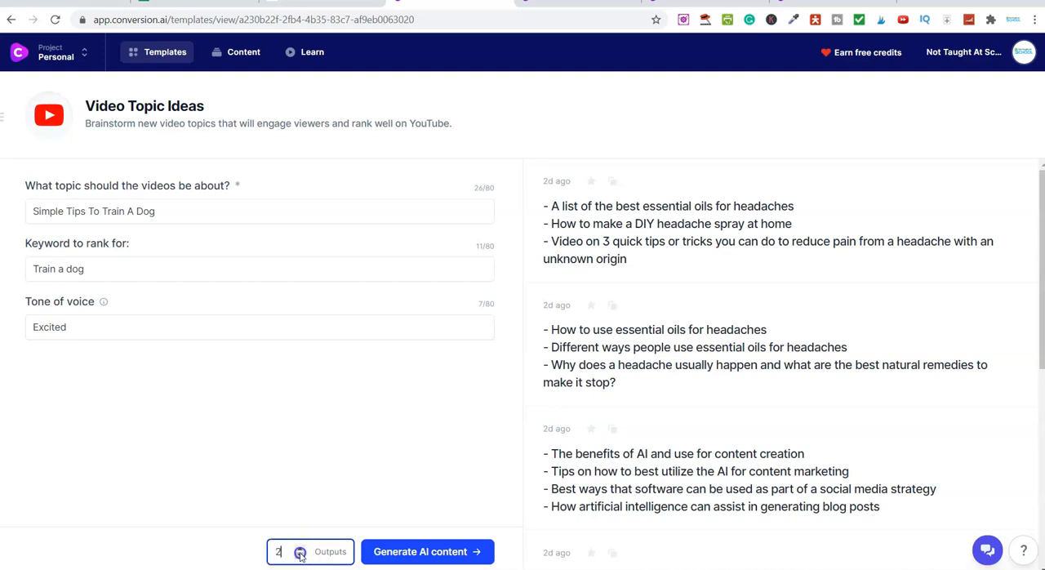
left_click(423, 555)
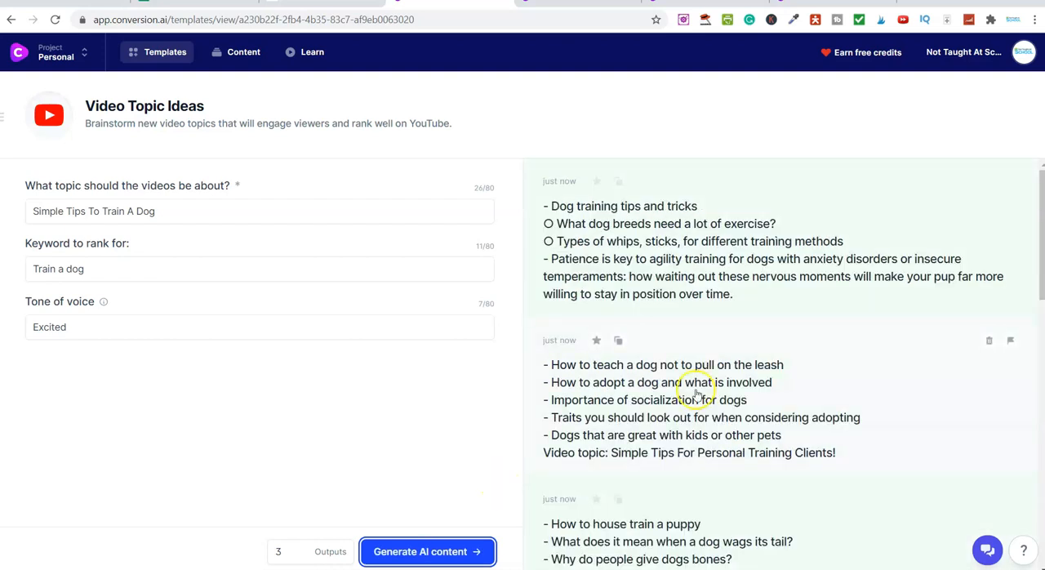
Open the generated output beginning with "How to teach a dog not to pull on the leash" and copy all its text
left_click(662, 416)
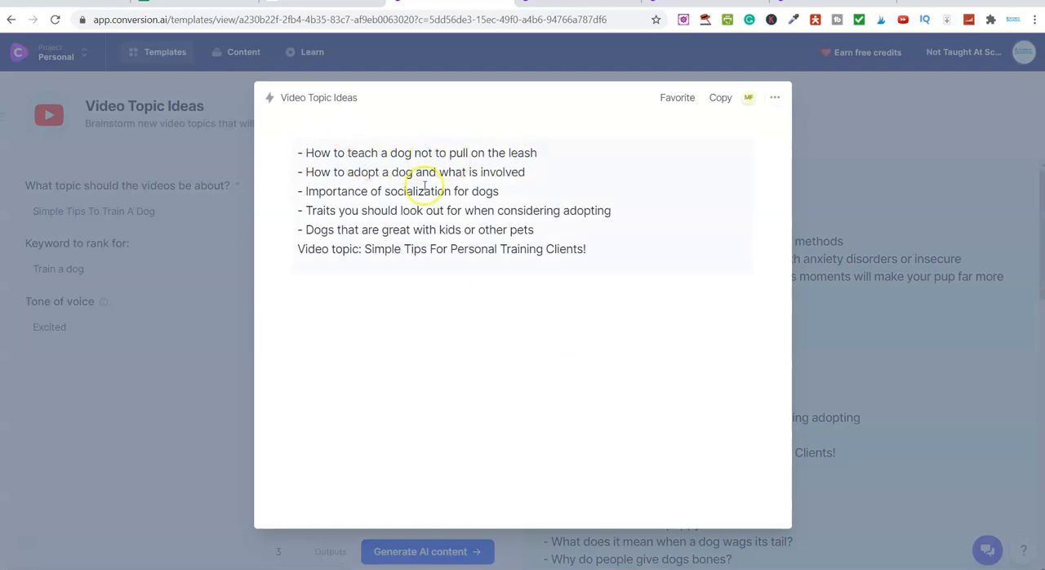
left_click_drag(607, 256, 308, 147)
right_click(308, 152)
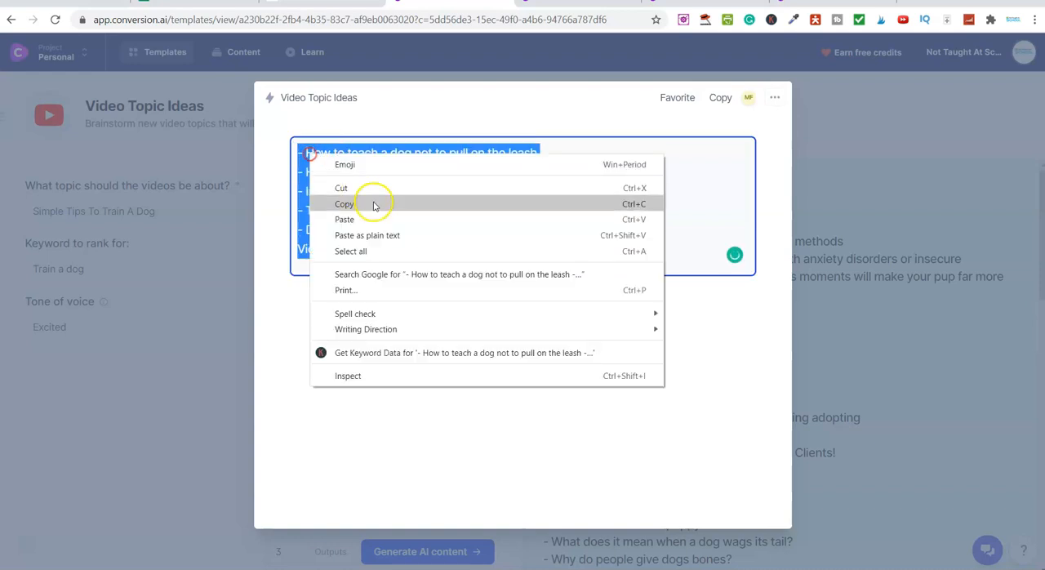
left_click(374, 204)
Switch to Notepad, save the "Youtube to do" file, and paste the copied topics into a new document
left_click(522, 561)
left_click(53, 25)
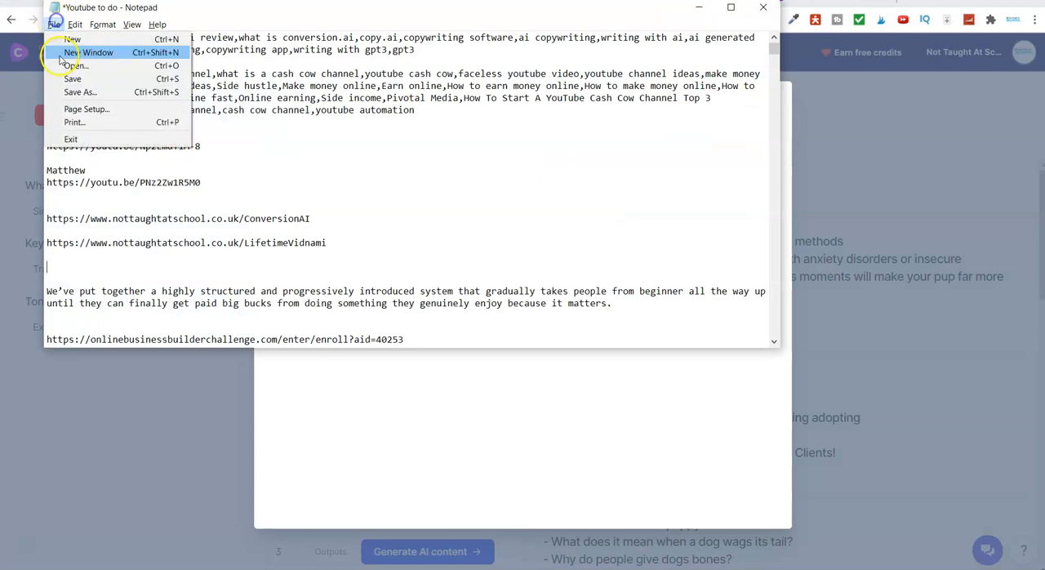
left_click(74, 39)
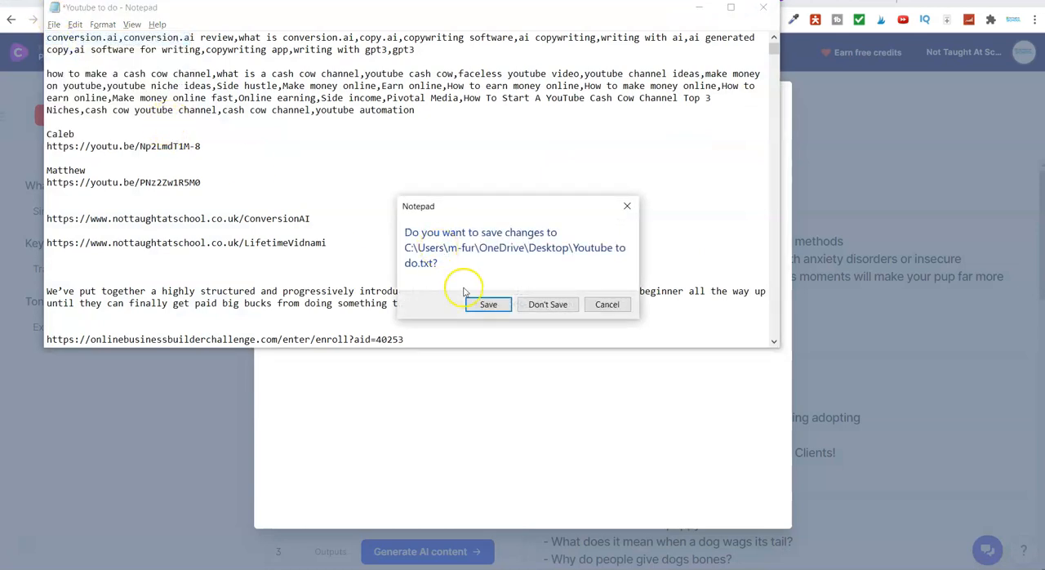
left_click(504, 304)
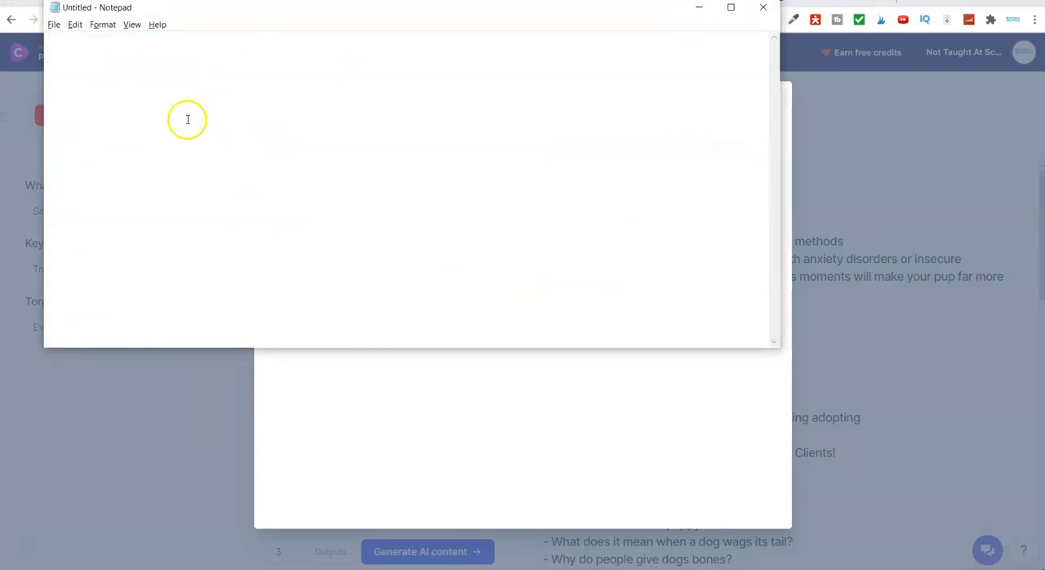
key("ctrl+v")
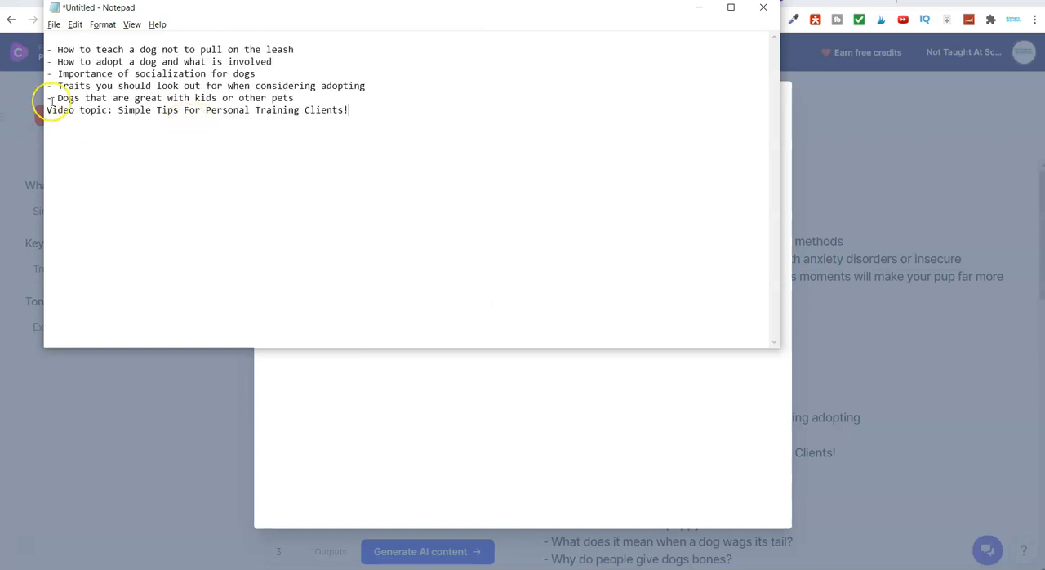
Switch back to the browser and copy the full text of the generated output beginning with "How to house train a puppy"
key("alt+Tab")
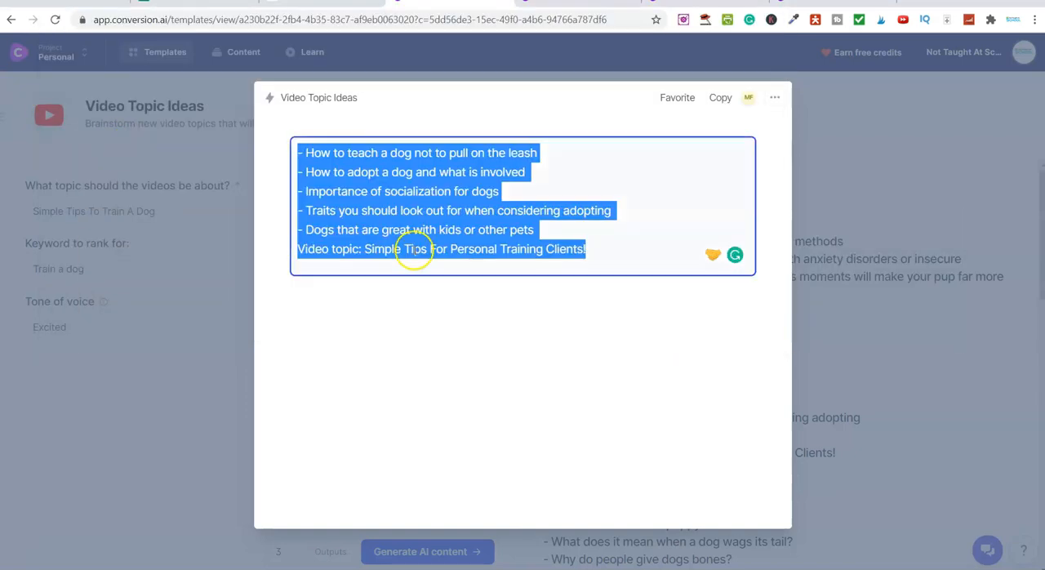
left_click(834, 173)
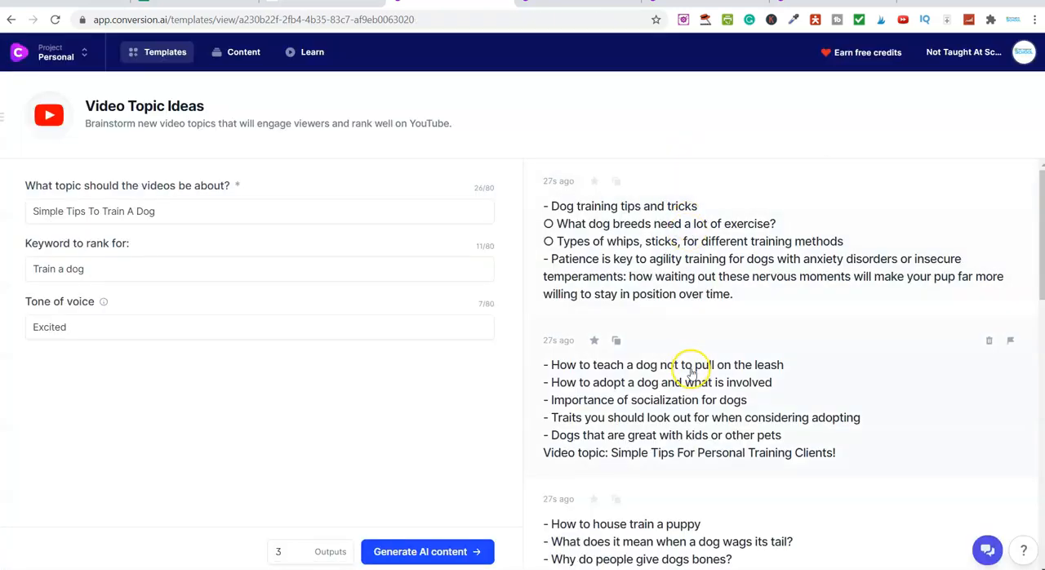
scroll(690, 371, "down", 1)
left_click(683, 490)
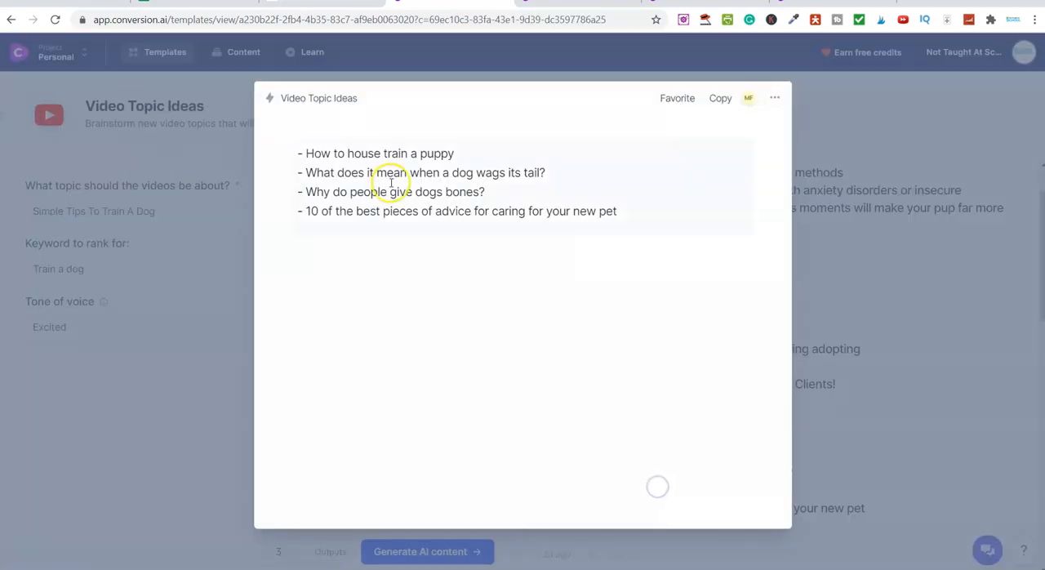
left_click_drag(621, 212, 289, 156)
right_click(309, 163)
left_click(375, 213)
Paste the copied topics below the first list in the Notepad document, then return to the browser and close the opened output
key("alt+Tab")
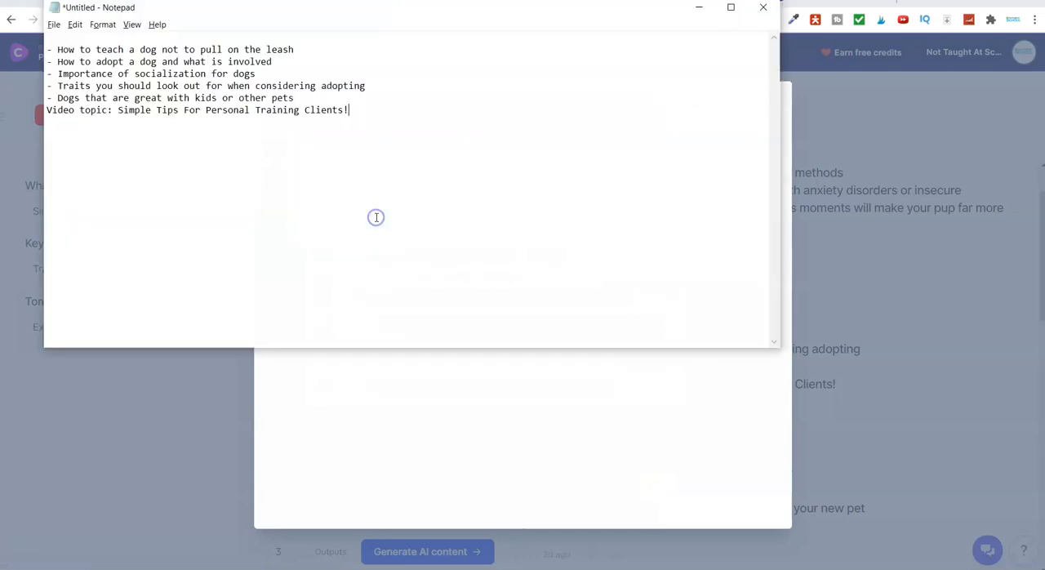
left_click(367, 120)
key("ctrl+v")
key("alt+Tab")
left_click(843, 132)
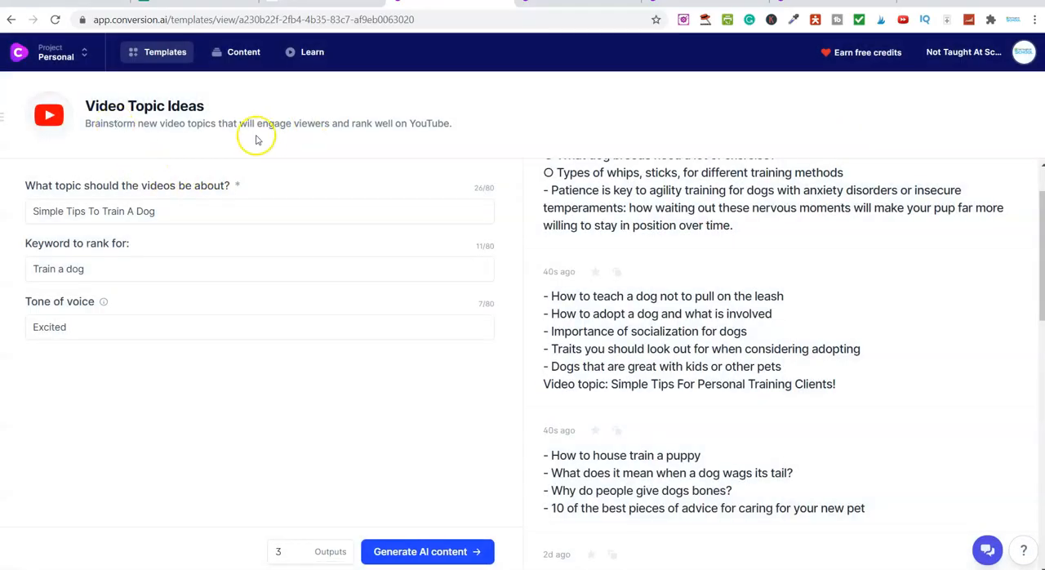
Open the Video Titles template from the Video category of the template library
left_click(147, 55)
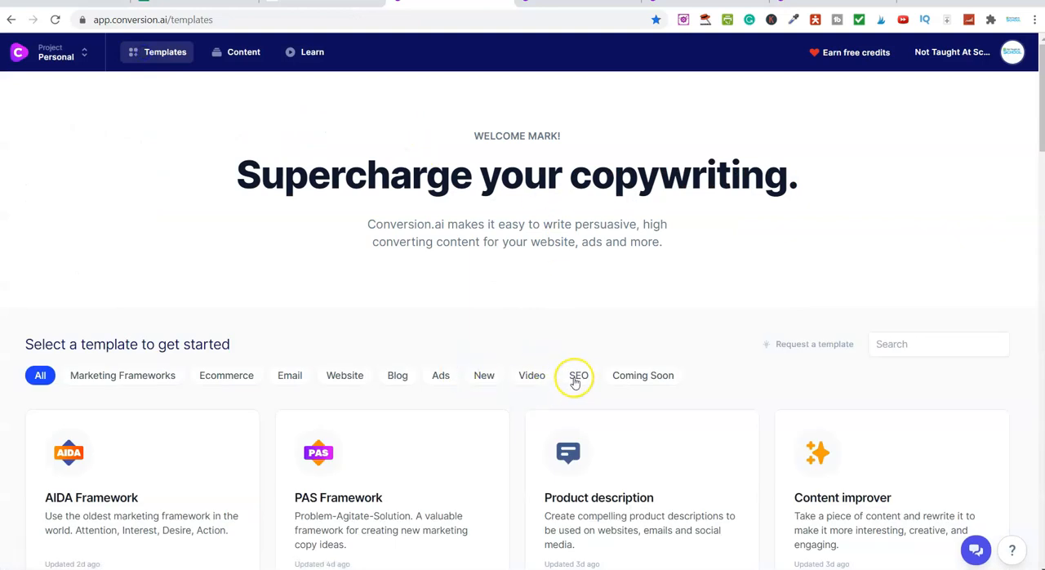
left_click(532, 376)
scroll(135, 378, "down", 3)
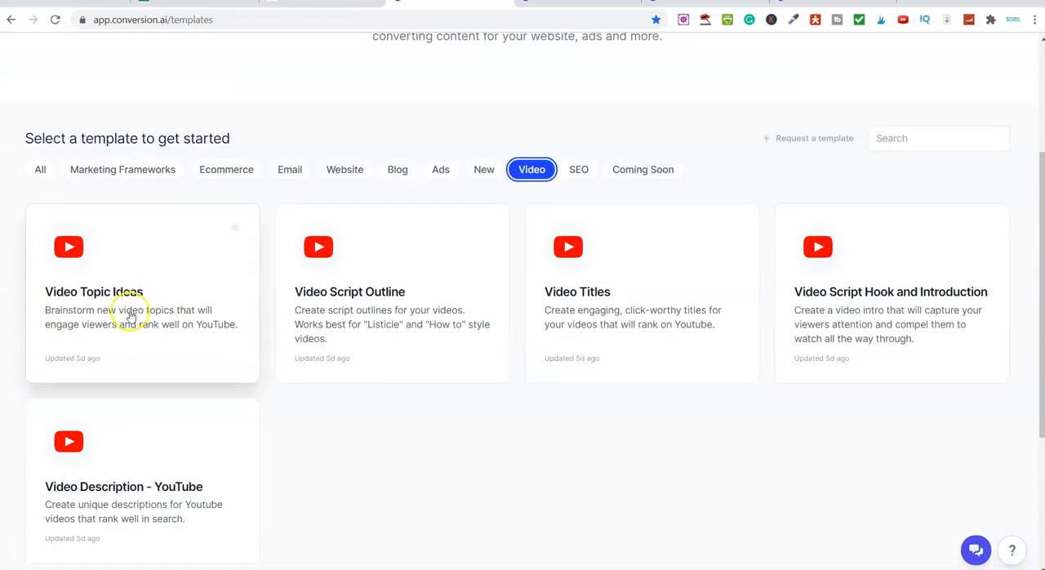
left_click(603, 314)
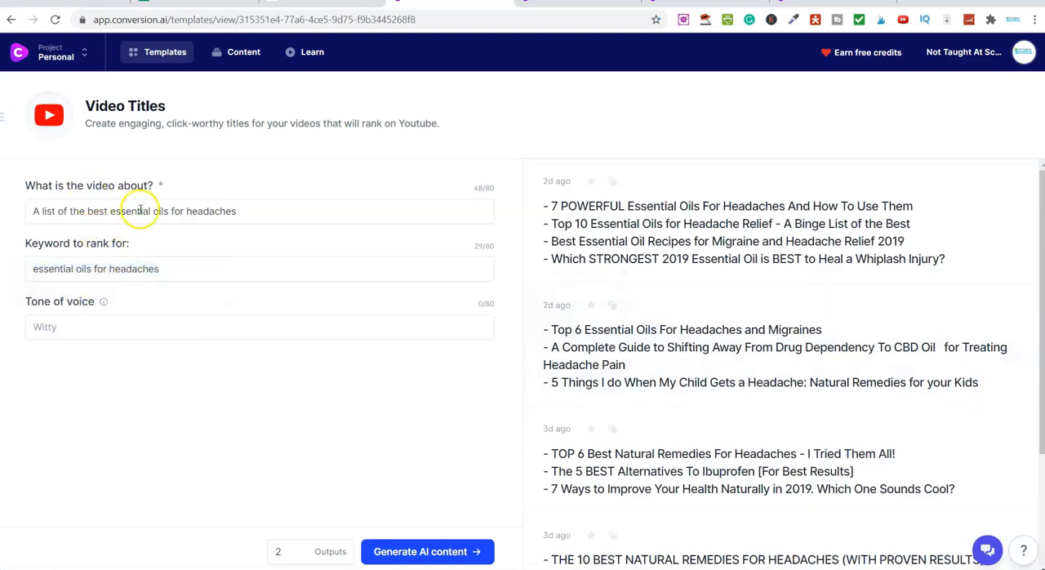
Switch to Notepad, copy the line "How to teach a dog not to pull on the leash" and add blank lines after it
key("alt+Tab")
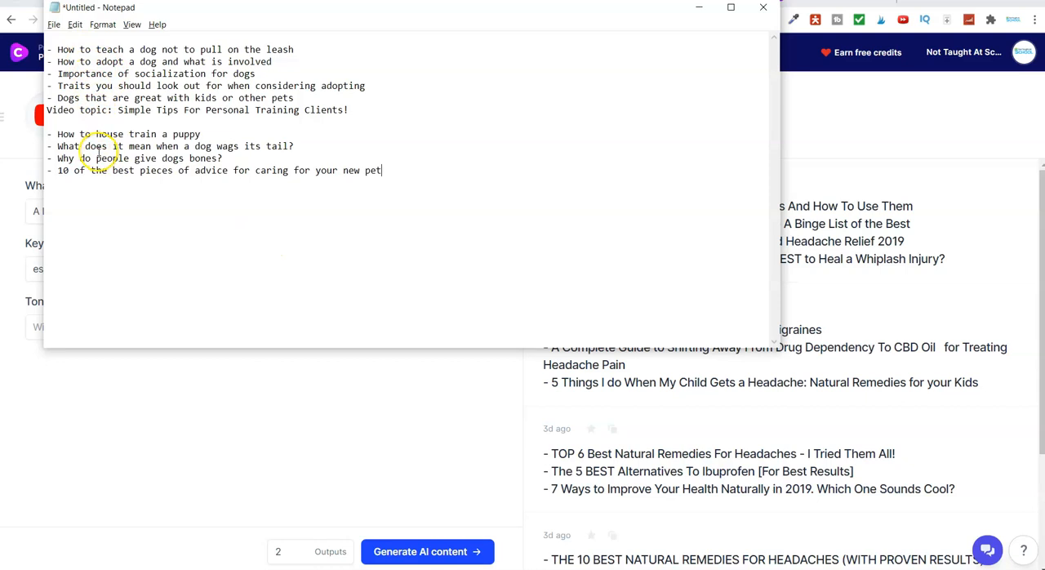
left_click_drag(59, 49, 296, 49)
right_click(296, 48)
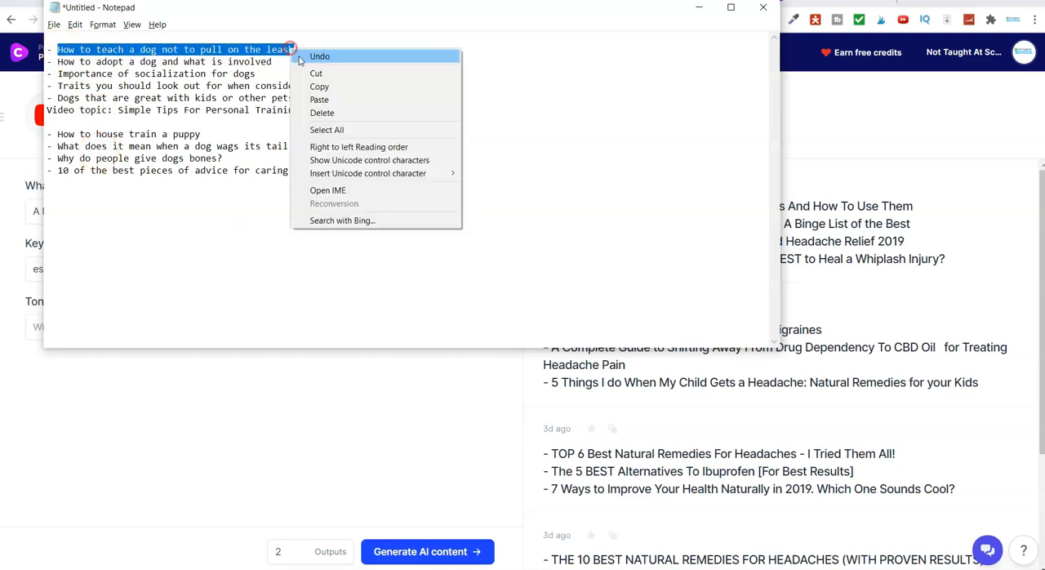
left_click(320, 85)
left_click(308, 51)
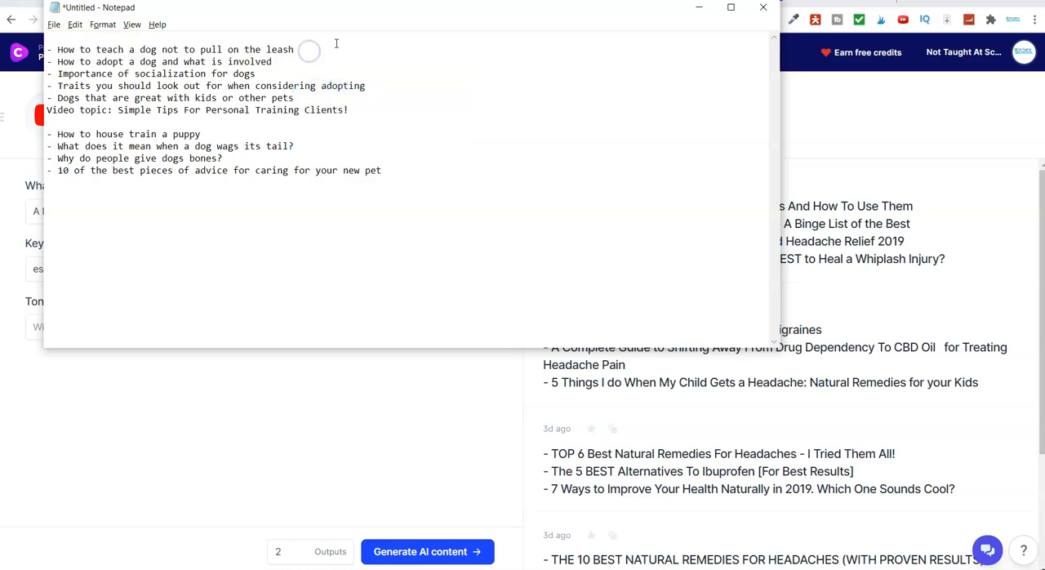
key("Return")
key("Return")
key("Return")
key("Return")
key("Return")
key("Return")
key("Return")
key("Return")
left_click(140, 75)
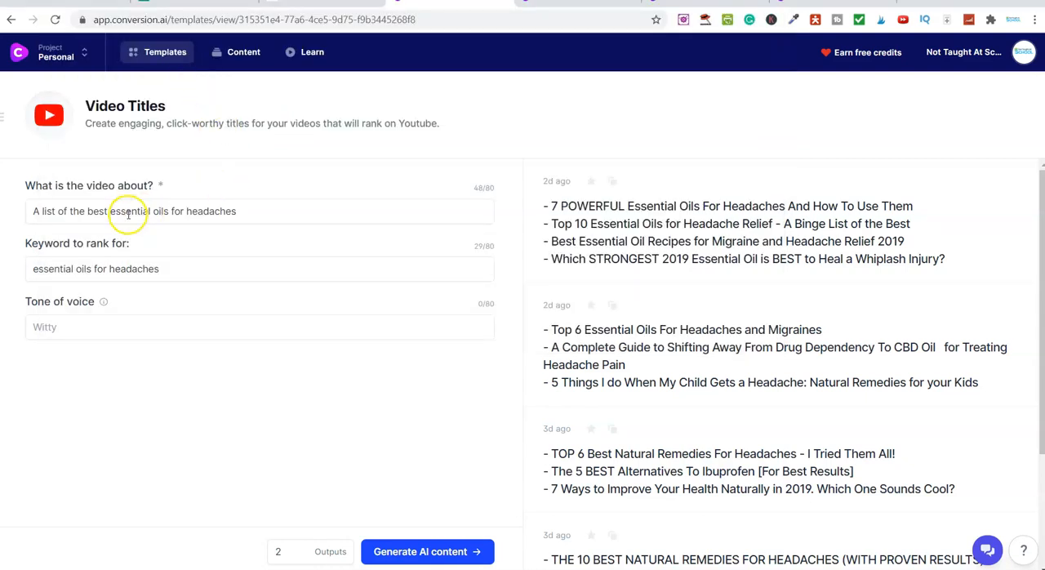
Set the video subject to "How to teach a dog not to pull on the leash" and the keyword to rank for to "Dog Training"
triple_click(126, 213)
key("ctrl+v")
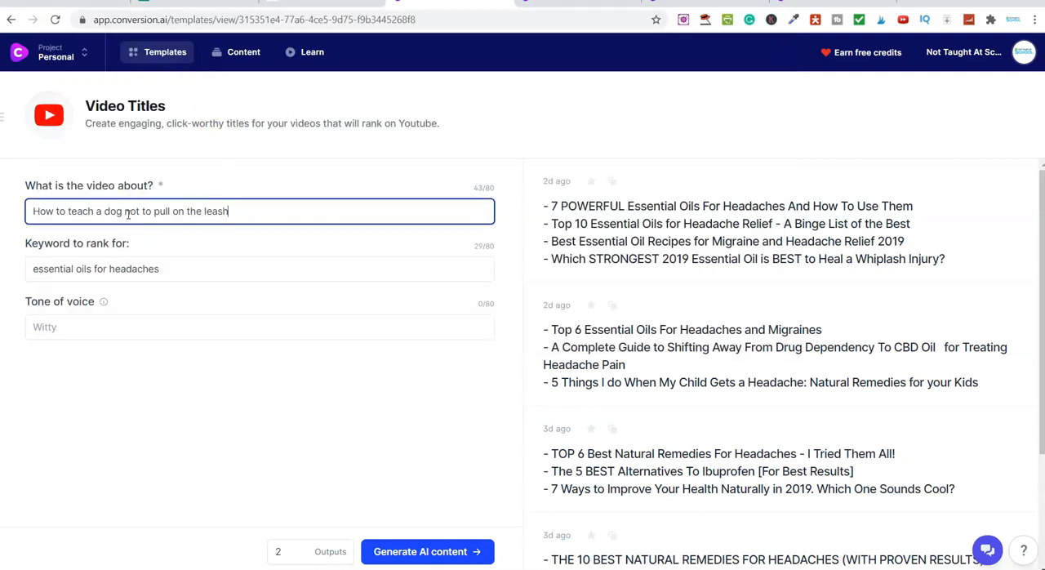
triple_click(108, 269)
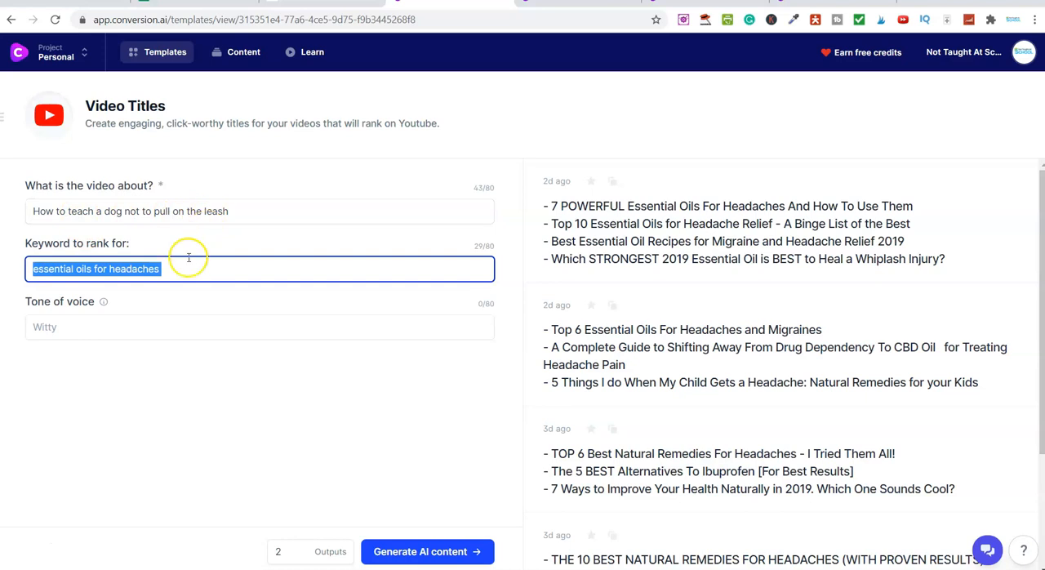
key("Caps_Lock")
type("D")
key("Caps_Lock")
type("og")
key("Caps_Lock")
type("T")
key("Caps_Lock")
type("raini")
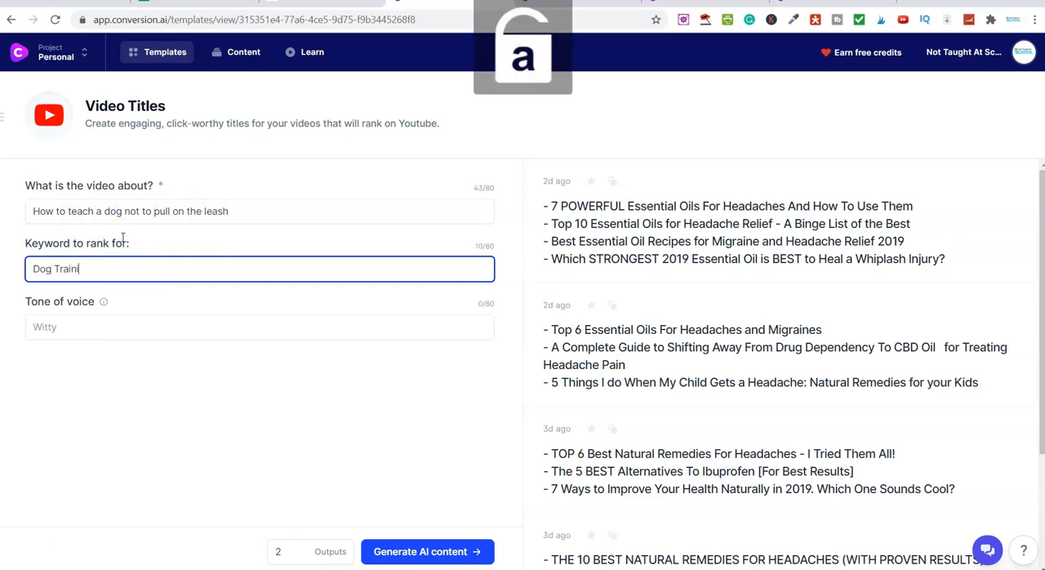
type("ng")
Switch to the review article and copy "Excited" again from its list of example tones
left_click(88, 327)
key("alt+Tab")
key("alt+Tab")
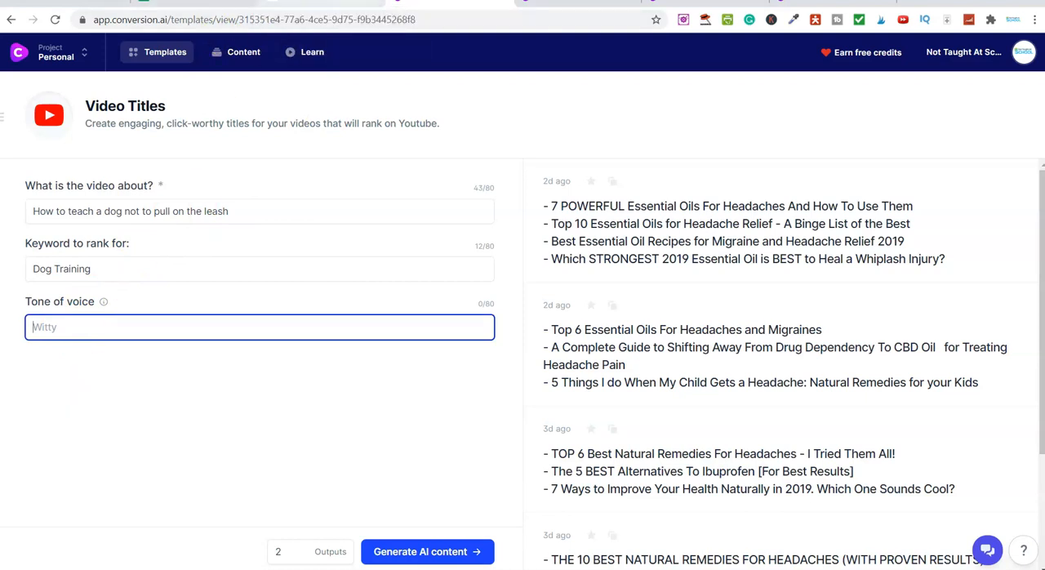
left_click(319, 3)
scroll(230, 248, "up", 4)
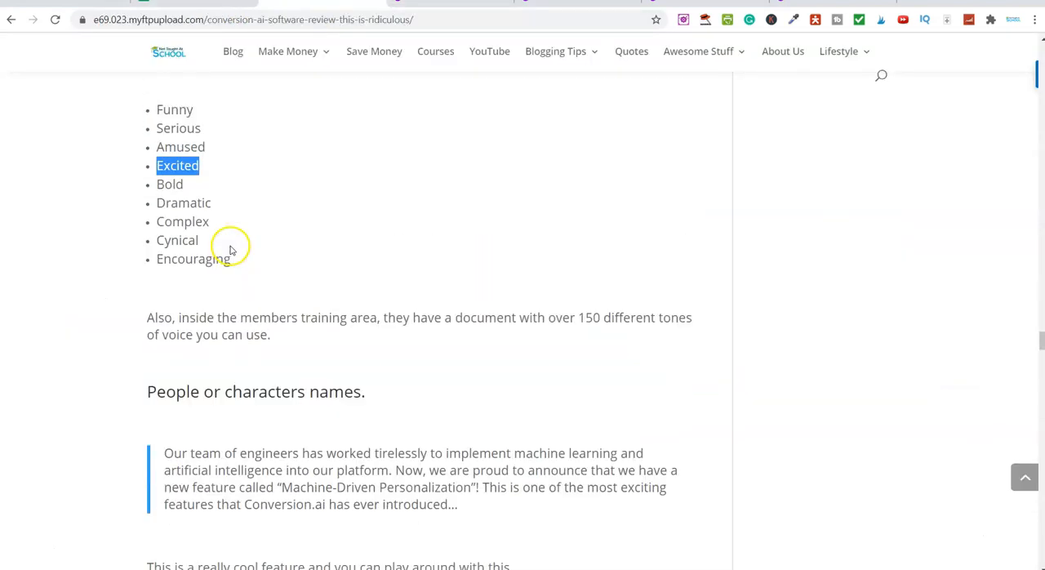
scroll(230, 249, "up", 2)
right_click(204, 300)
left_click(207, 311)
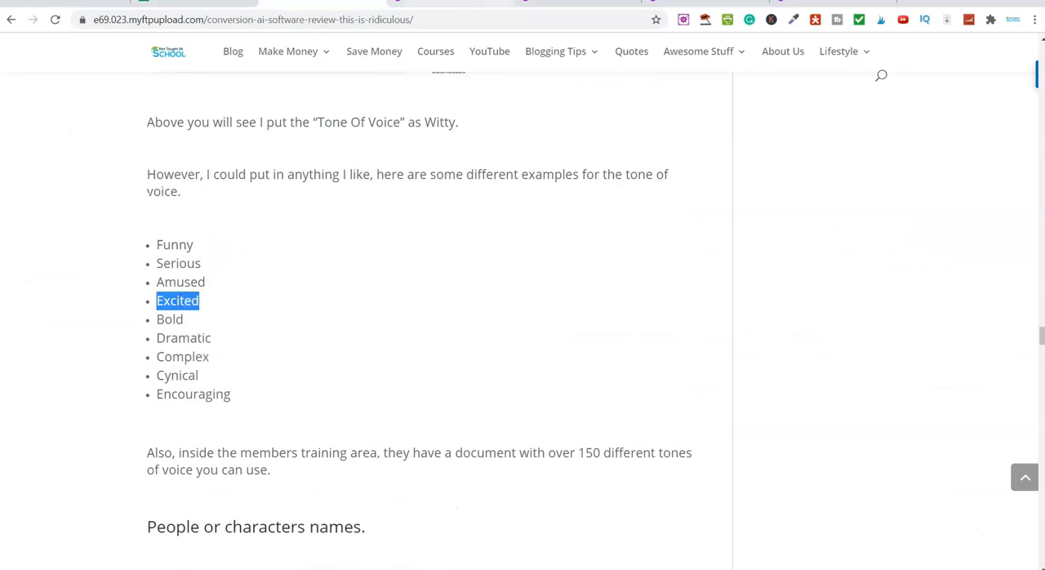
Return to the Video Titles template, set the tone of voice to "Excited" and generate the AI content
key("ctrl+Tab")
left_click(128, 322)
right_click(105, 325)
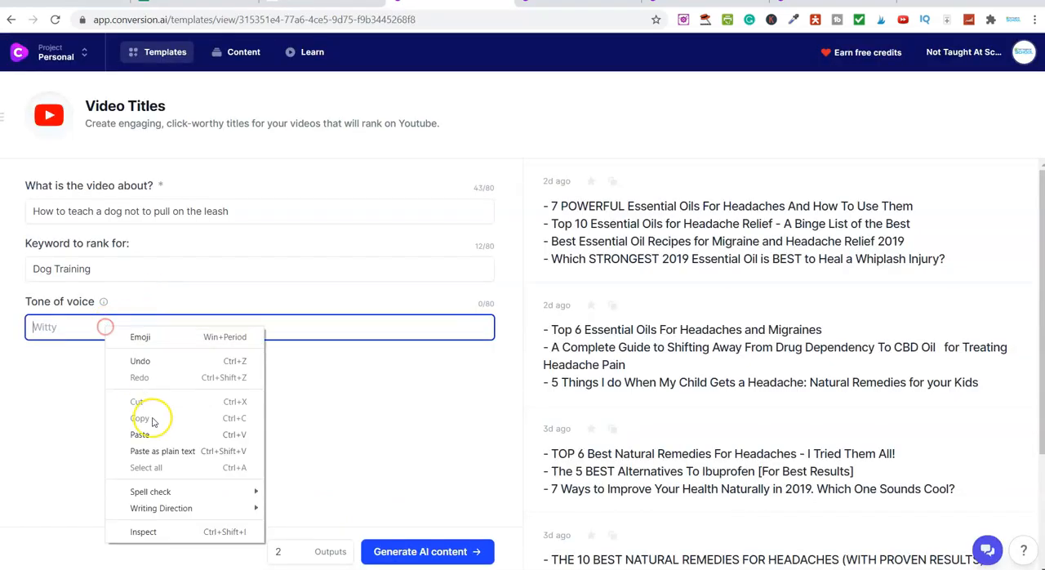
left_click(145, 434)
left_click(417, 558)
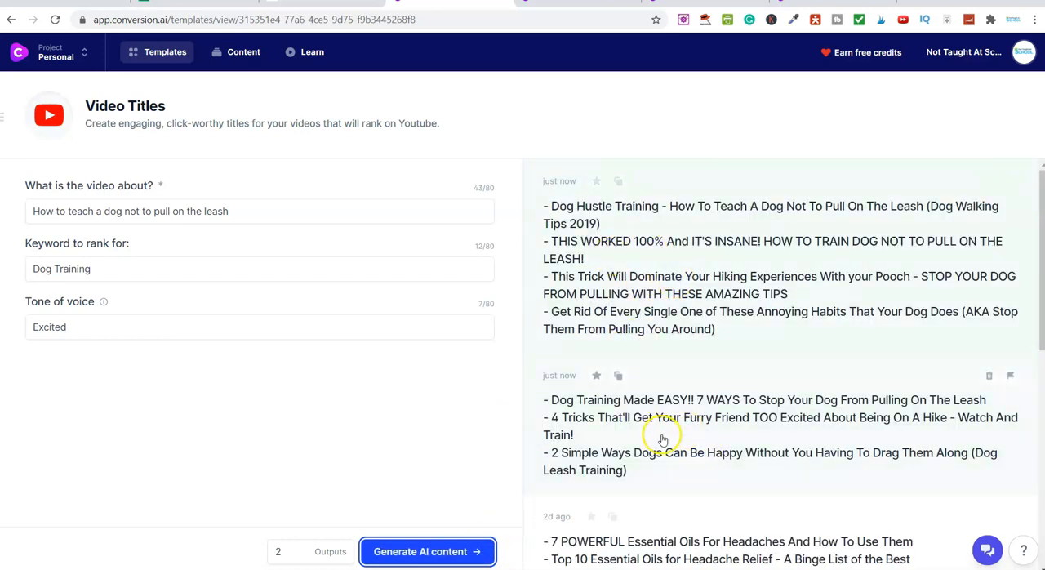
Open the first generated result, copy all its video titles and close the result
left_click(669, 312)
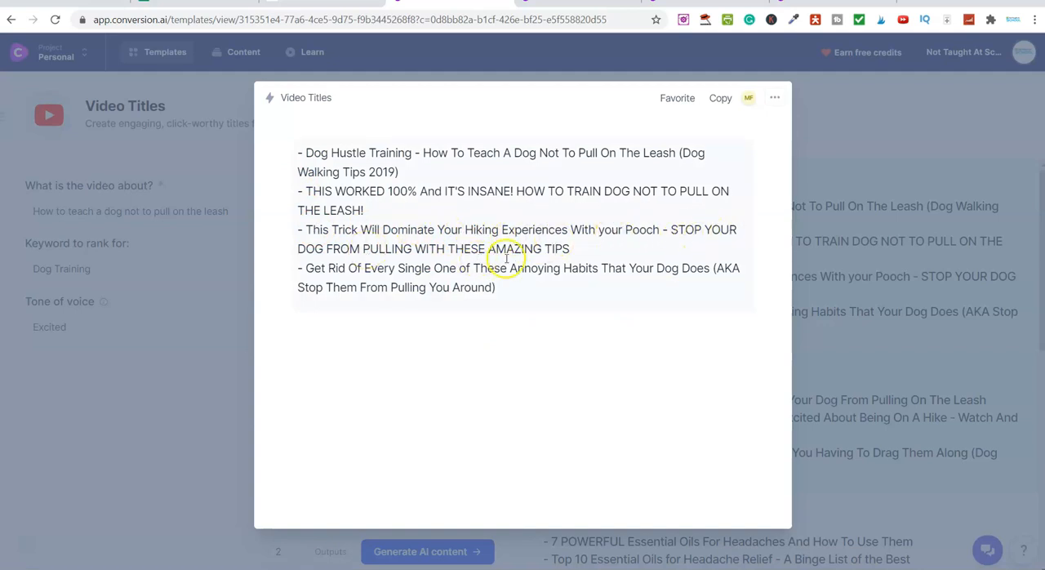
left_click_drag(583, 253, 300, 237)
left_click(355, 232)
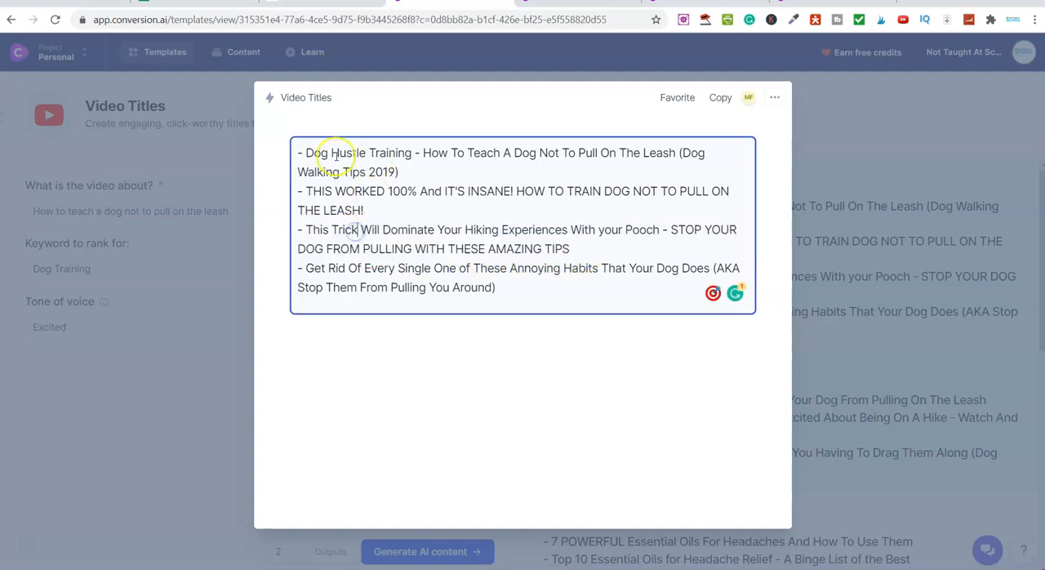
left_click_drag(302, 155, 416, 176)
left_click(416, 176)
left_click_drag(499, 289, 299, 155)
right_click(343, 157)
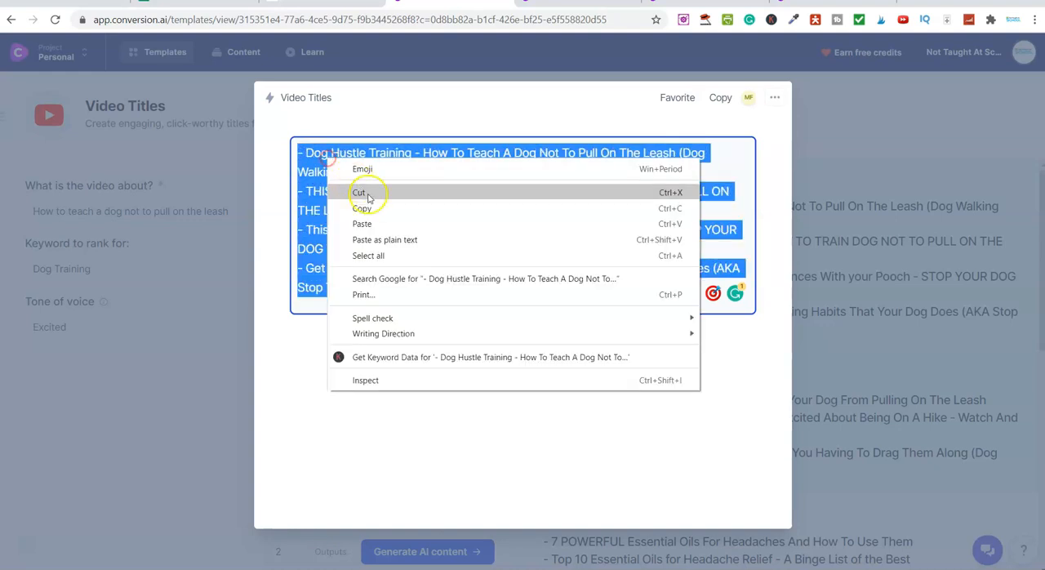
left_click(373, 204)
left_click(865, 124)
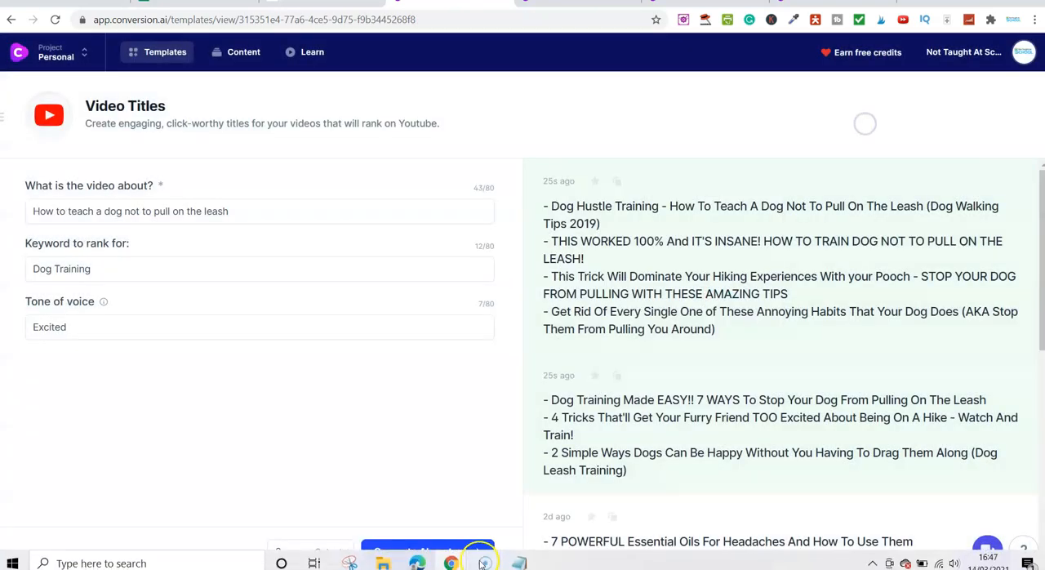
Switch to Notepad and paste the copied titles under a new heading "Video Titles" after the last topic line
left_click(521, 563)
left_click(91, 310)
left_click(416, 275)
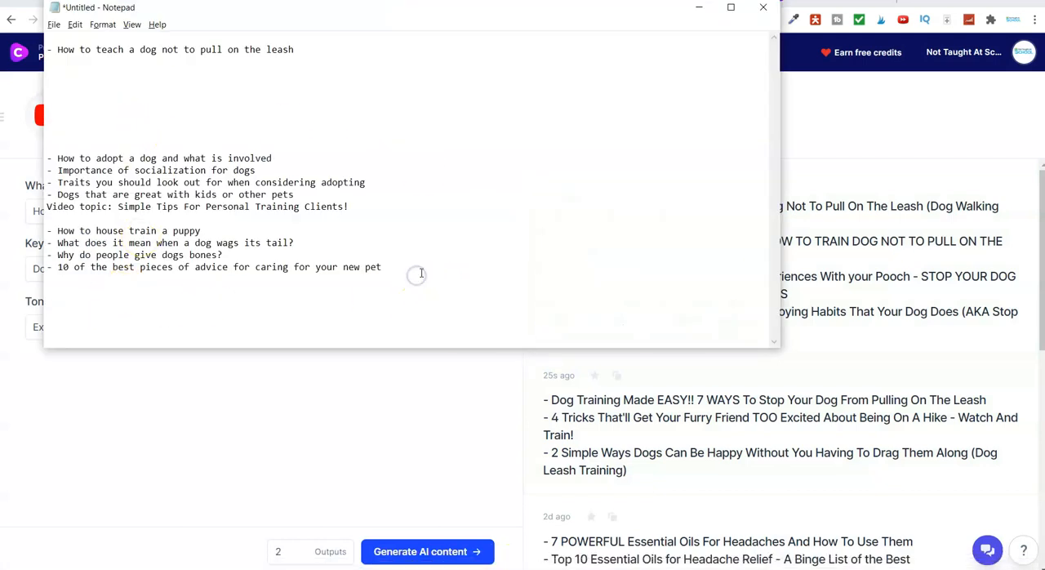
key("Return")
key("Return")
key("Caps_Lock")
type("V")
key("Caps_Lock")
type("ideo")
key("Caps_Lock")
type("T")
key("Caps_Lock")
type("itles")
key("Return")
key("ctrl+v")
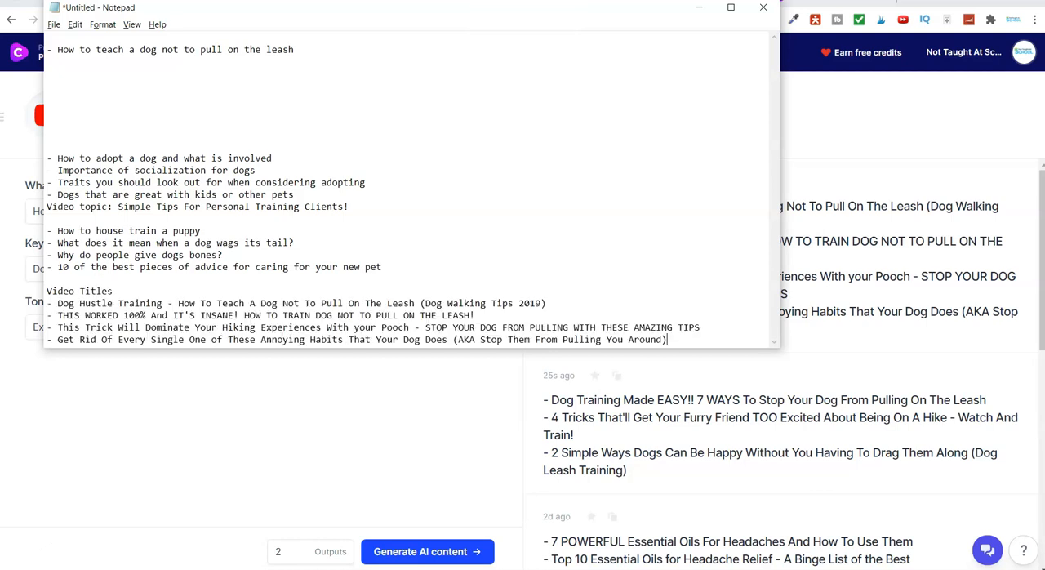
Insert a blank line below the "Video Titles" heading and three line breaks after the last pasted title
left_click(117, 292)
key("Return")
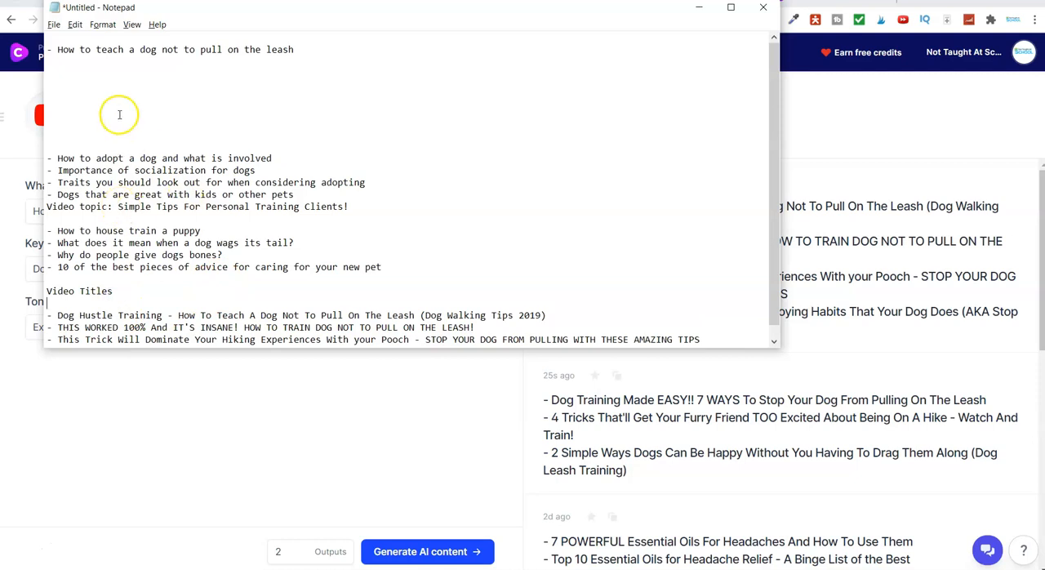
scroll(141, 220, "down", 1)
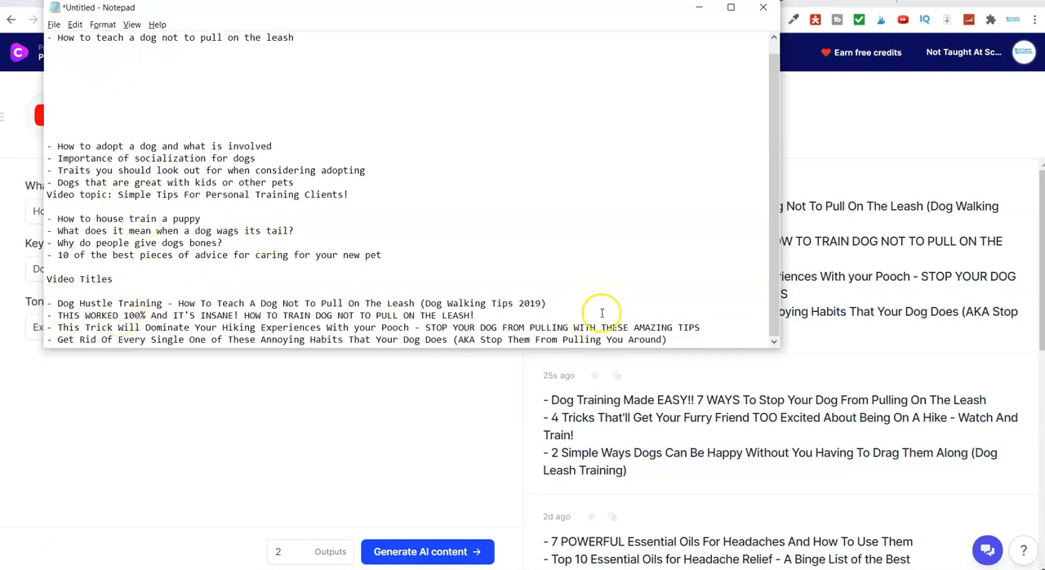
left_click(671, 339)
key("Return")
key("Return")
key("Return")
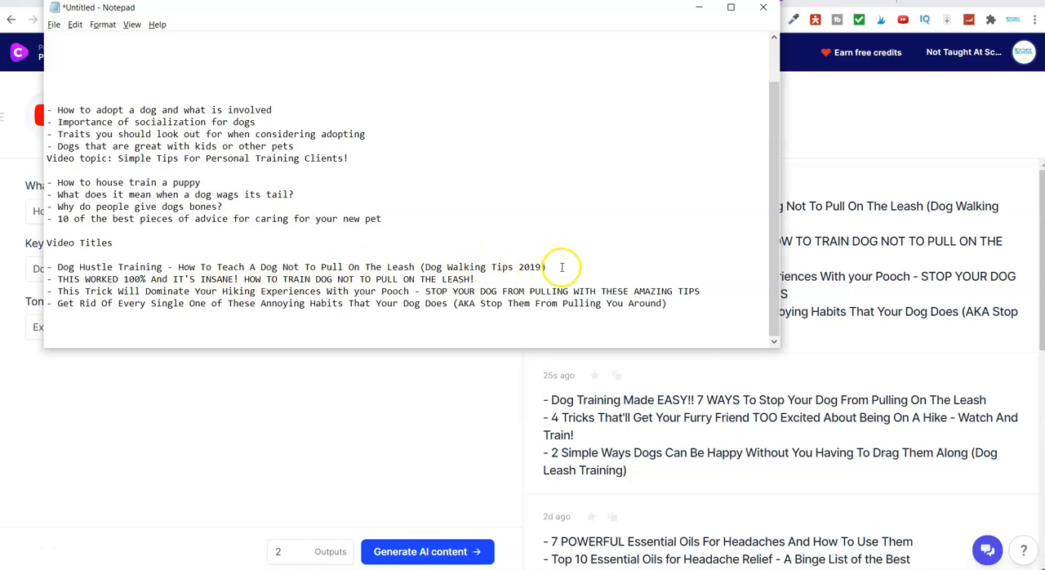
Move the "Dog Hustle Training" title from the pasted list to the start of the notes, above the leash topic
left_click_drag(549, 266, 107, 258)
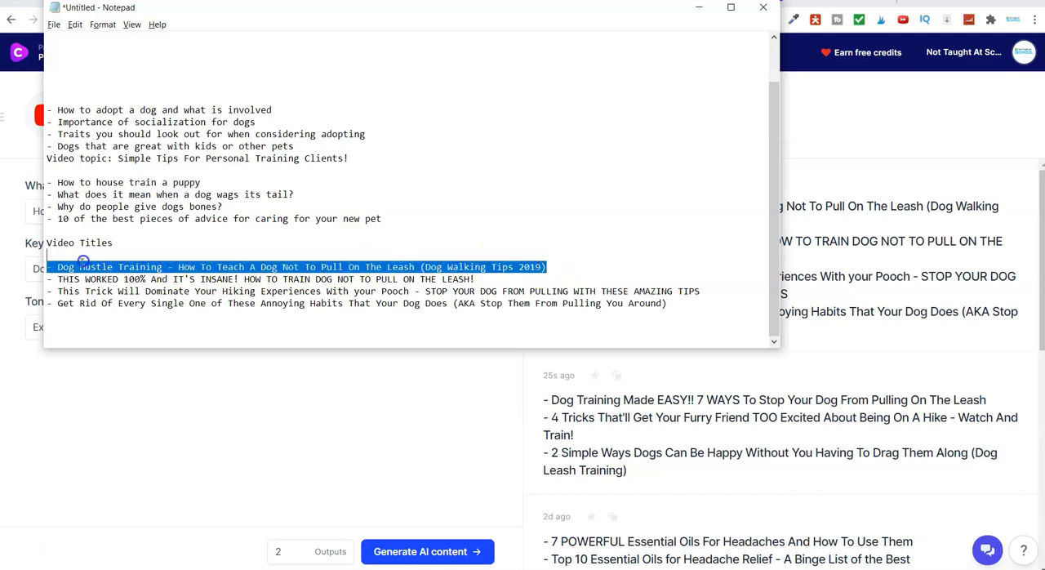
right_click(77, 262)
left_click(115, 286)
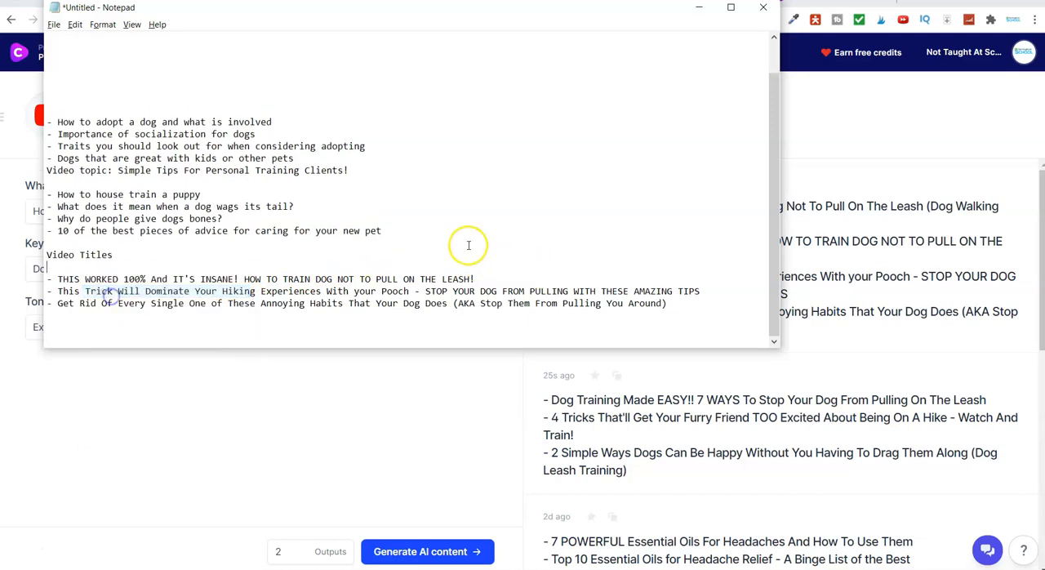
scroll(468, 245, "up", 1)
scroll(75, 56, "up", 2)
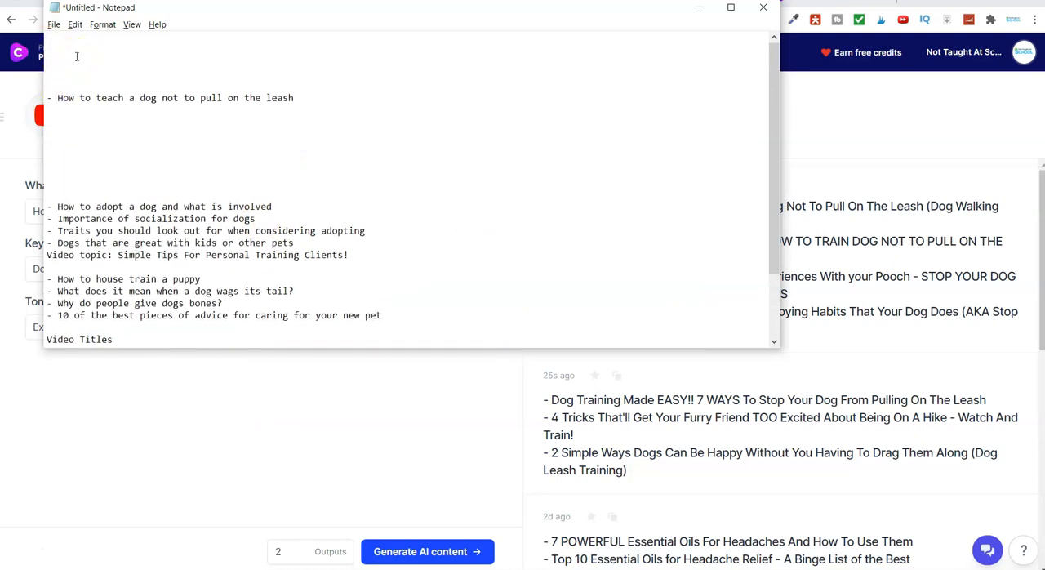
key("ctrl+v")
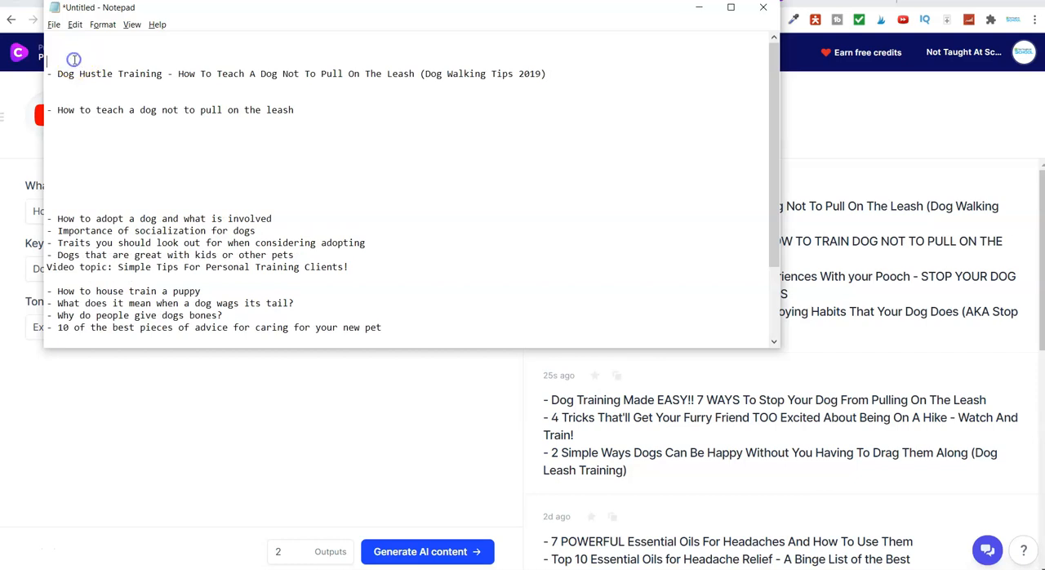
Add the heading "Video Title" above the moved "Dog Hustle Training" line and three line breaks after it
key("Caps_Lock")
type("V")
key("Caps_Lock")
type("ideo")
key("Caps_Lock")
type("T")
key("Caps_Lock")
type("itle")
left_click(585, 81)
key("Return")
key("Return")
key("Return")
key("Return")
Switch to the browser and open the Video Script Hook and Introduction template from the Video category of the template library
key("alt+Tab")
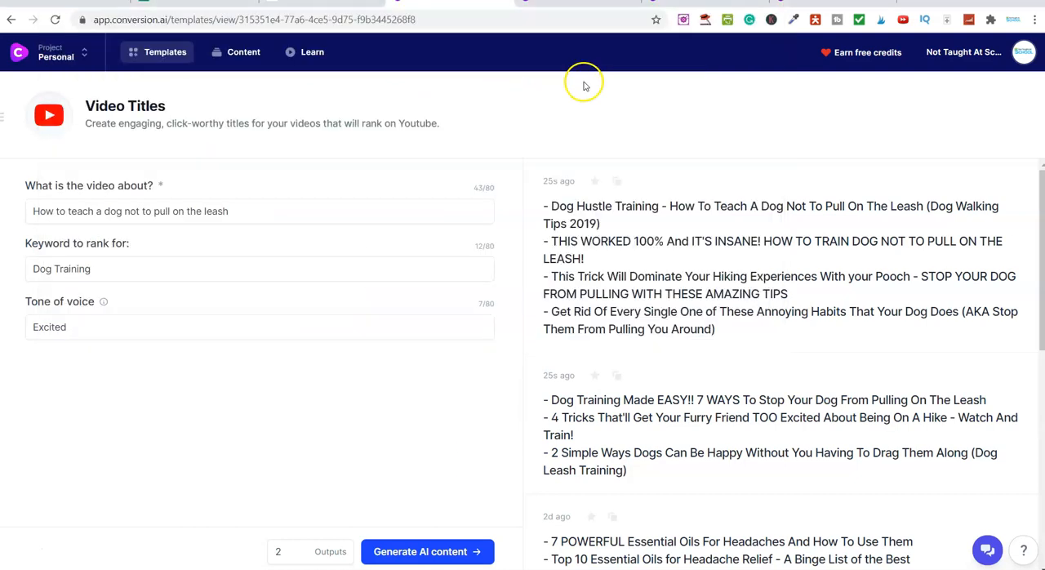
left_click(164, 51)
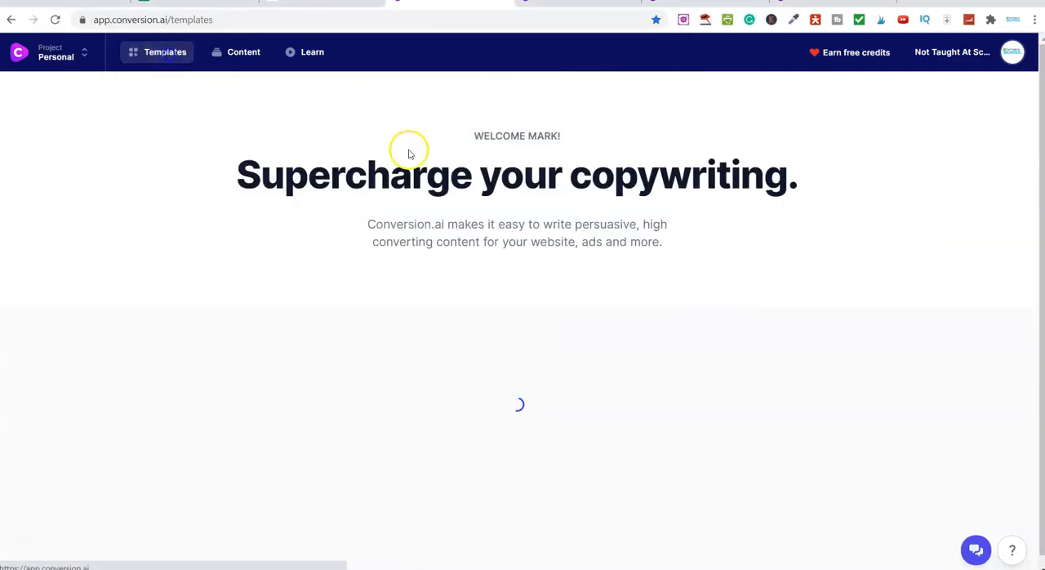
left_click(533, 375)
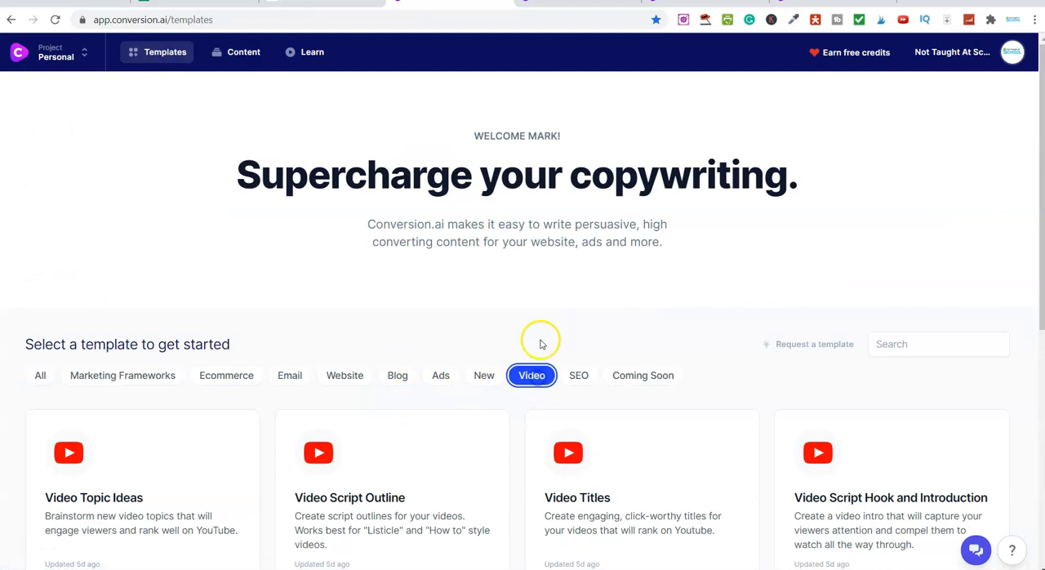
scroll(537, 341, "down", 2)
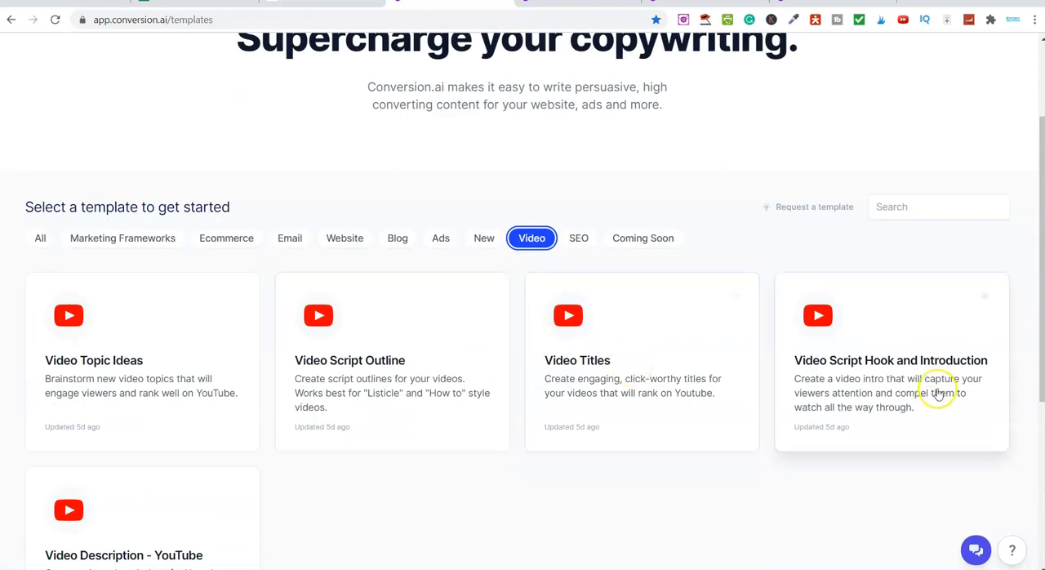
left_click(855, 384)
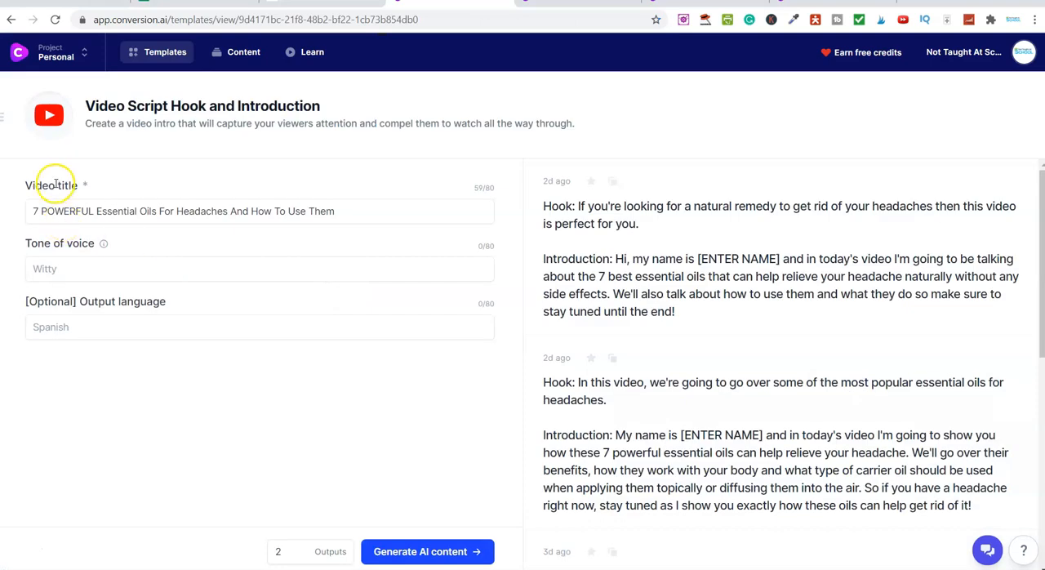
Switch to Notepad and change the year in the "Dog Hustle Training" title to 2021
key("alt+Tab")
left_click_drag(60, 72, 553, 71)
left_click(523, 75)
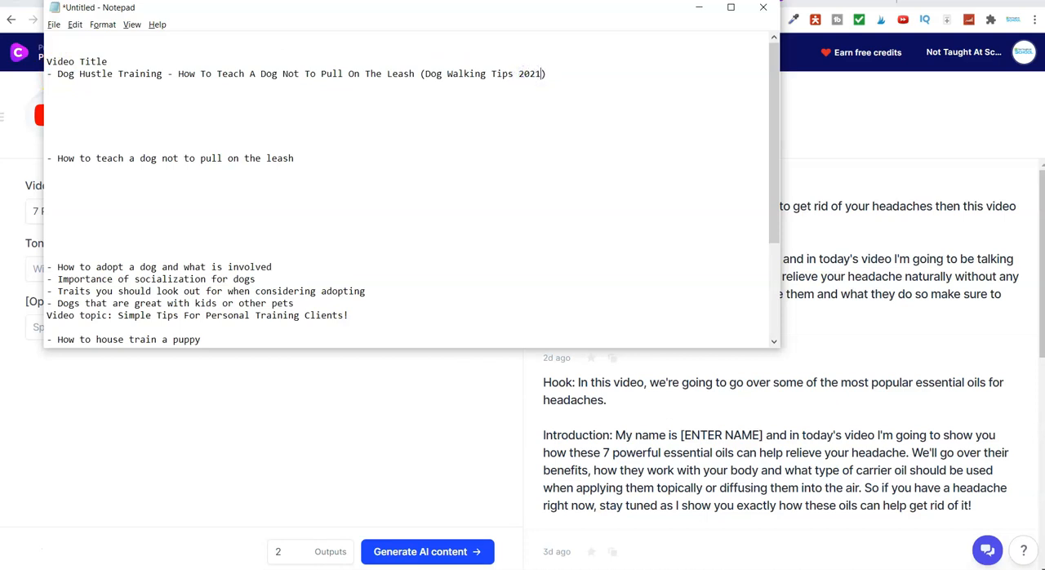
Copy the edited "Dog Hustle Training" title without its dash and use it as the template's video title
left_click_drag(557, 74, 66, 75)
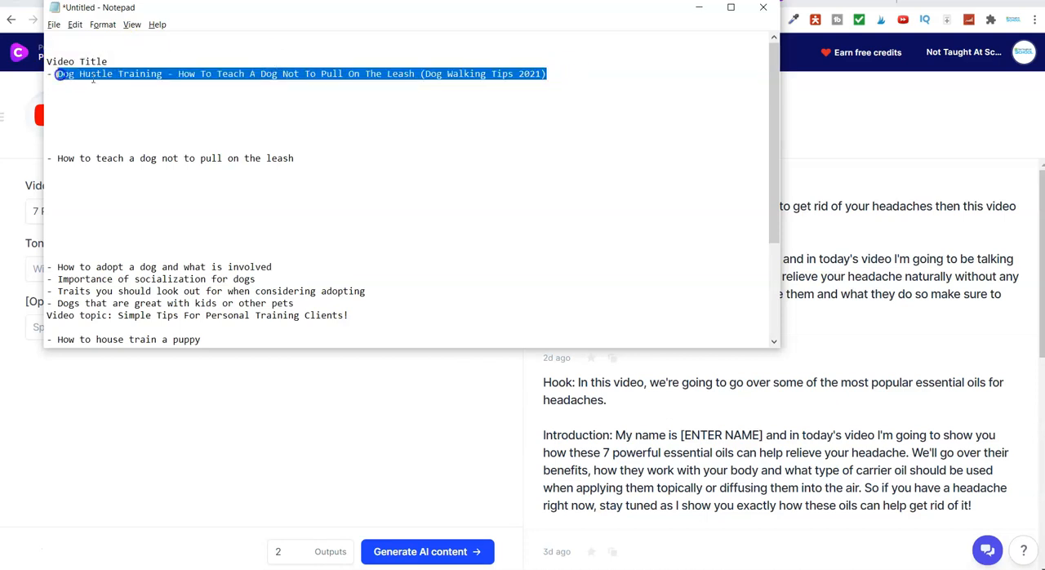
right_click(93, 79)
left_click(124, 114)
key("alt+Tab")
left_click(126, 216)
key("ctrl+a")
key("ctrl+v")
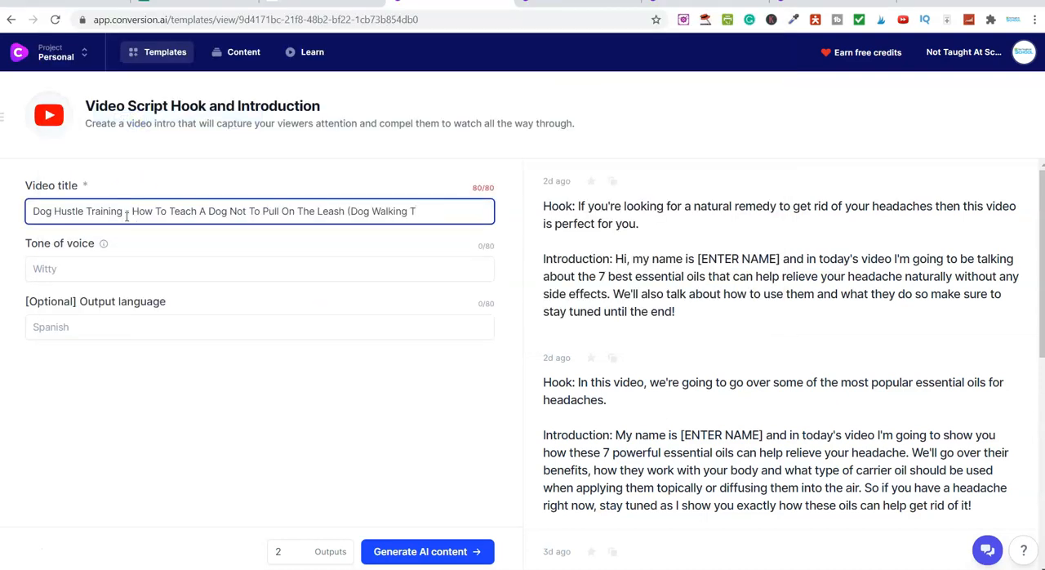
Set the tone of voice to "Excited", copied from the review article's example tones, and generate the hook and introduction
left_click(80, 265)
left_click(352, 3)
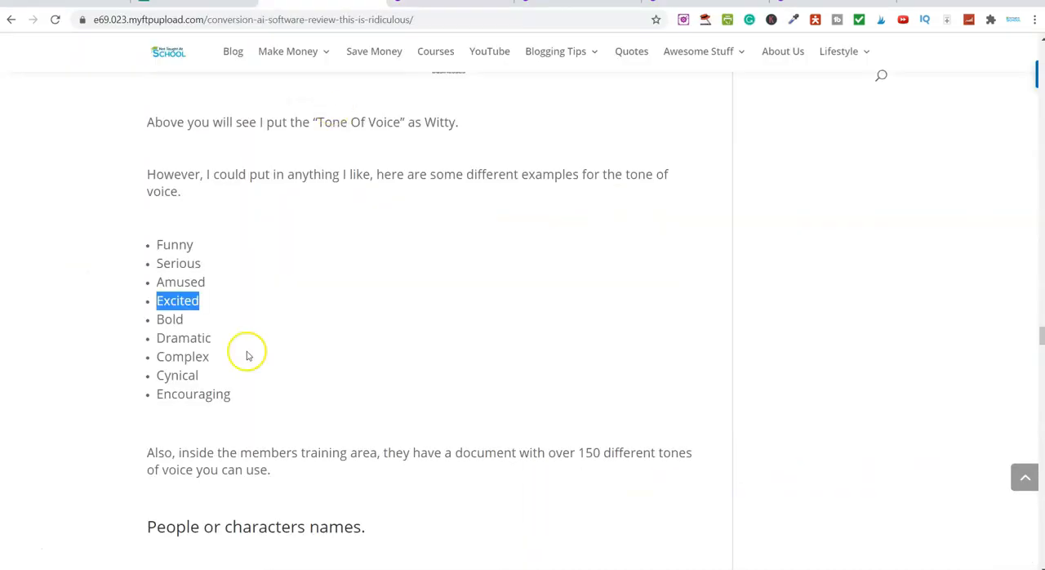
right_click(181, 300)
left_click(212, 311)
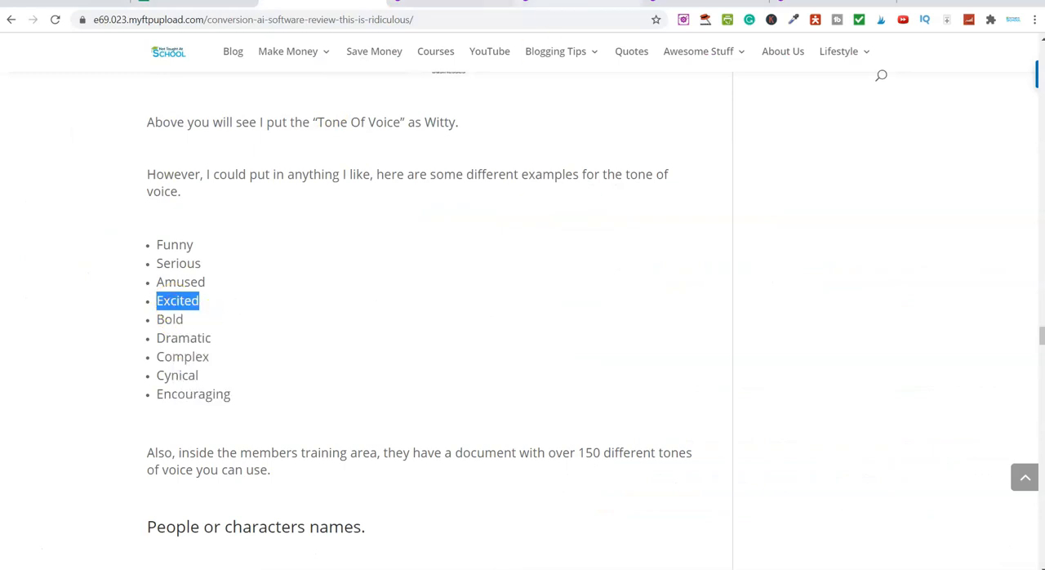
left_click(437, 3)
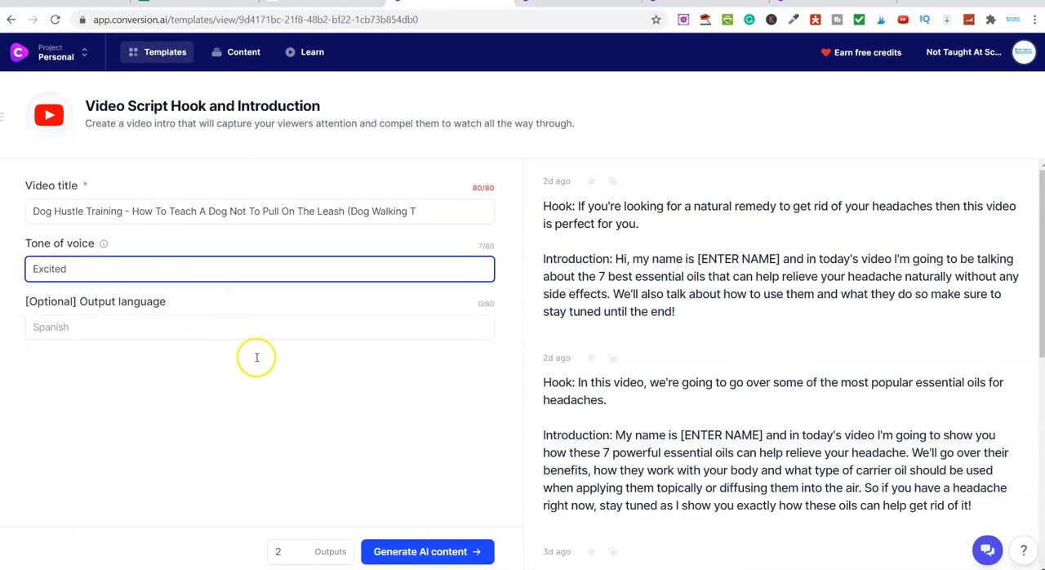
left_click(397, 559)
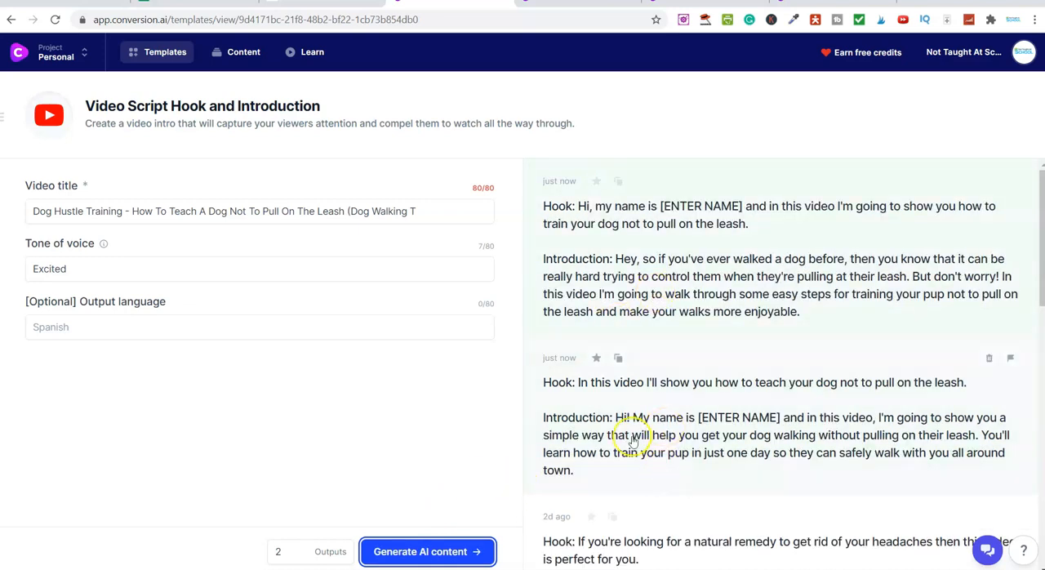
Open the first generated hook and introduction, copy its full text and close the result
left_click(762, 257)
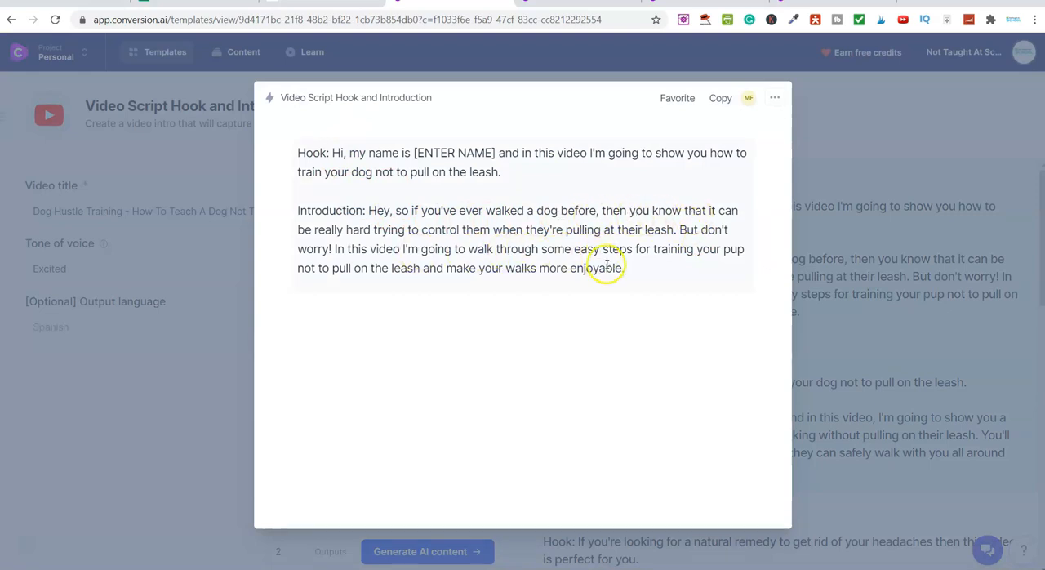
left_click_drag(626, 268, 306, 151)
right_click(297, 152)
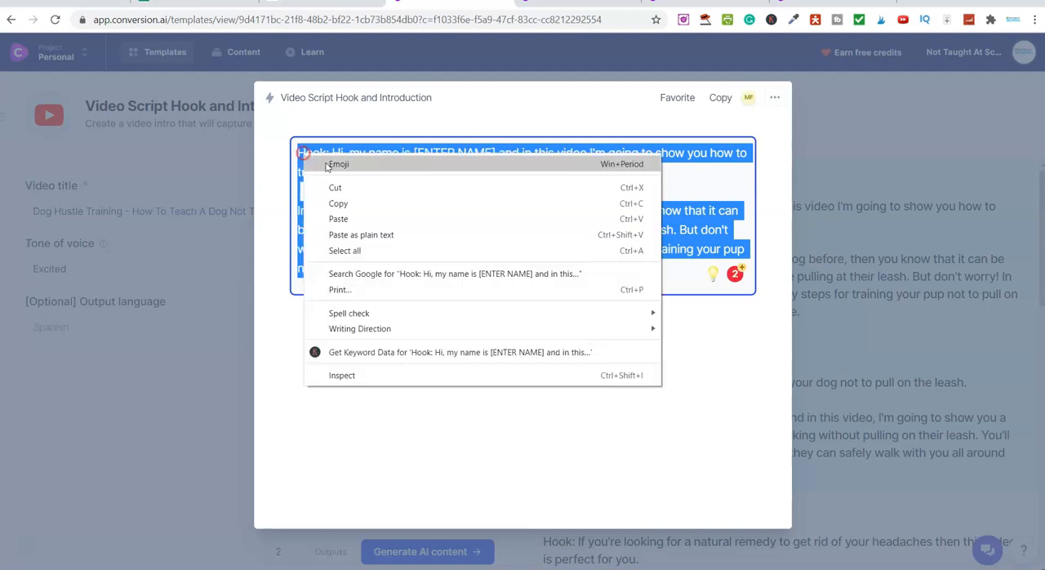
left_click(322, 199)
left_click(872, 116)
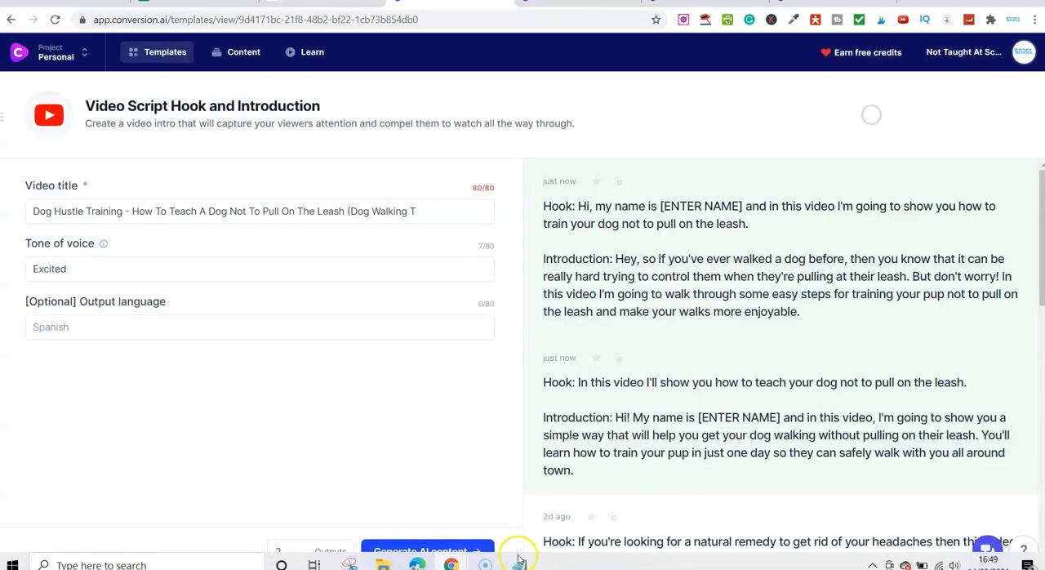
Switch to Notepad and paste the hook and introduction below the "Dog Hustle Training" title
left_click(519, 562)
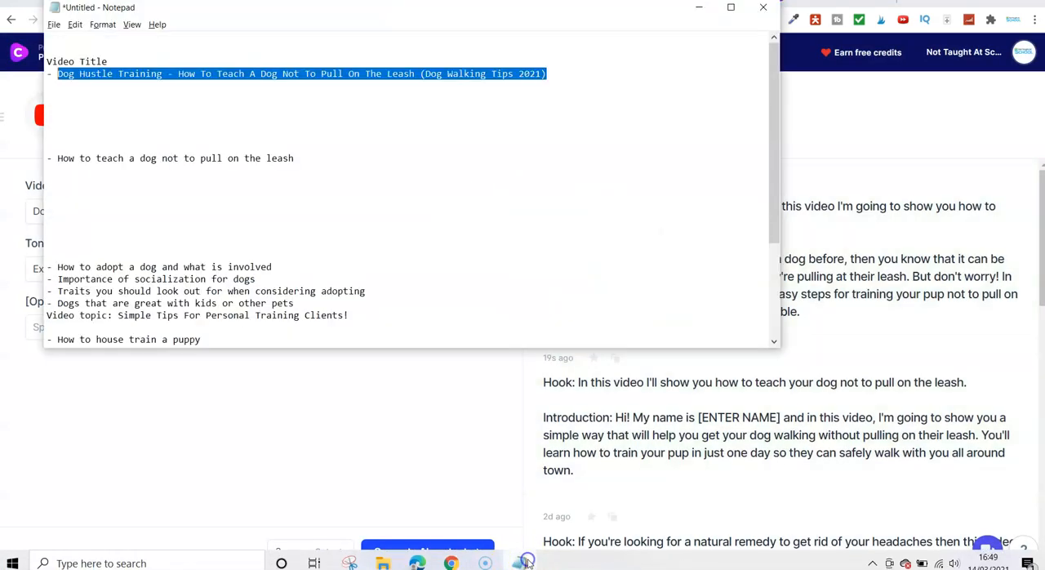
left_click(67, 98)
right_click(64, 98)
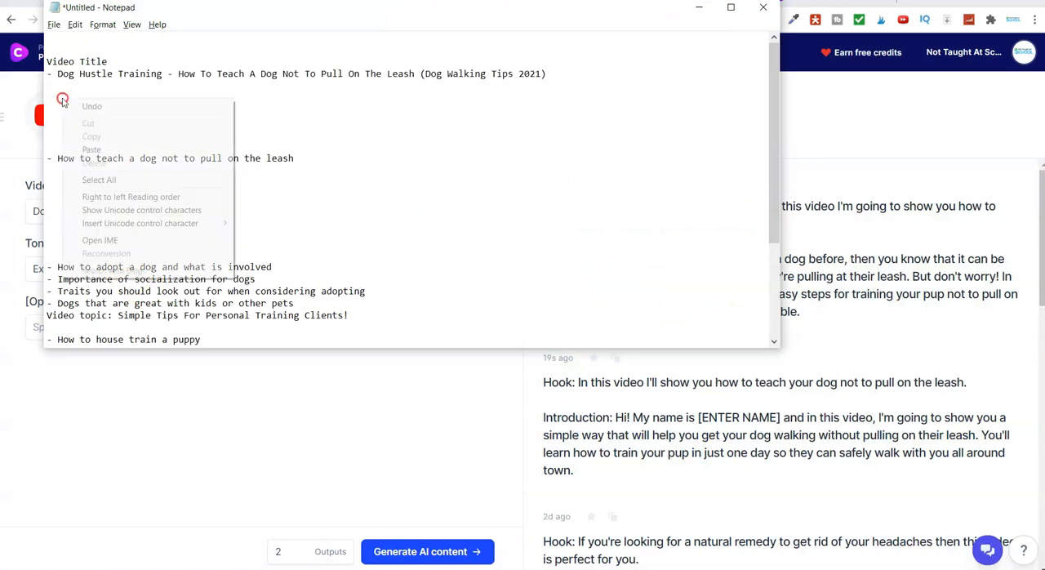
left_click(91, 149)
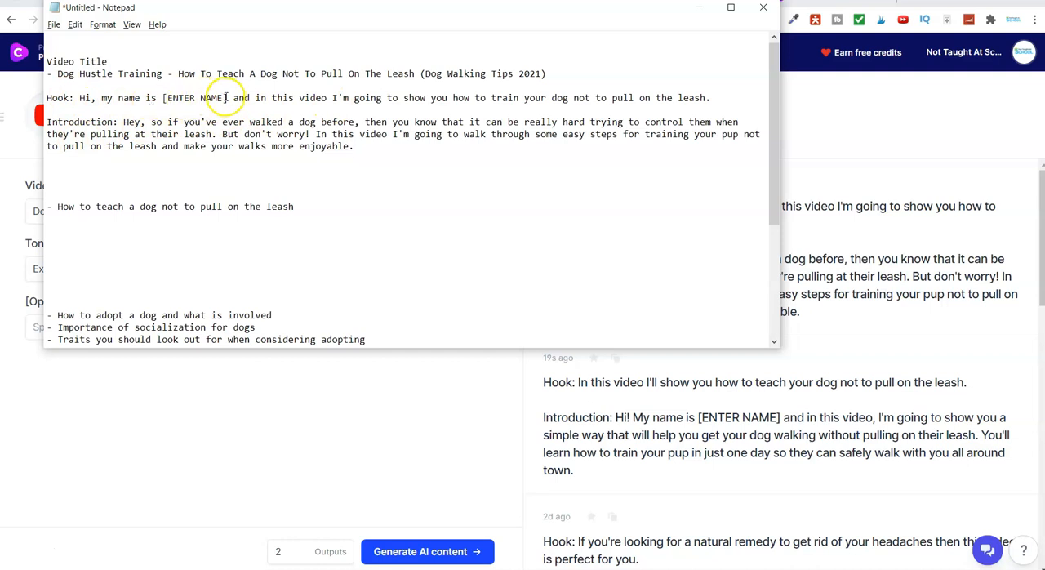
Replace the [ENTER NAME] placeholder in the hook with the presenter's first name and return to the browser
key("Caps_Lock")
type("Mark")
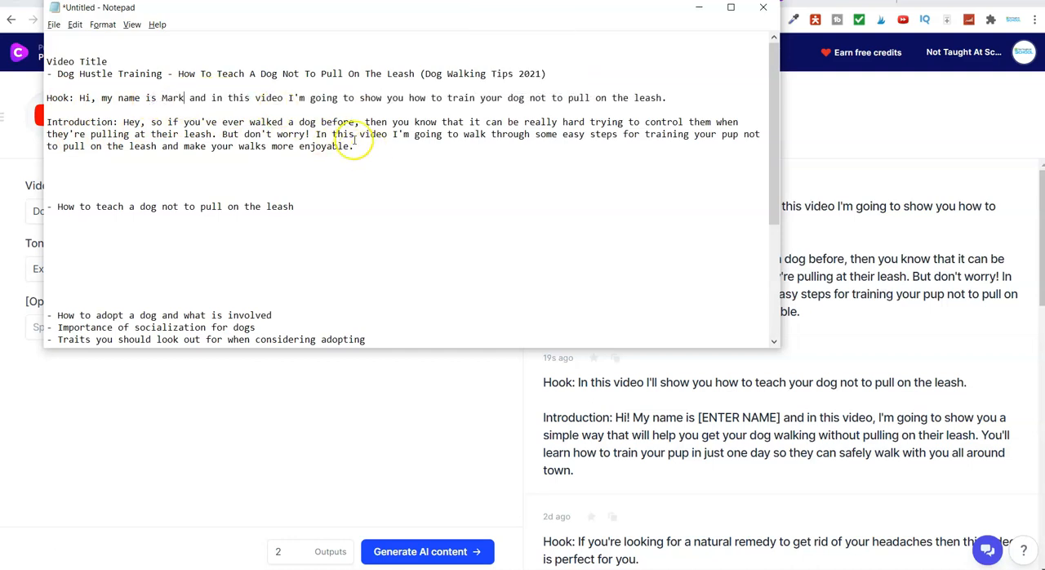
key("alt+Tab")
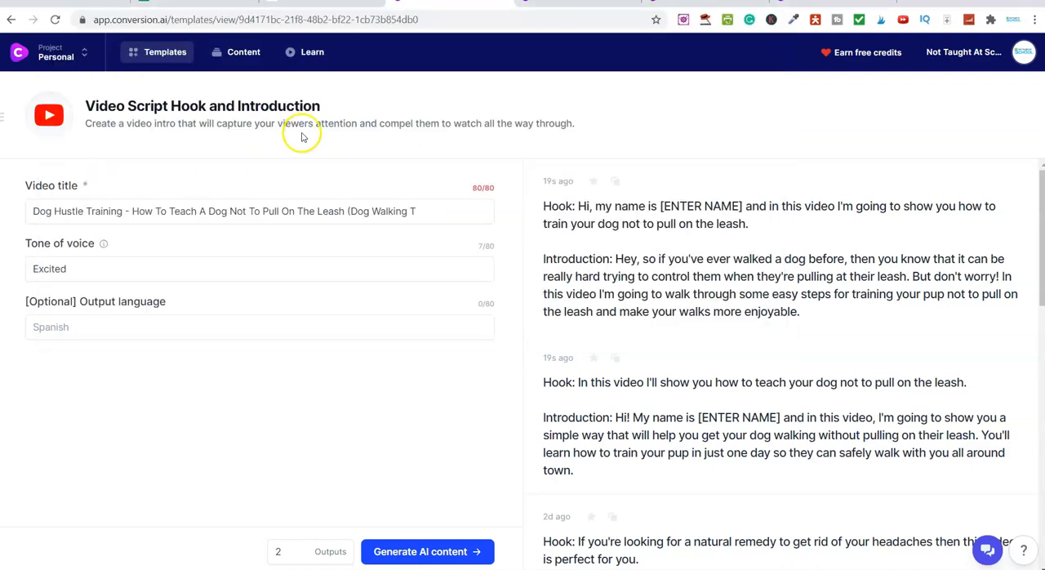
Return to the template library, filter it to Video templates and open the Video Script Outline template
left_click(249, 53)
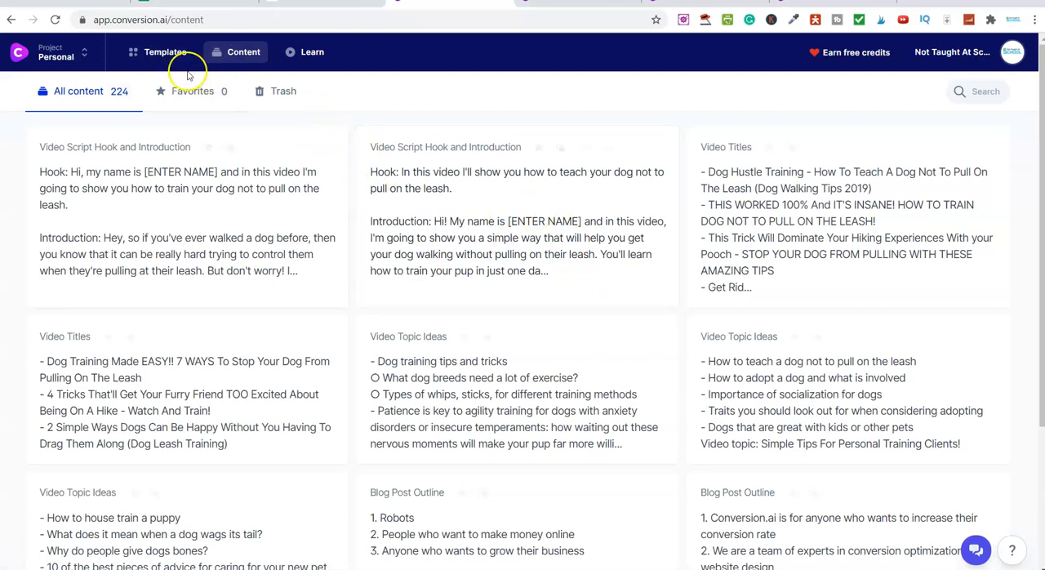
left_click(163, 52)
left_click(531, 374)
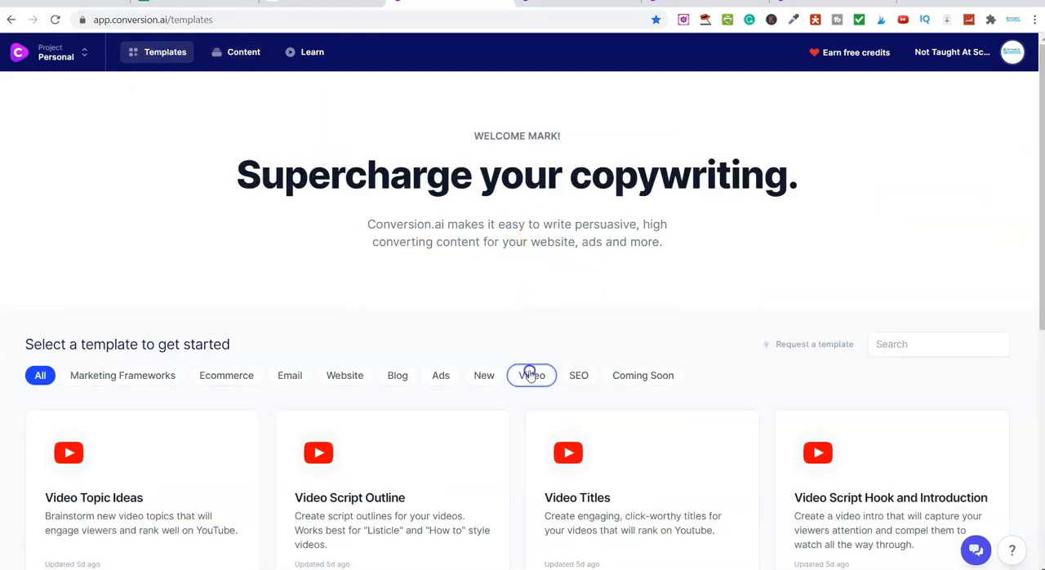
scroll(531, 351, "down", 3)
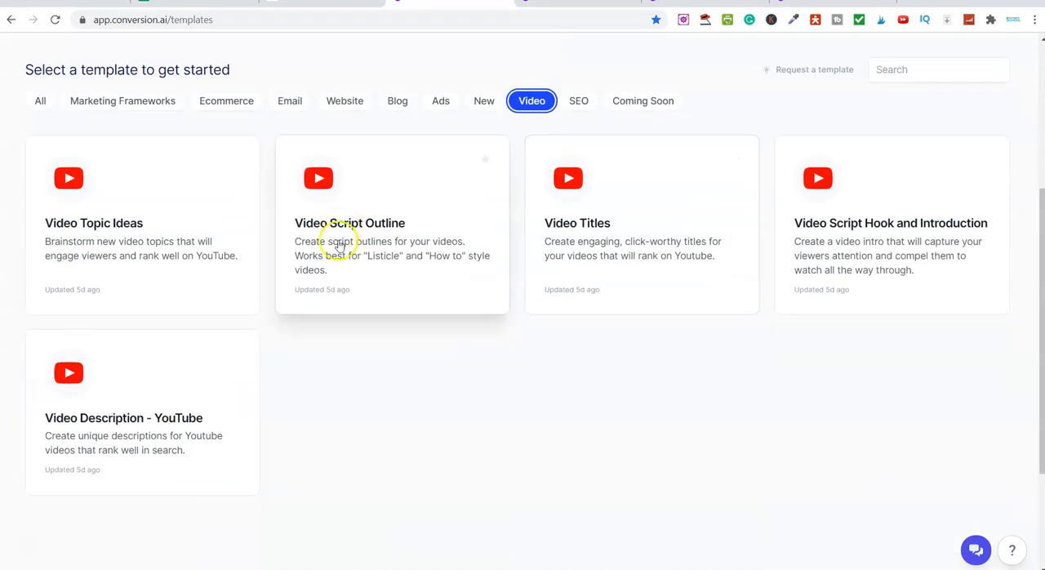
left_click(392, 256)
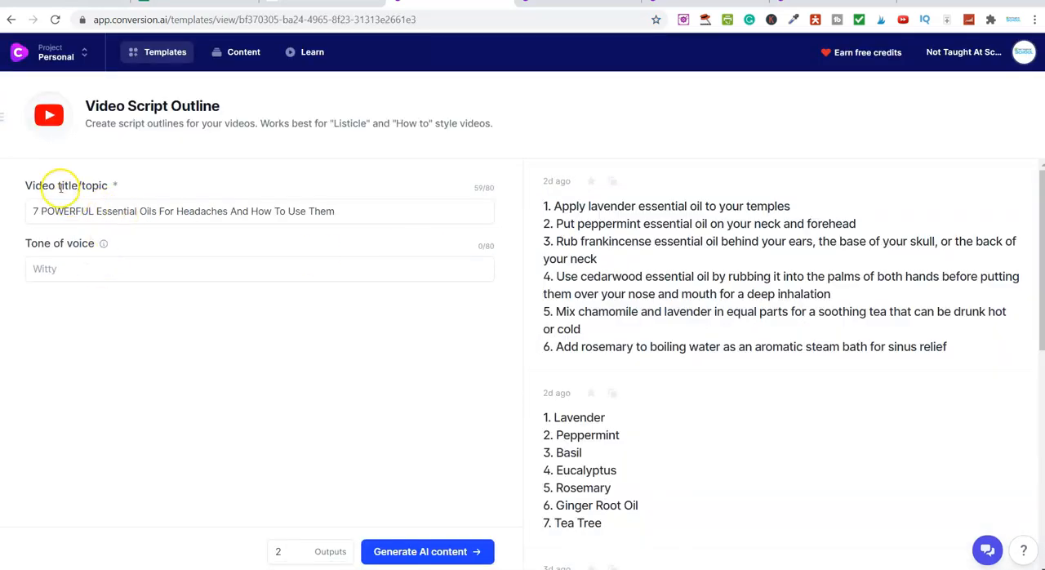
Switch to Notepad and copy the "Dog Hustle Training - How To Teach A Dog Not To Pull On The Leash (Dog Walking Tips 2021)" title
left_click(107, 217)
key("alt+Tab")
key("alt+Tab")
key("alt+Tab")
key("alt+Tab")
key("alt+Tab")
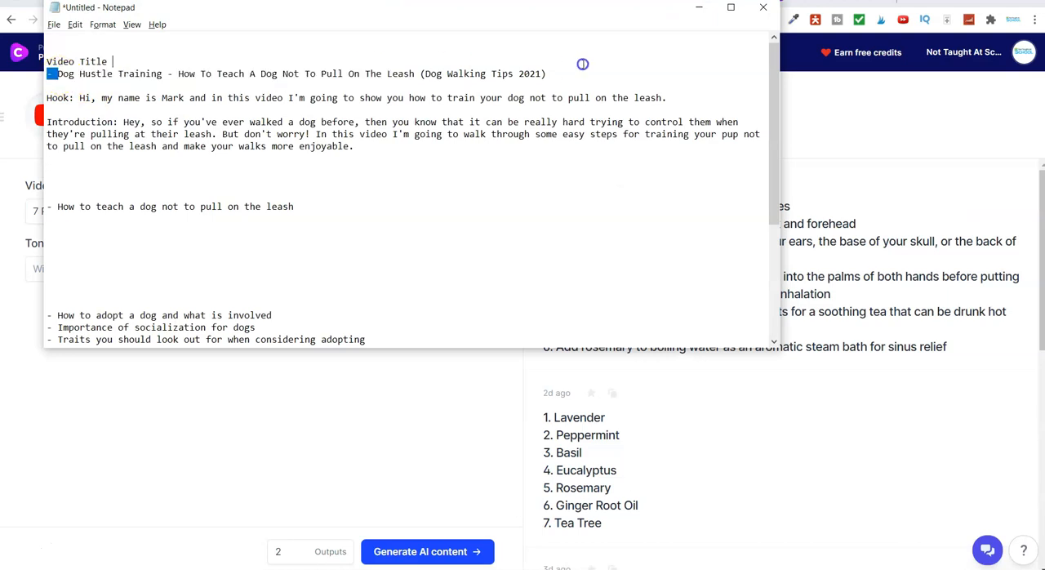
left_click(561, 70, "shift")
right_click(503, 74)
left_click(535, 104)
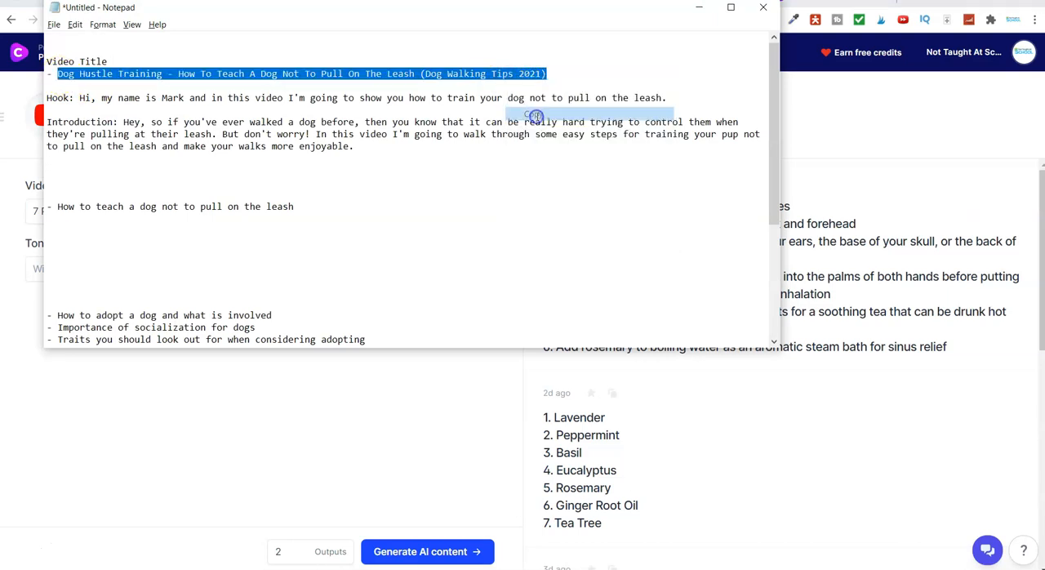
Replace the video title/topic in the Video Script Outline template with the copied dog training title and generate the outlines
key("alt+Tab")
triple_click(160, 213)
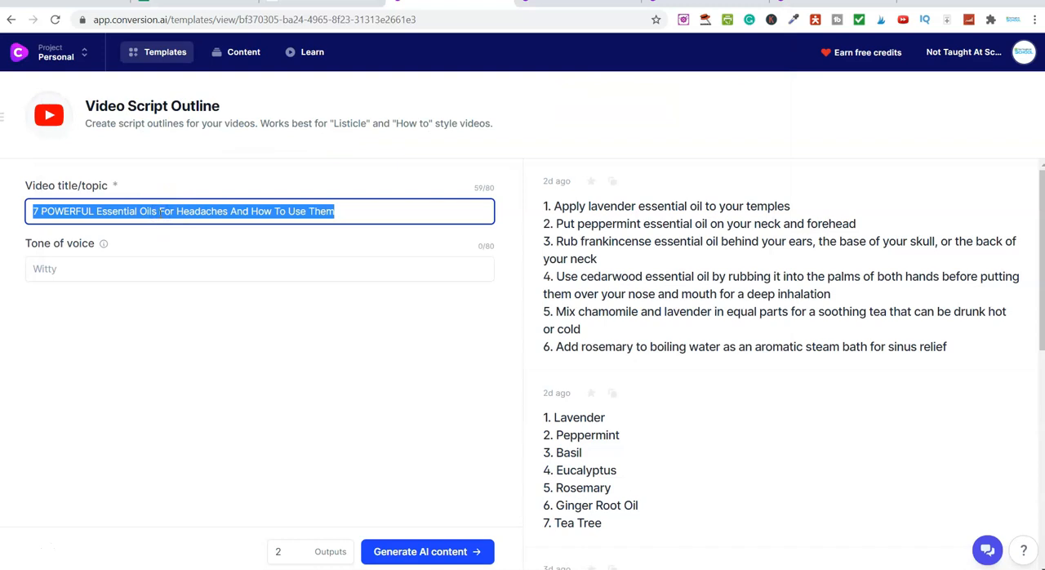
key("ctrl+v")
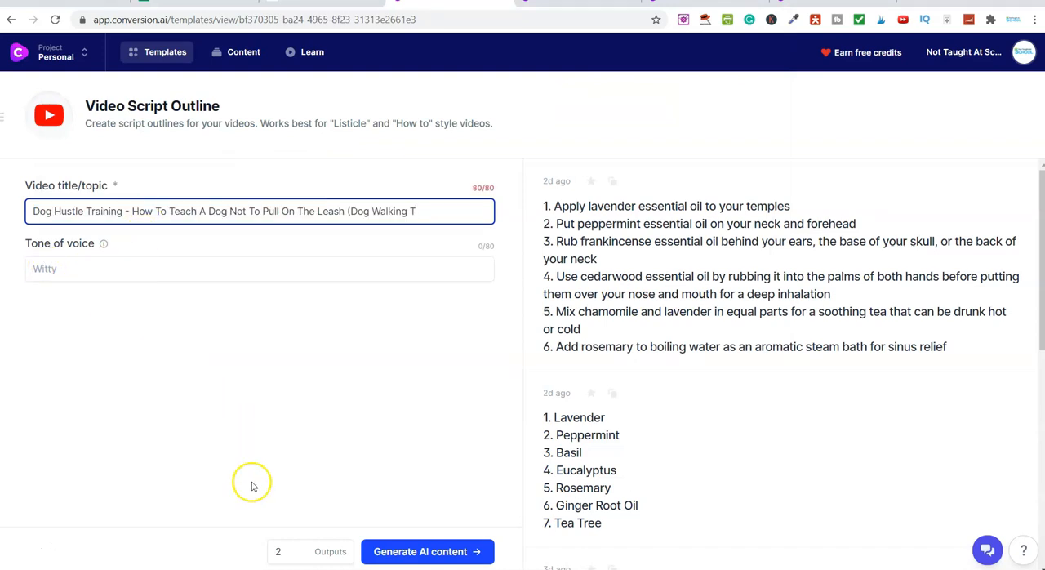
left_click(415, 552)
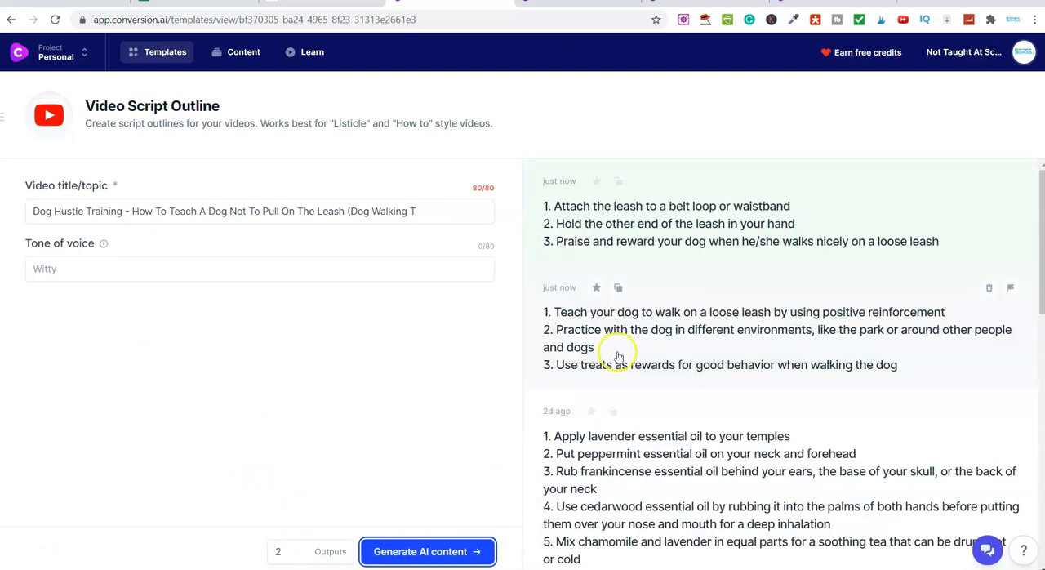
Copy the first generated outline, starting "Attach the leash to a belt loop", and paste it into Notepad below the introduction
left_click(692, 206)
left_click_drag(295, 152, 618, 190)
right_click(604, 188)
left_click(642, 236)
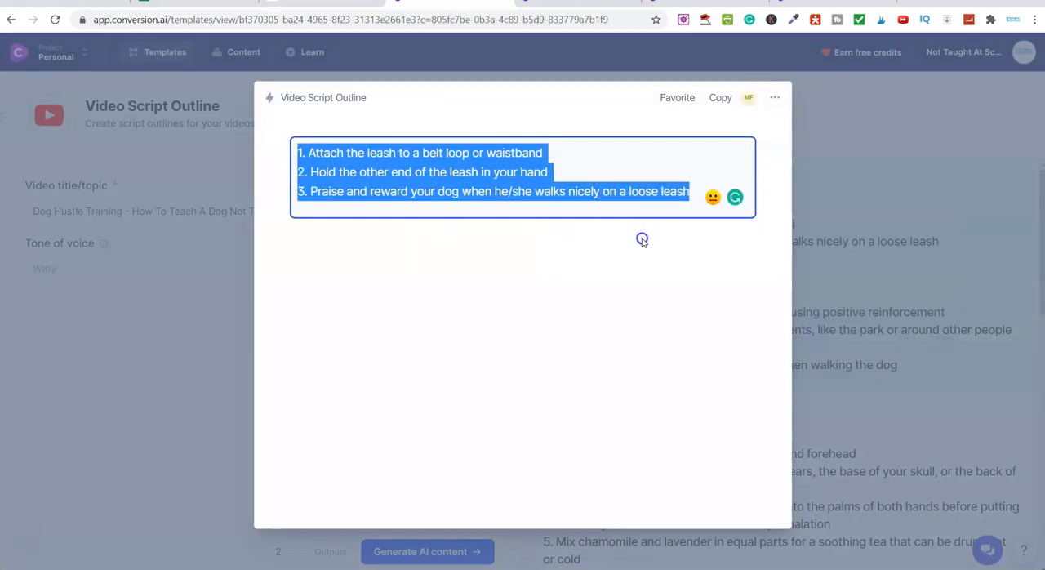
key("alt+Tab")
left_click(90, 168)
right_click(88, 169)
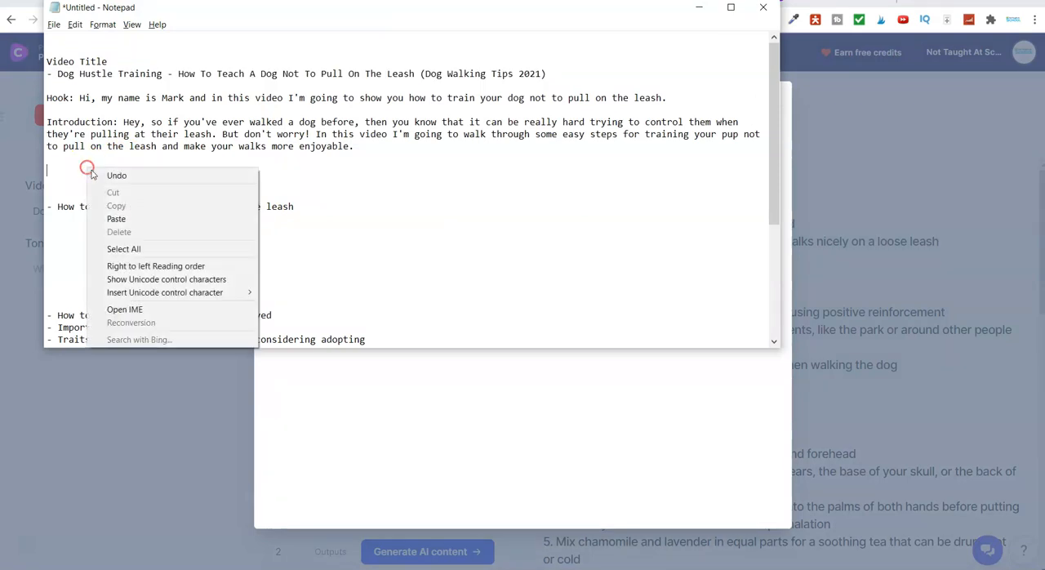
left_click(145, 219)
Return to the browser, close the first outline, open the second generated one and copy its full text
key("alt+Tab")
left_click(832, 182)
left_click(618, 293)
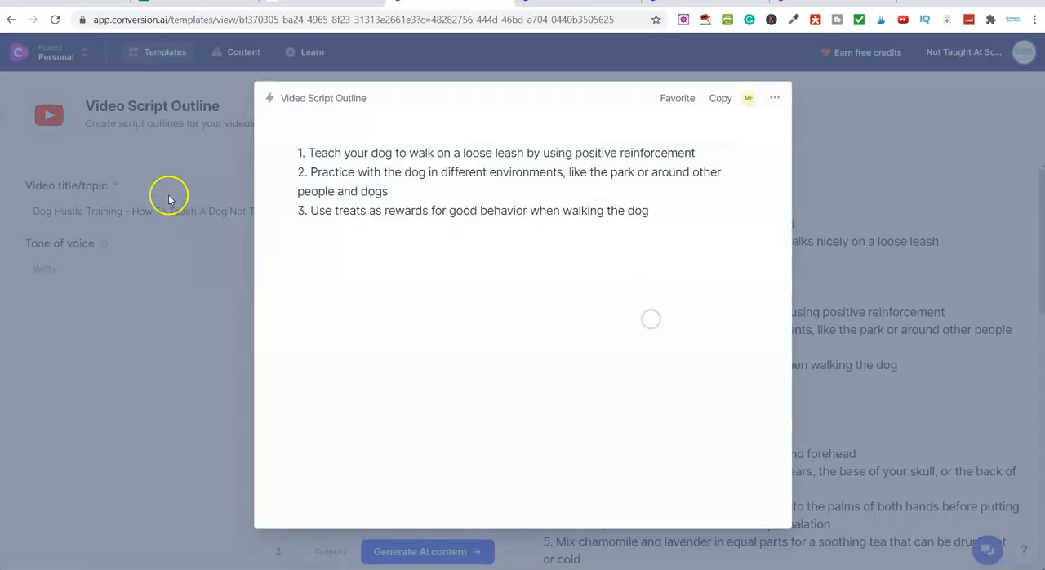
left_click_drag(297, 153, 664, 222)
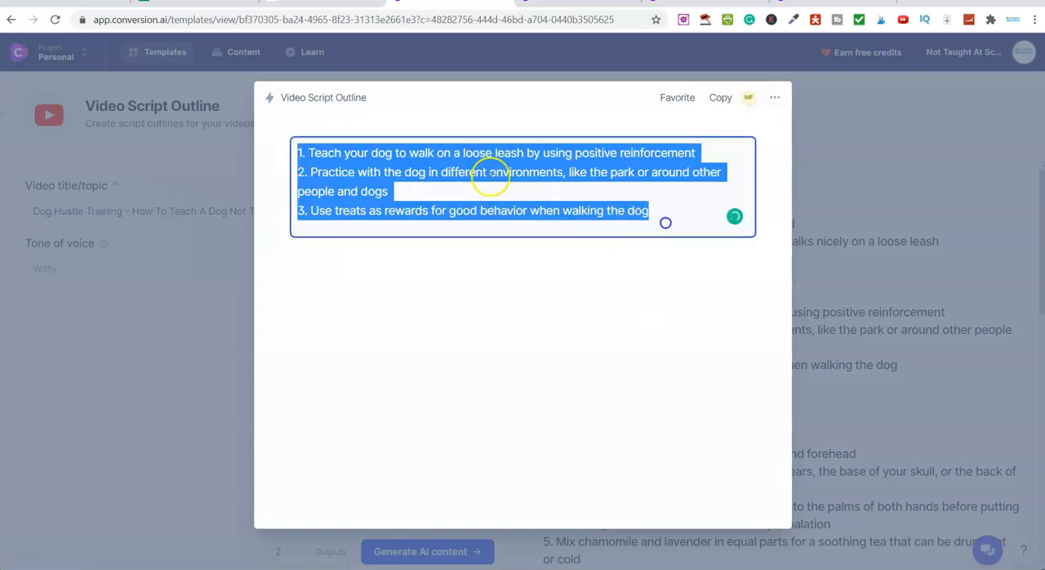
right_click(482, 168)
left_click(532, 219)
Paste the second outline into Notepad below the first one and add two line breaks after it
key("alt+Tab")
left_click(73, 208)
key("ctrl+v")
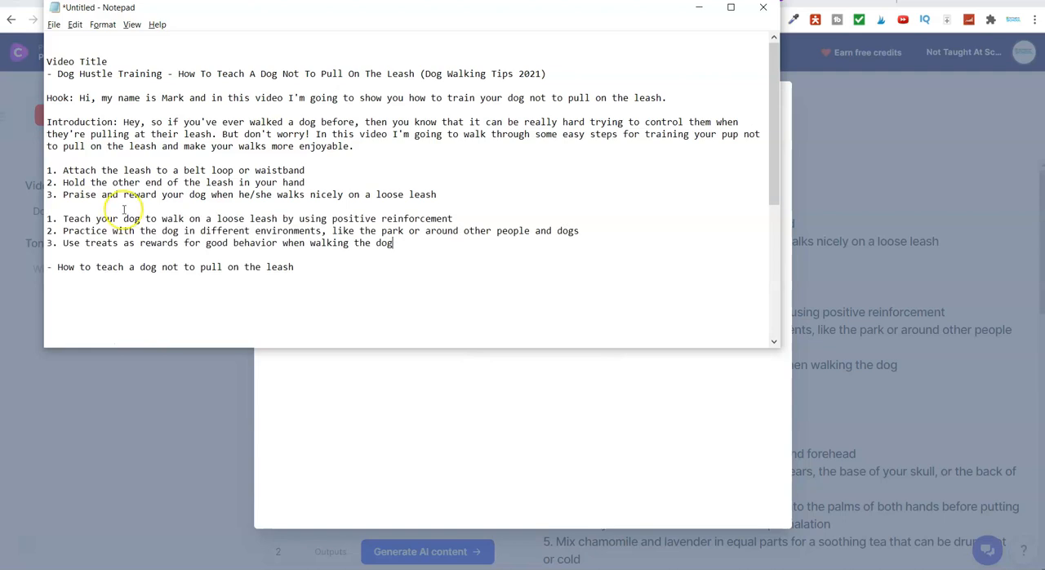
key("Return")
key("Return")
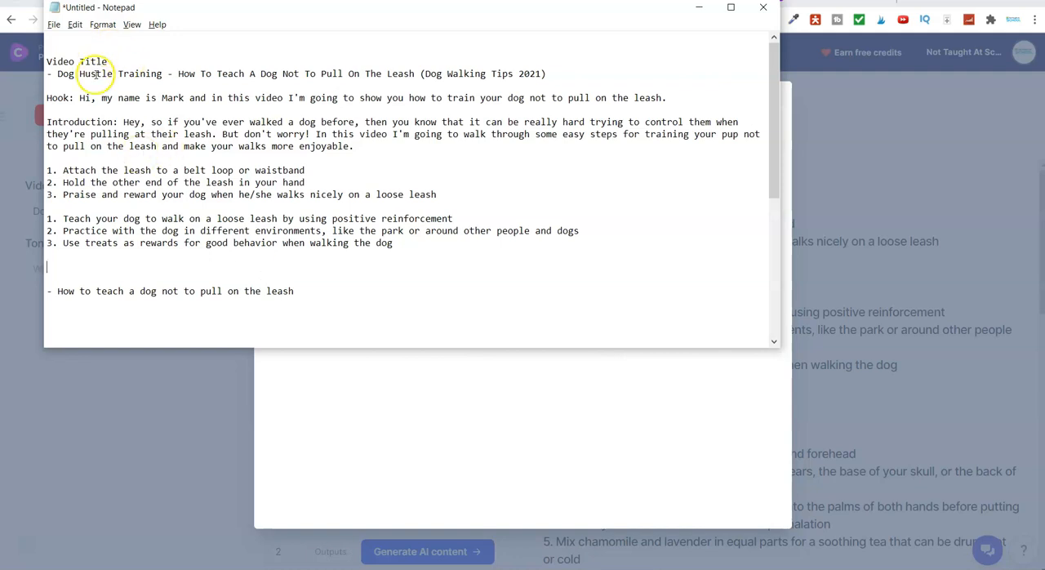
Return to the browser, close the outline result and open the Video Description - YouTube template from the Video category
left_click(109, 108)
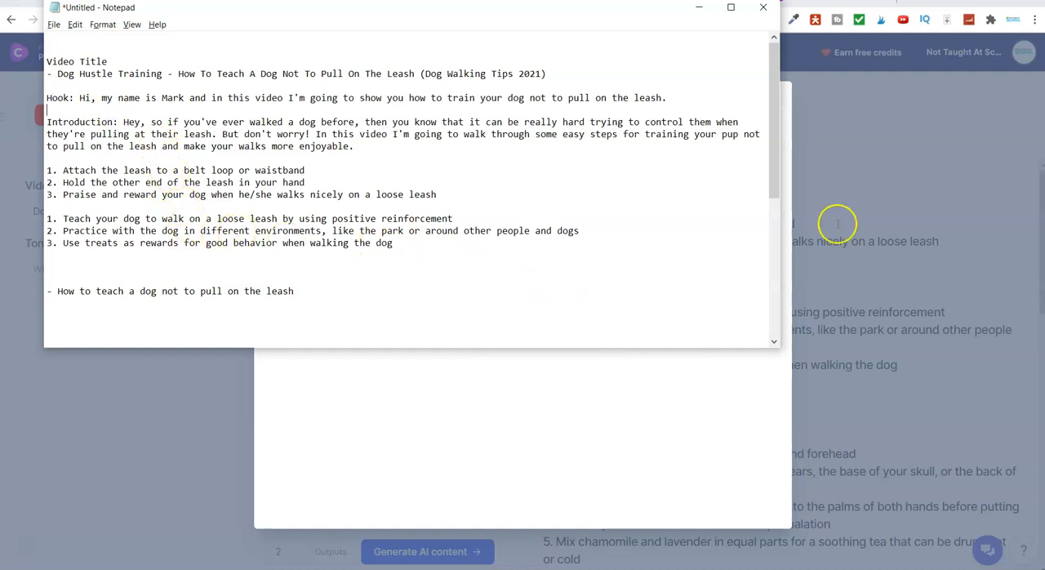
left_click(916, 211)
left_click(954, 204)
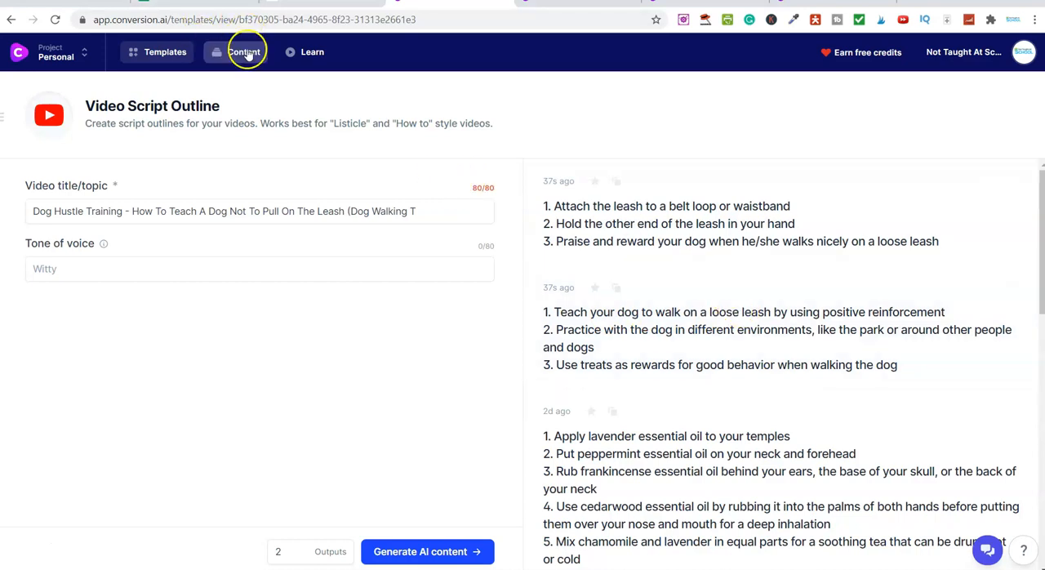
left_click(161, 52)
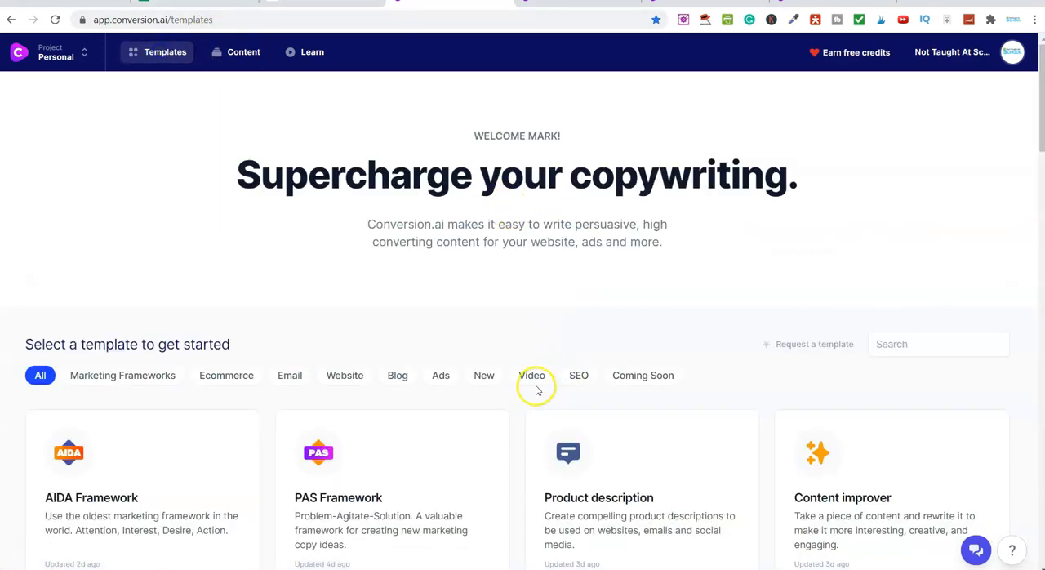
left_click(532, 374)
scroll(527, 373, "down", 3)
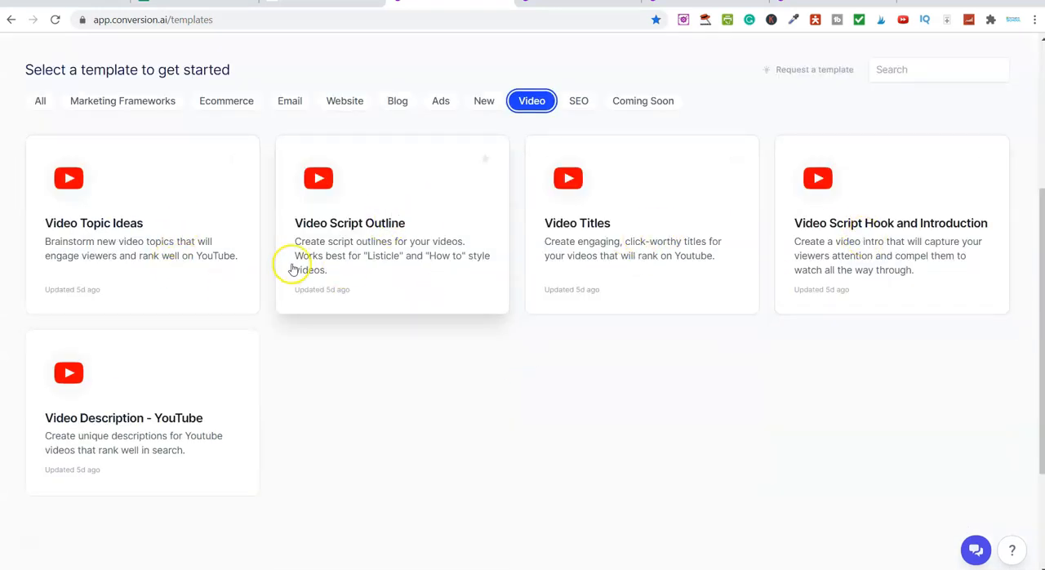
left_click(139, 451)
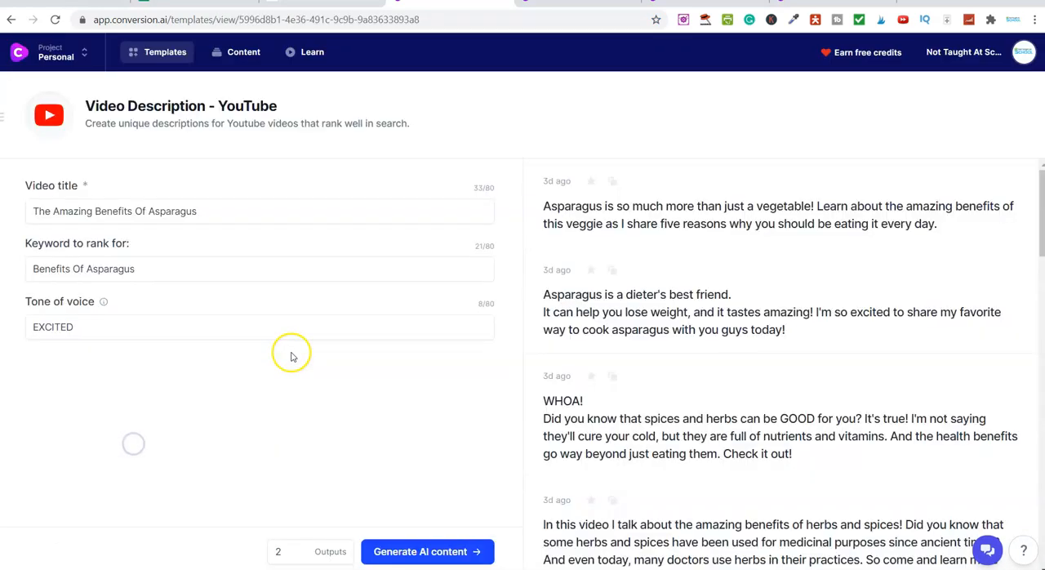
Copy the "Dog Hustle Training" title from Notepad again and use it to replace the video title in the description template
left_click(75, 209)
key("ctrl+a")
key("ctrl+v")
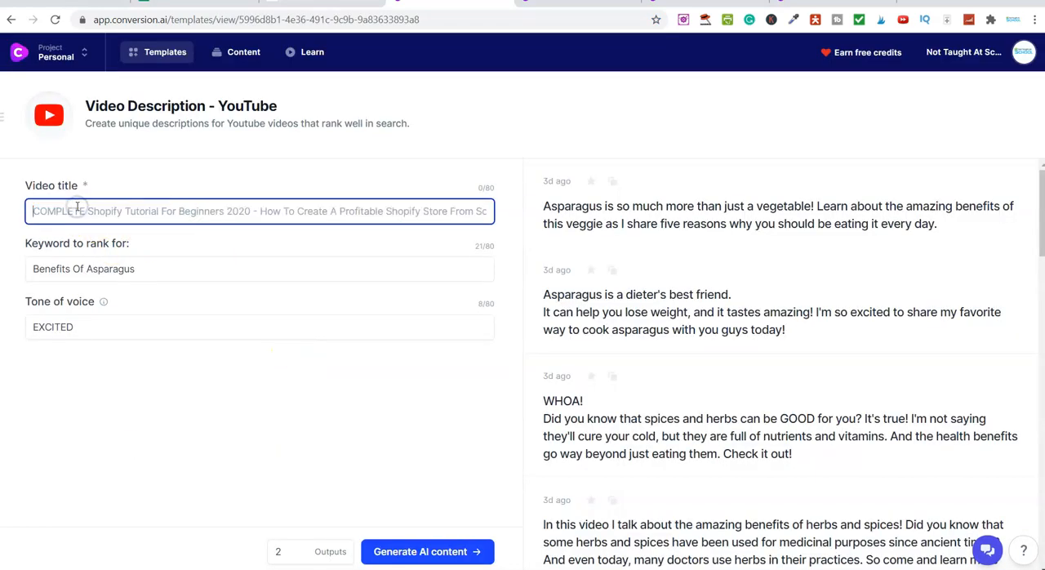
key("alt+Tab")
left_click_drag(59, 75, 542, 74)
right_click(541, 73)
left_click(571, 112)
key("alt+Tab")
key("ctrl+a")
key("ctrl+v")
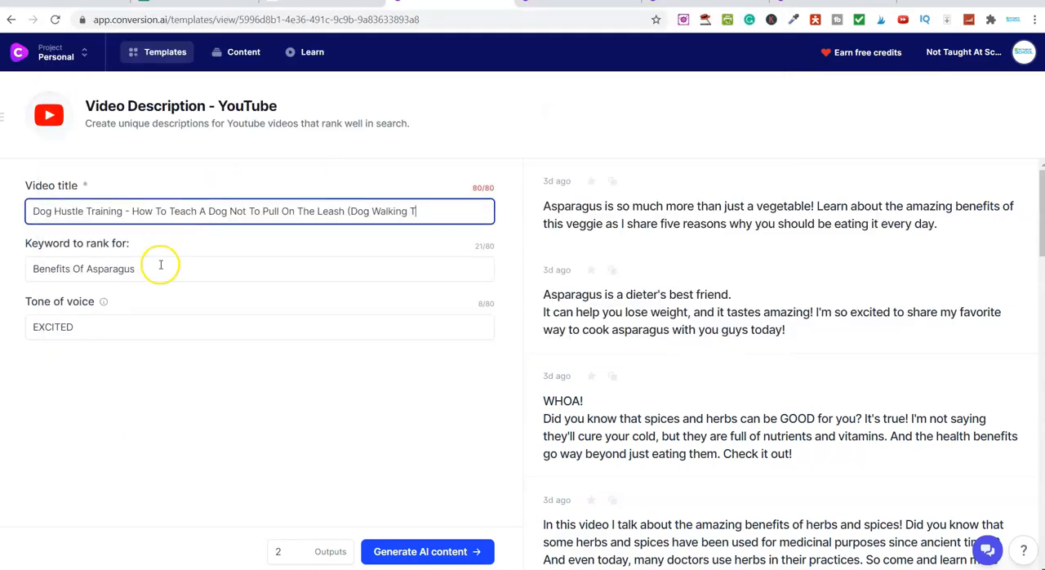
Set the keyword to rank for to "How To Train A dog"
triple_click(159, 262)
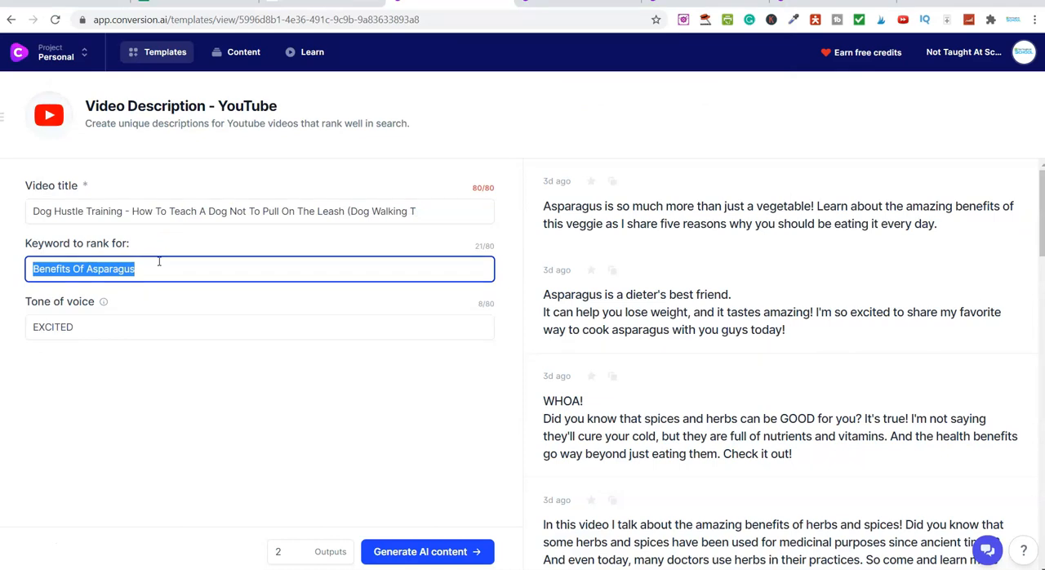
key("Caps_Lock")
type("H")
key("Caps_Lock")
type("opw")
key("BackSpace")
key("BackSpace")
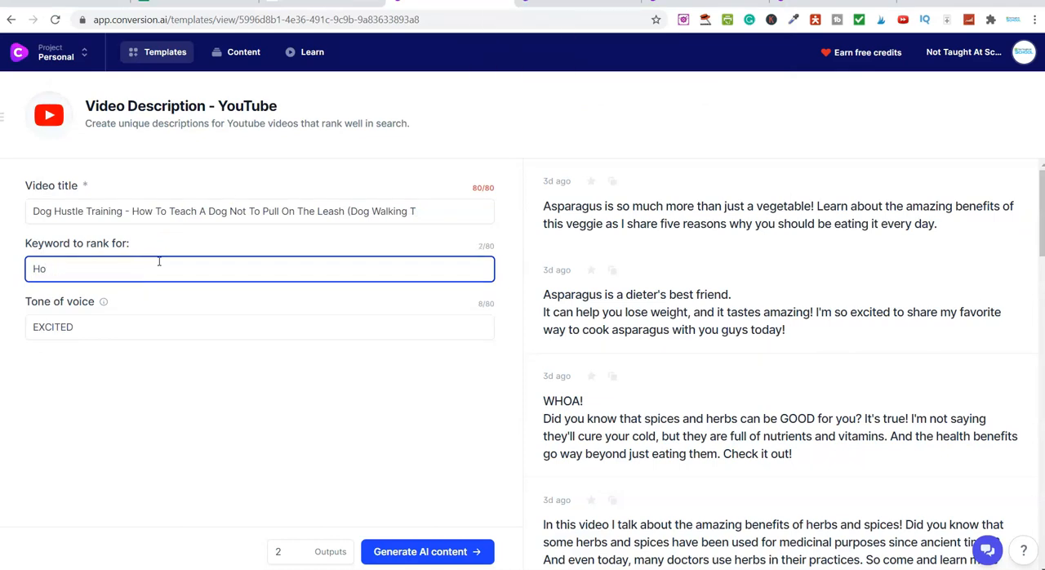
type("w To")
key("Caps_Lock")
type("T")
key("Caps_Lock")
type("rain")
key("Caps_Lock")
type("A")
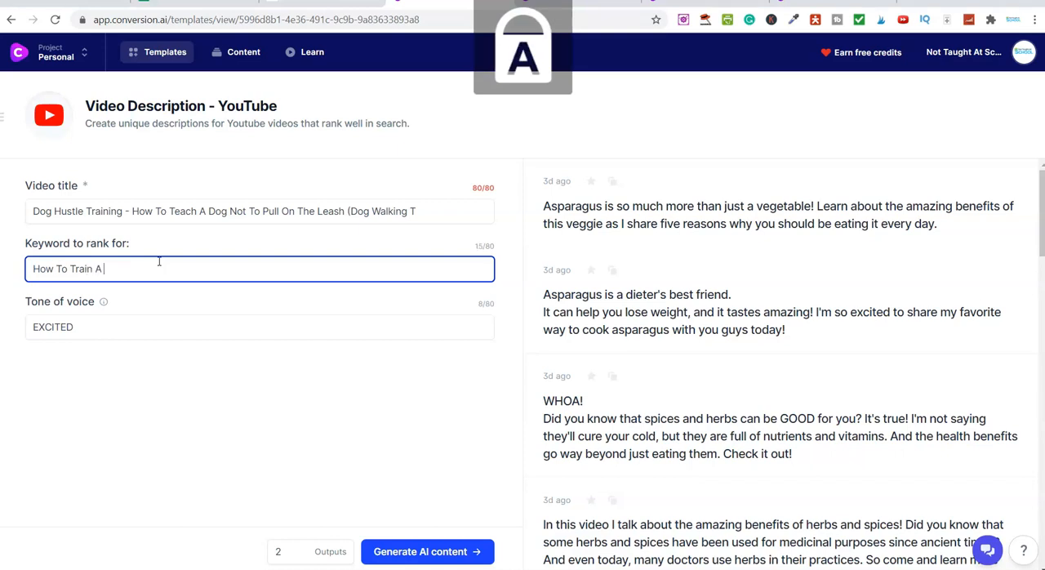
key("Caps_Lock")
type("dog")
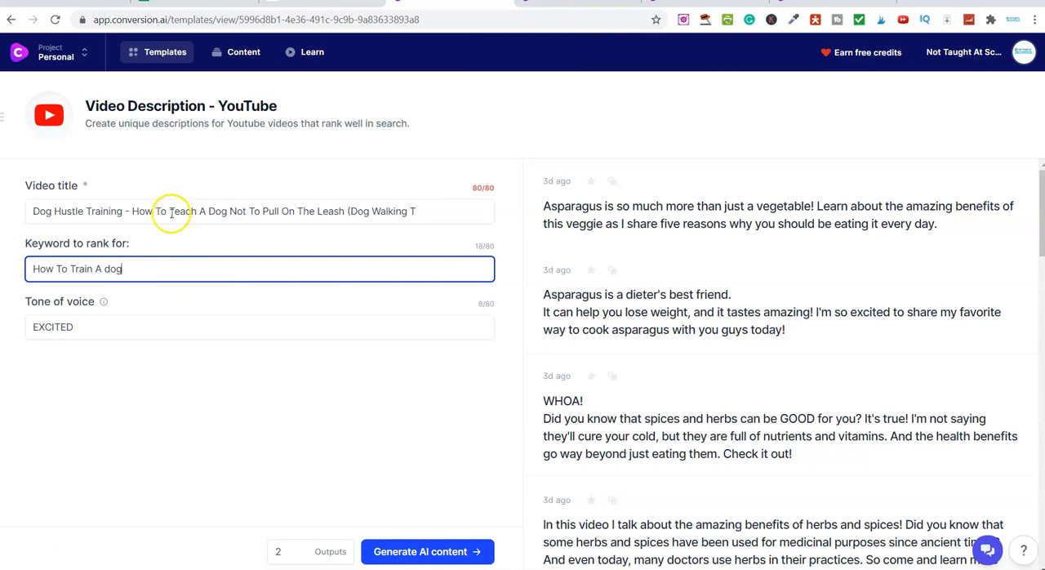
Replace the keyword with "How To Teach A Dog Not To Pull On The Leash", copied from the video title, and generate the descriptions
left_click_drag(132, 211, 313, 214)
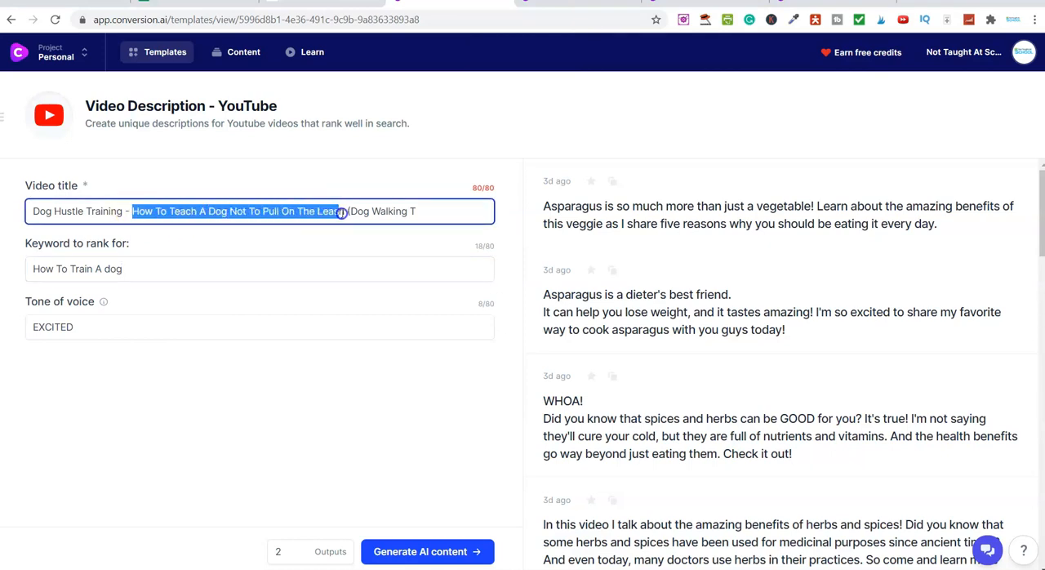
right_click(346, 212)
left_click(371, 260)
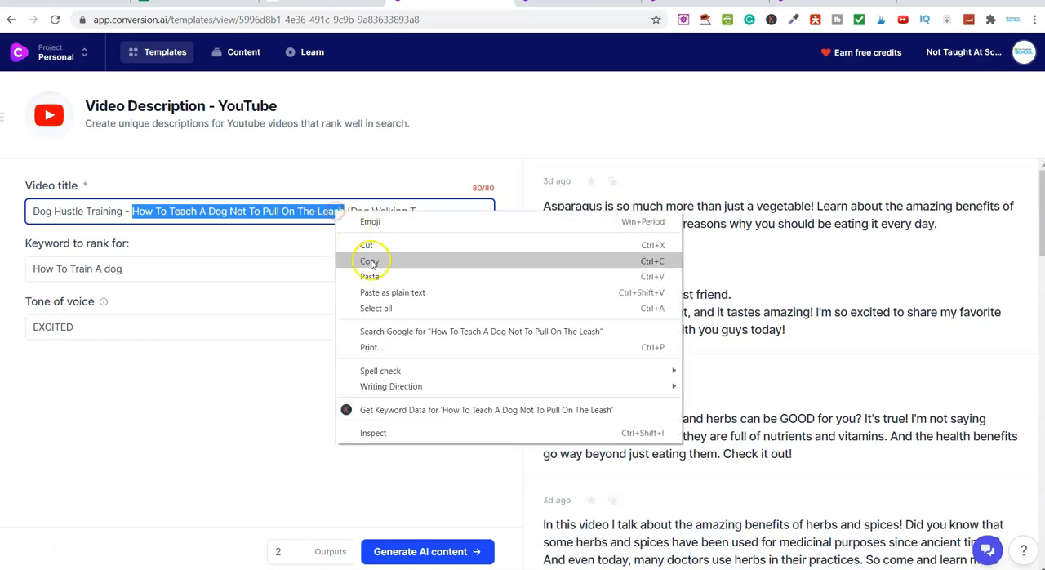
double_click(158, 275)
key("ctrl+a")
key("ctrl+v")
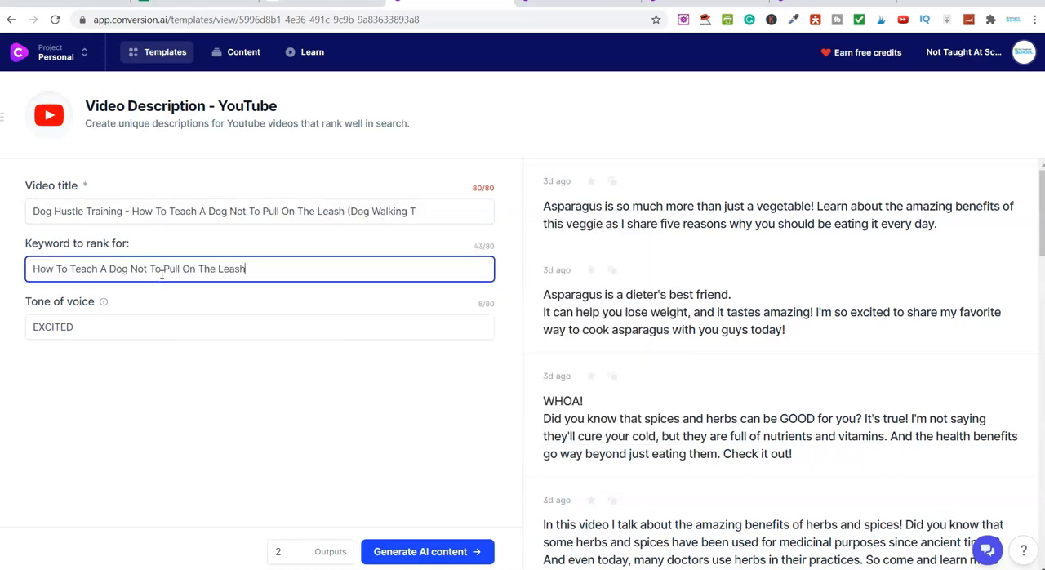
left_click(413, 548)
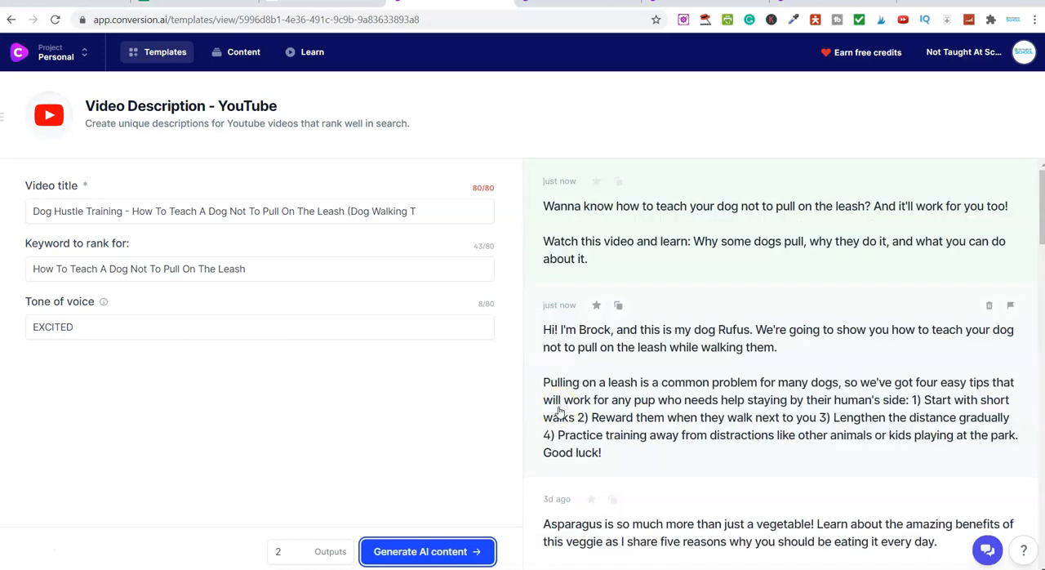
Open the second generated description and copy its paragraph from "Pulling on a leash" through "playing at the park."
left_click_drag(222, 122, 350, 125)
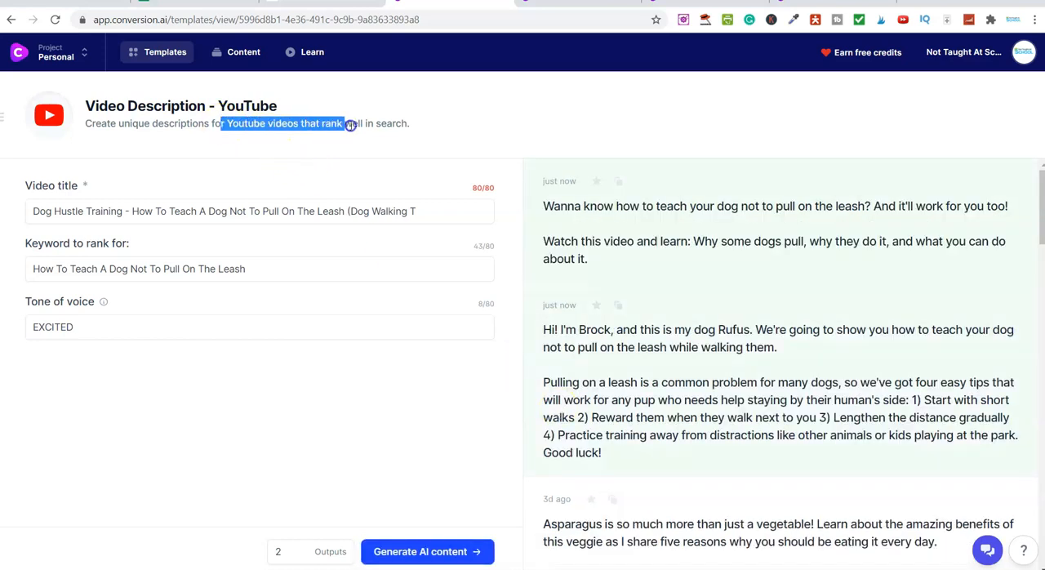
left_click(419, 133)
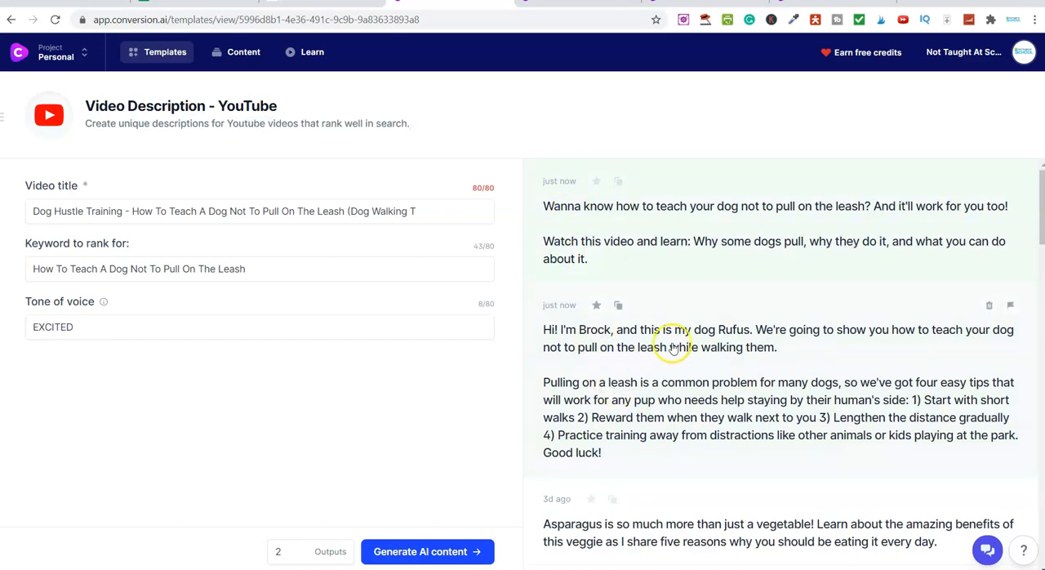
scroll(675, 351, "down", 2)
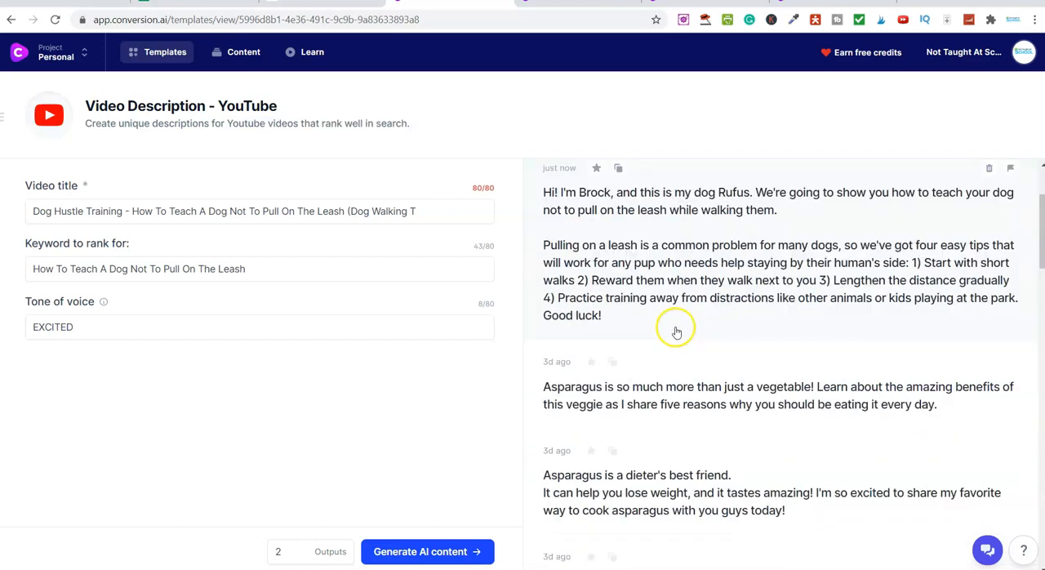
left_click(626, 265)
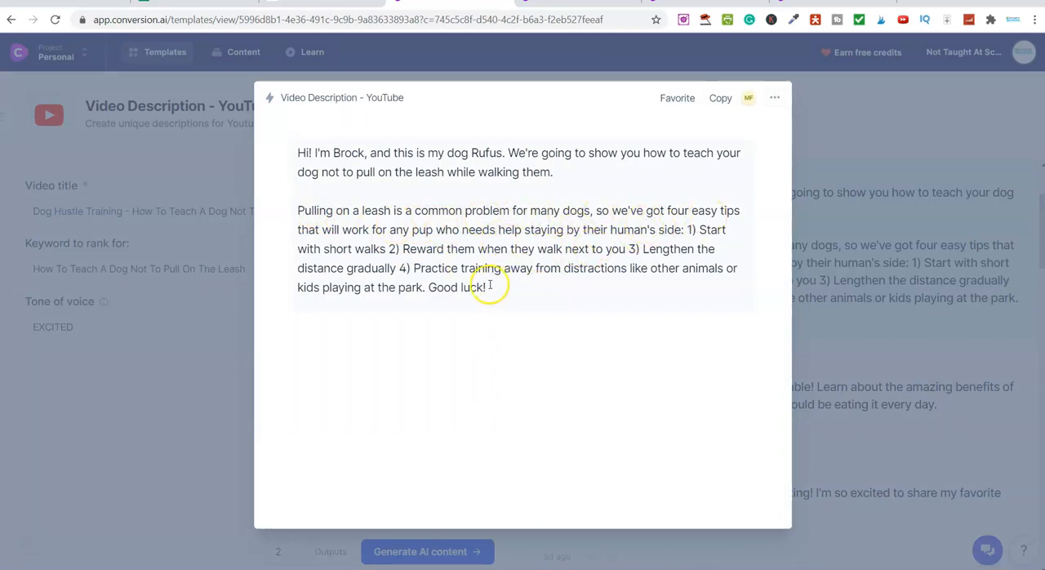
mouse_move(425, 287)
left_mouse_down()
mouse_move(299, 210)
mouse_move(362, 261)
mouse_move(421, 287)
left_mouse_up()
right_click(302, 210)
left_click(302, 210)
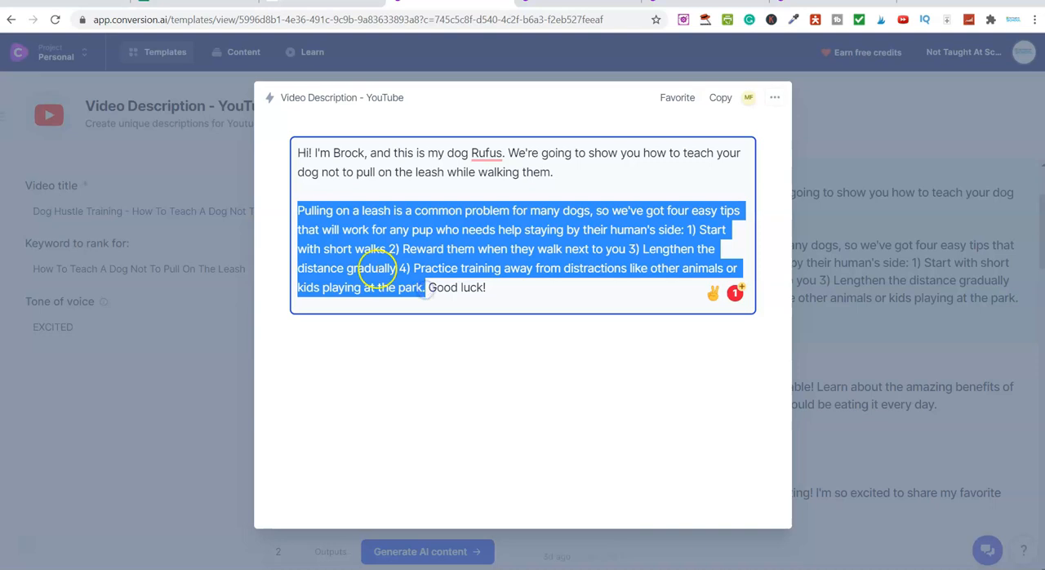
right_click(380, 267)
left_click(434, 325)
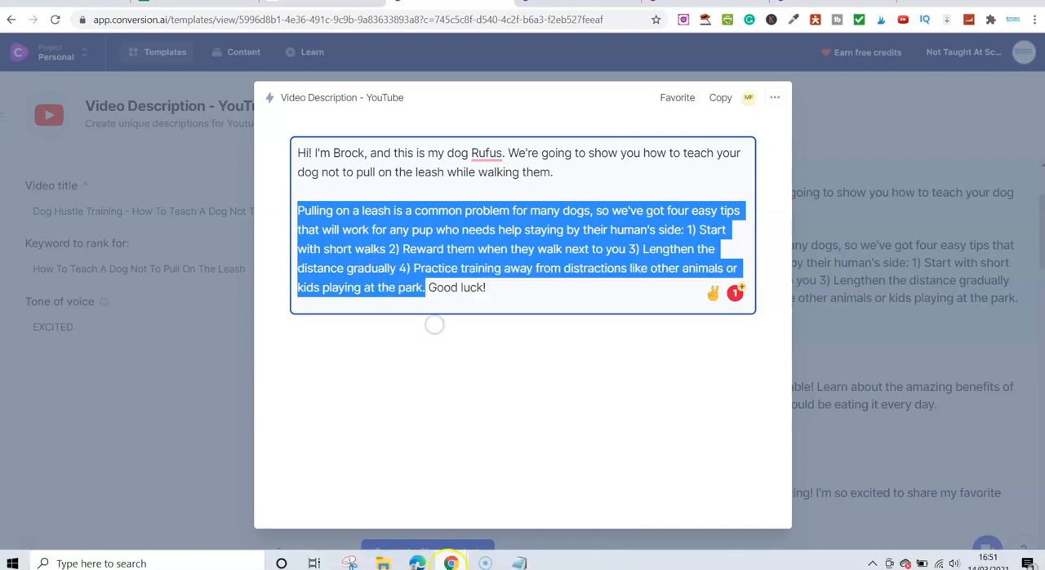
Switch to Notepad and paste the copied paragraph as a new paragraph below the Introduction
left_click(519, 563)
left_click(153, 141)
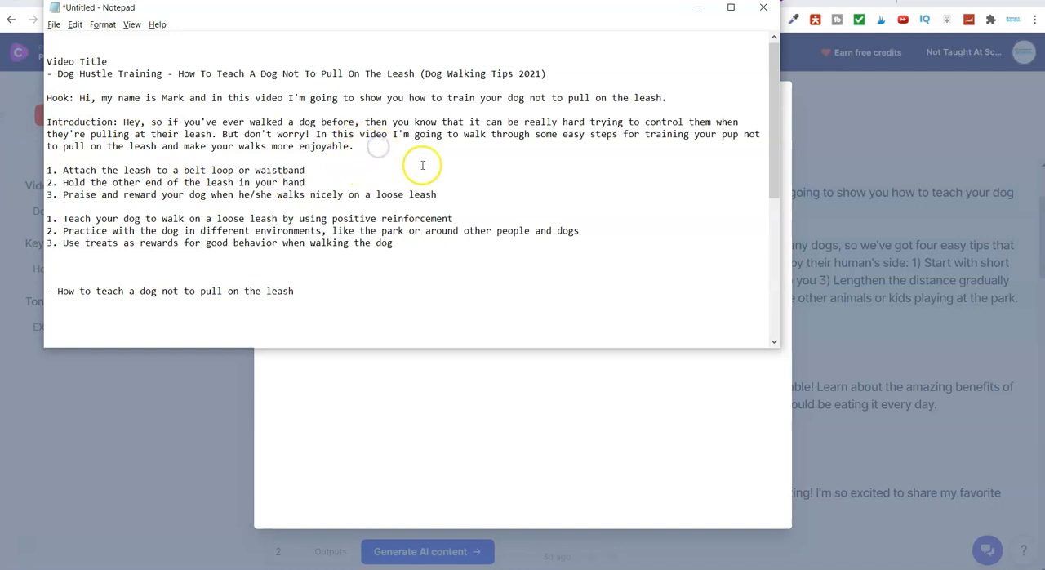
key("Return")
key("Return")
key("ctrl+v")
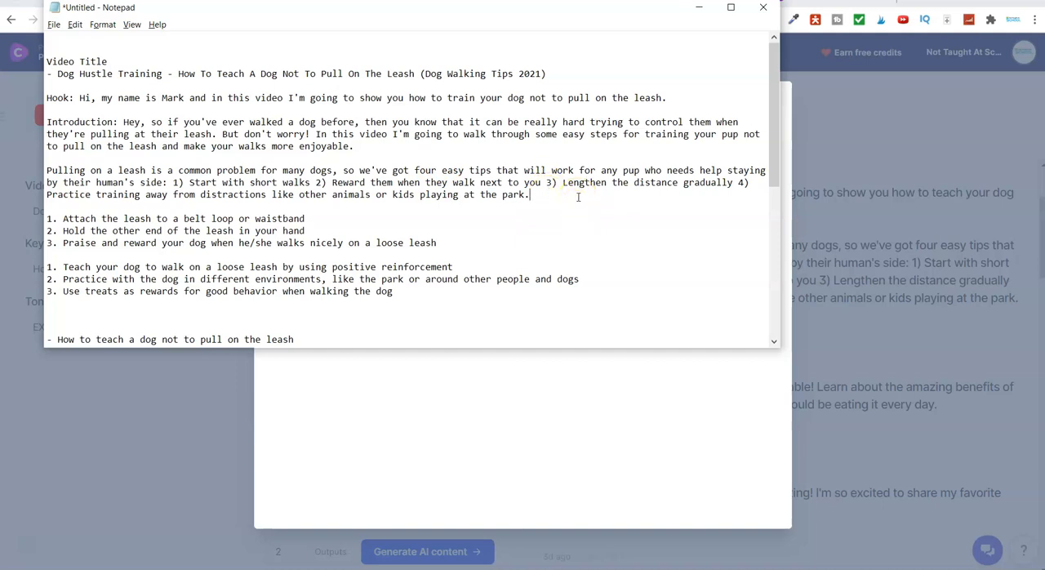
Return to the browser, close the description result, and open the Blog Post Topic Ideas template from the Blog category to review its fields
key("alt+Tab")
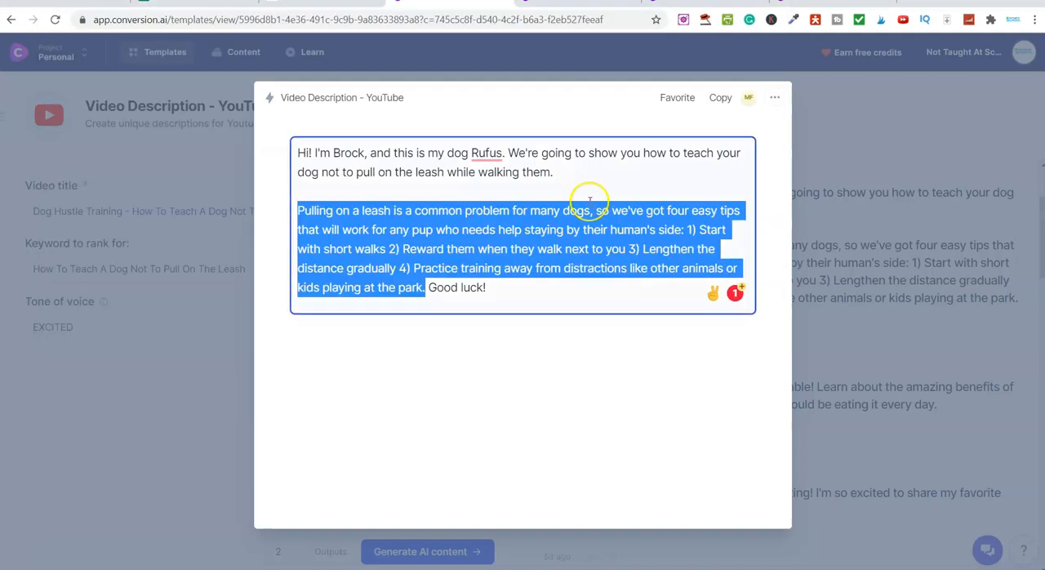
left_click(847, 137)
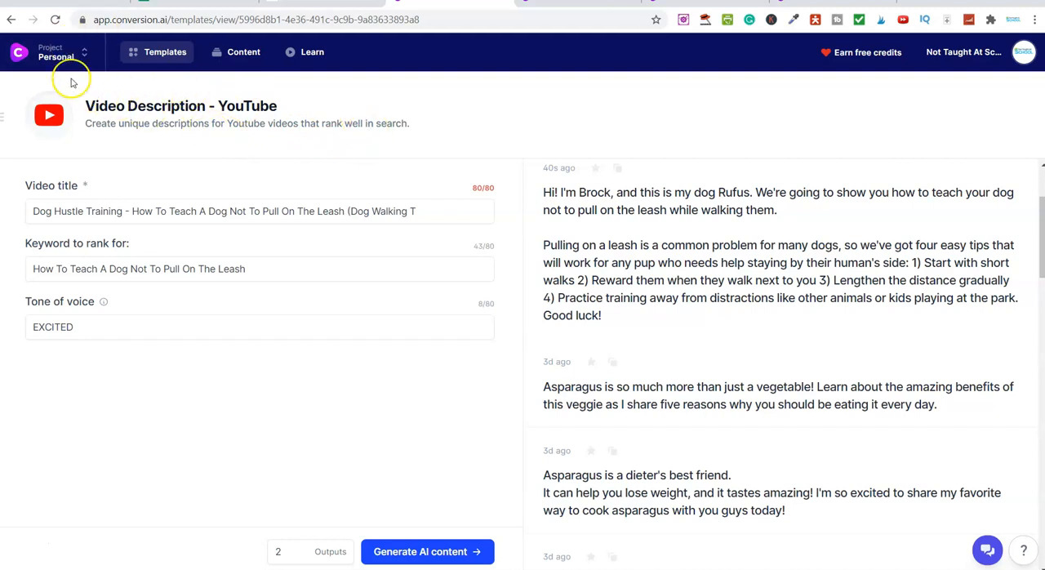
left_click(160, 51)
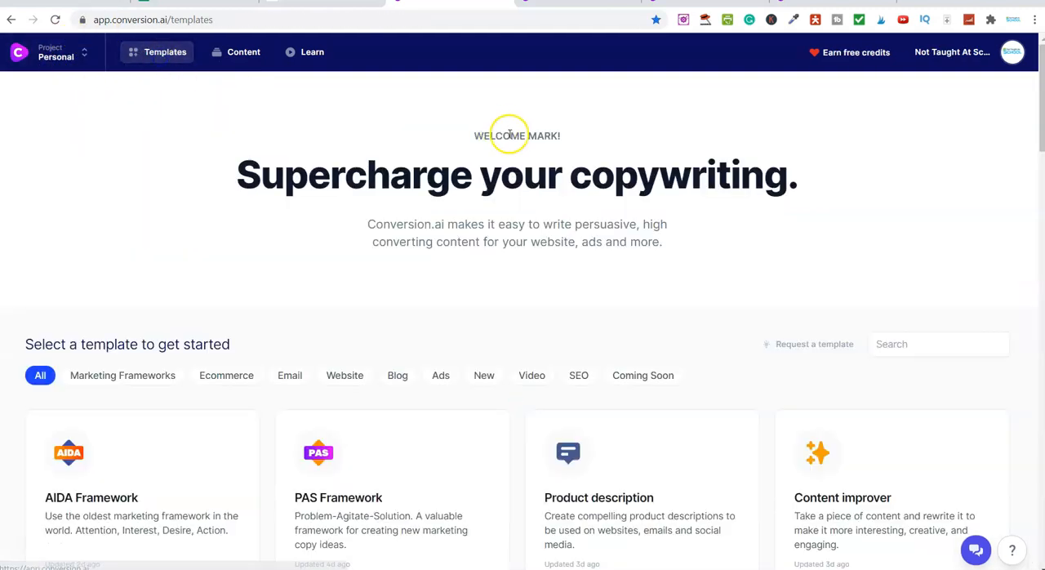
scroll(326, 261, "down", 2)
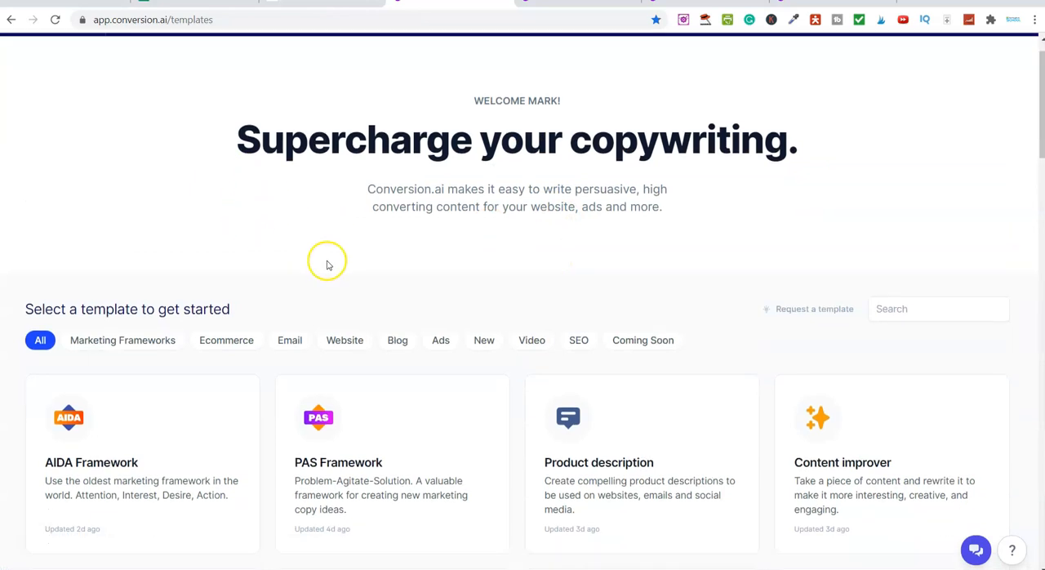
left_click(395, 169)
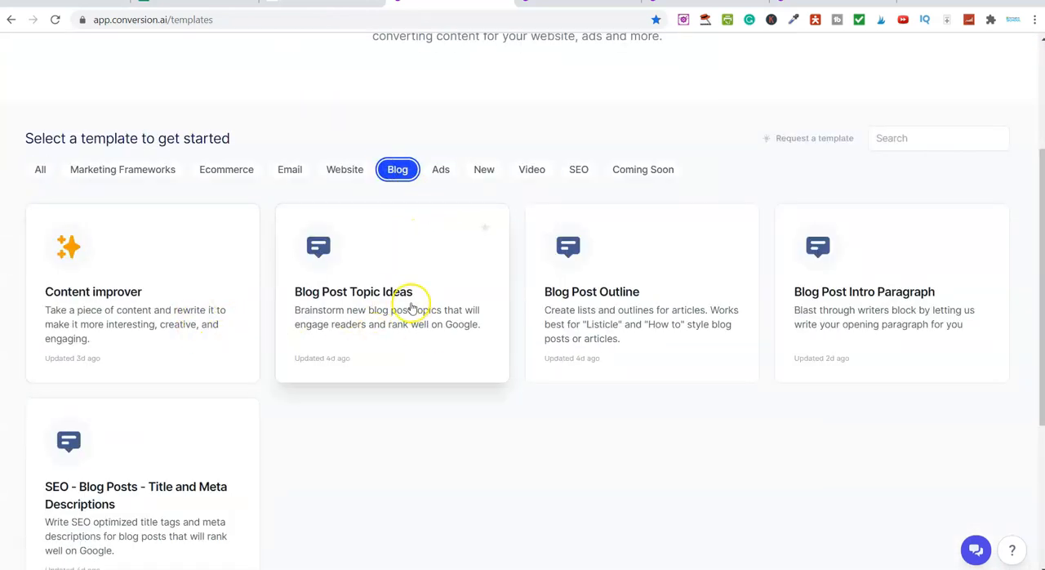
scroll(163, 327, "down", 1)
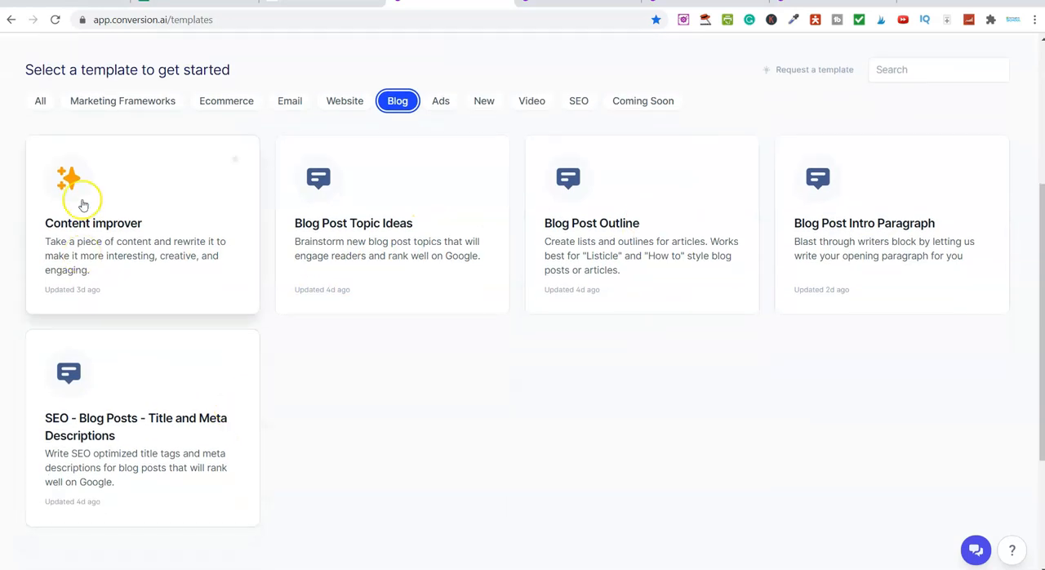
left_click(377, 249)
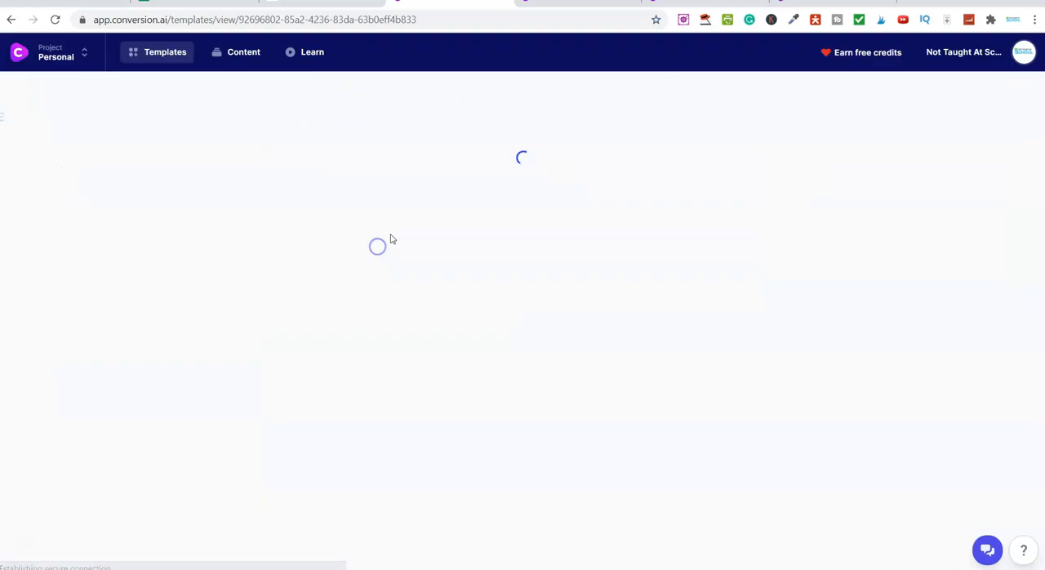
scroll(140, 253, "down", 1)
scroll(140, 253, "up", 1)
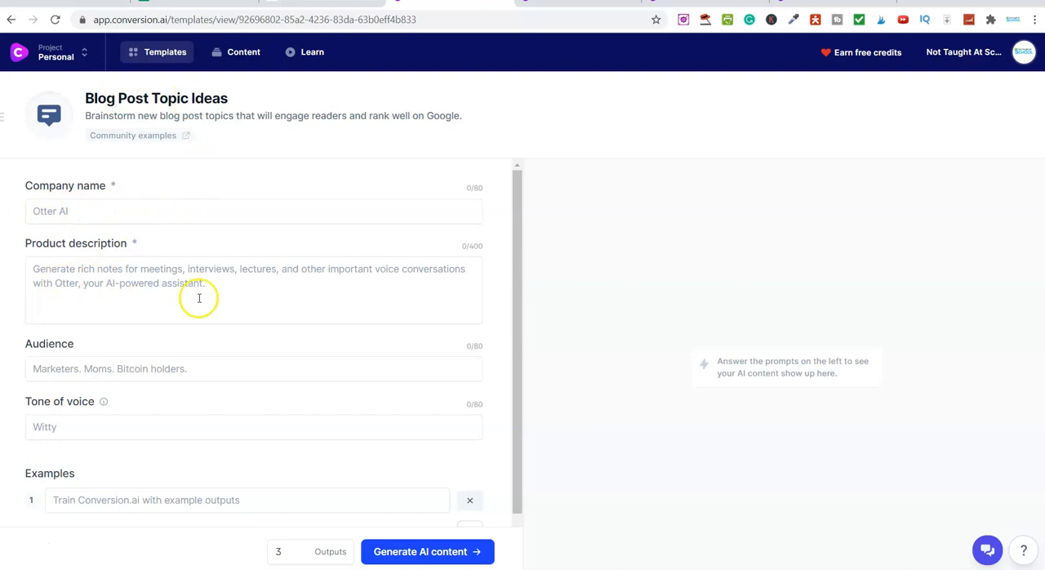
scroll(198, 298, "down", 1)
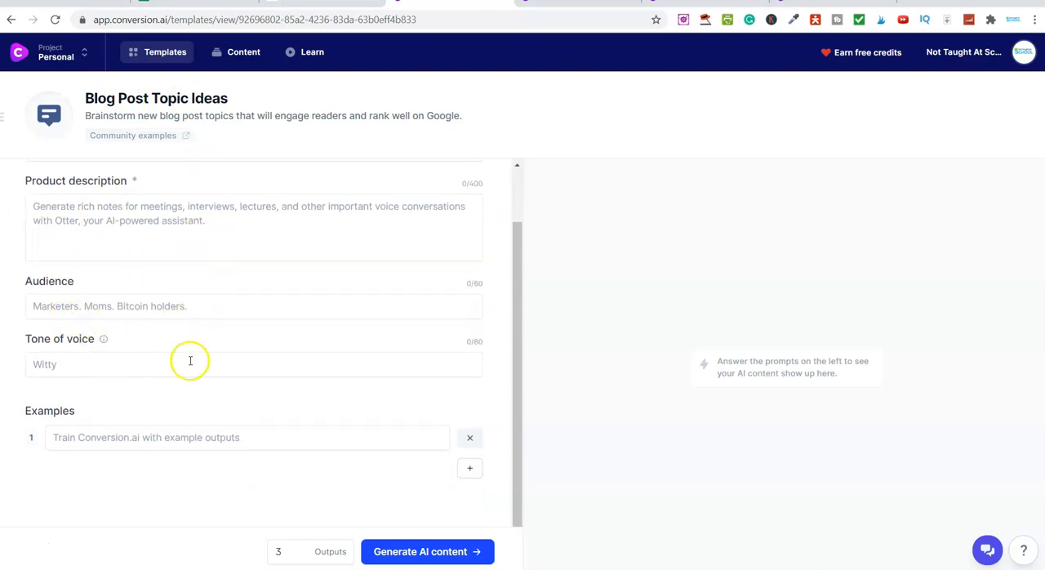
Go back to the template list and open the Content improver template from the Blog category
left_click(186, 52)
scroll(421, 297, "down", 2)
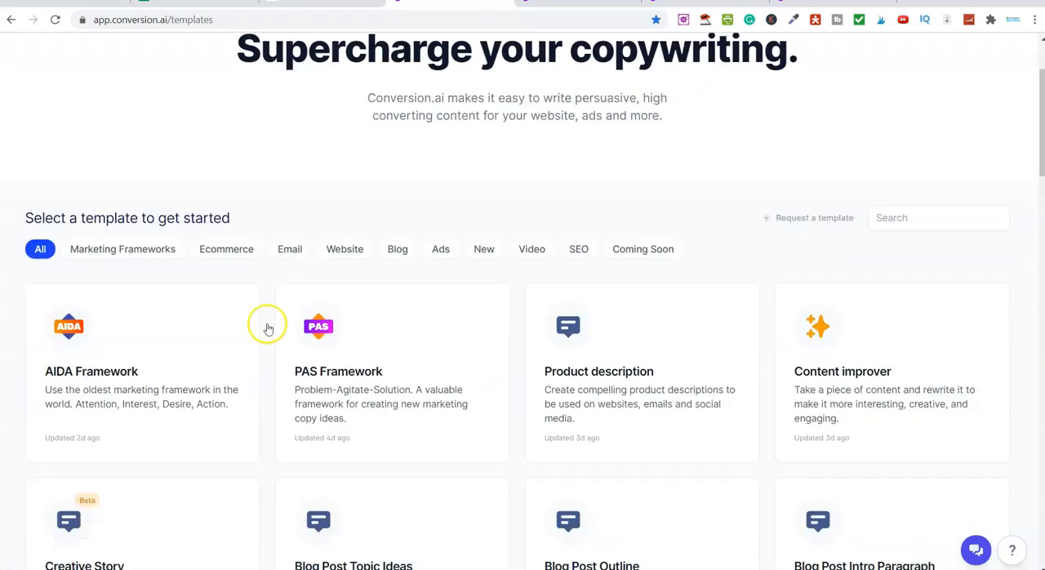
left_click(398, 238)
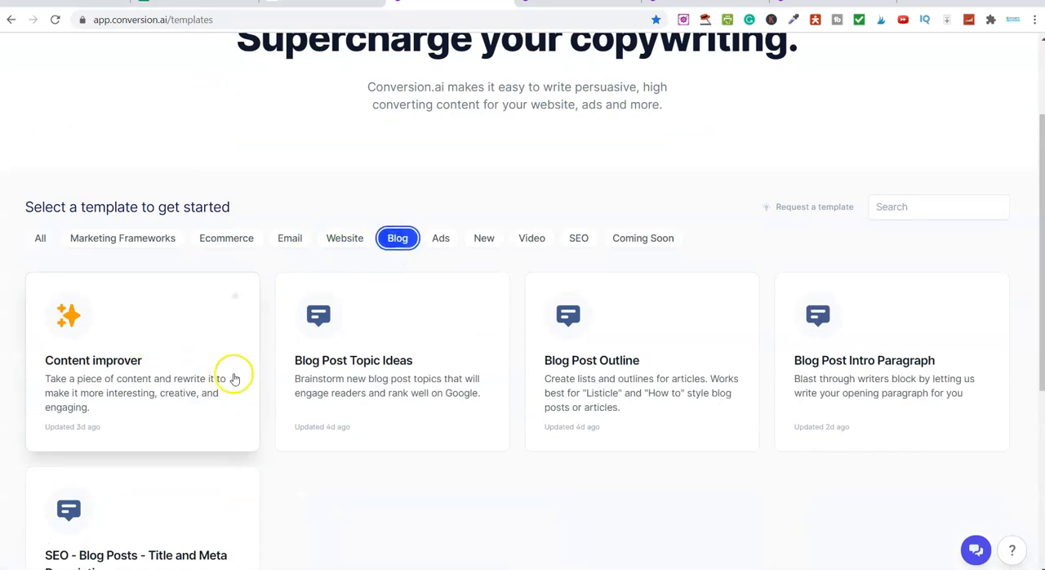
scroll(234, 378, "down", 1)
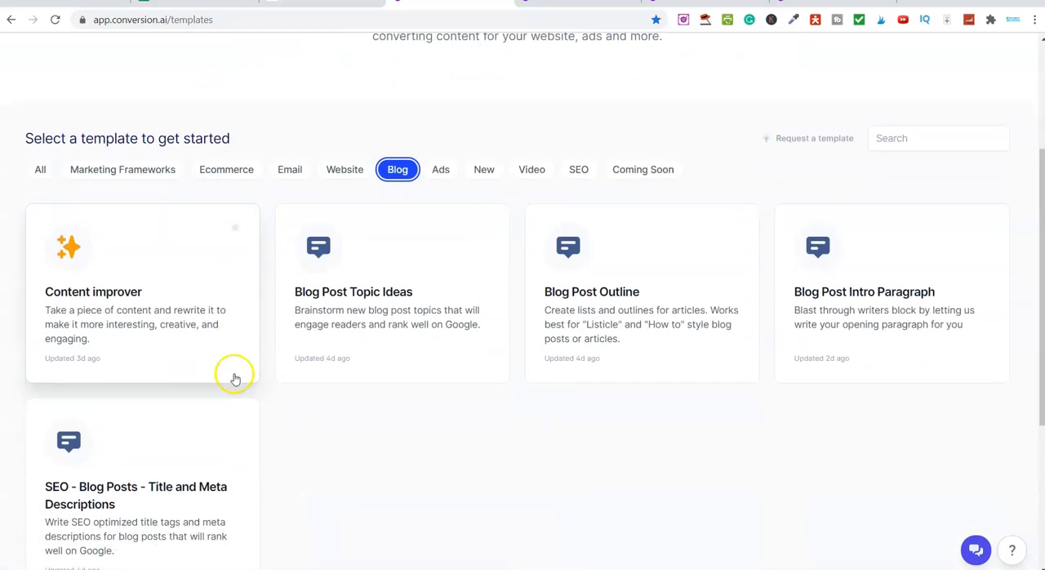
left_click(121, 326)
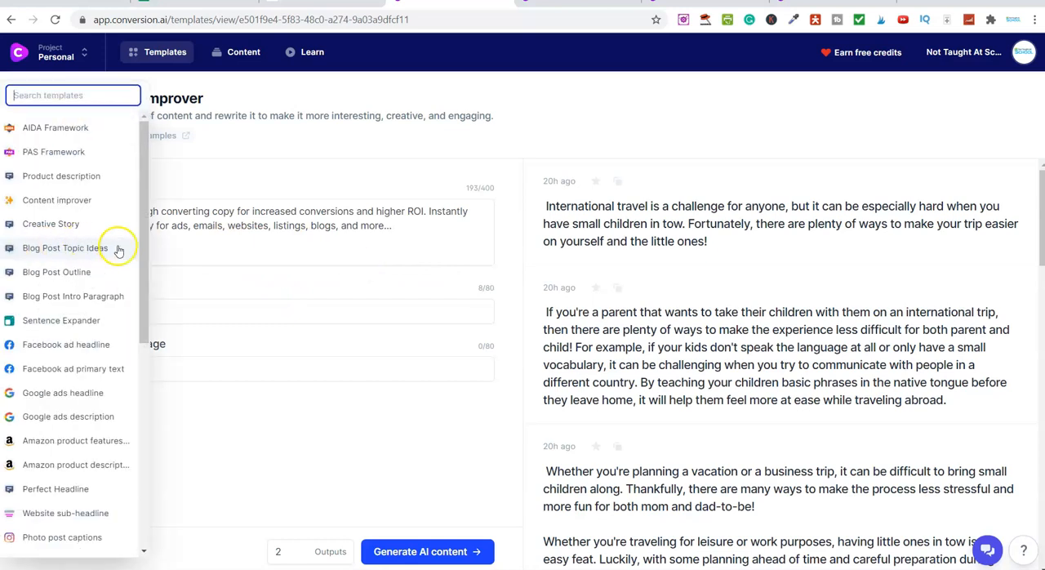
Replace the content with the Notepad text from "Pulling on a leash" to "Start with short walks" and generate improved versions
left_click_drag(121, 247, 35, 207)
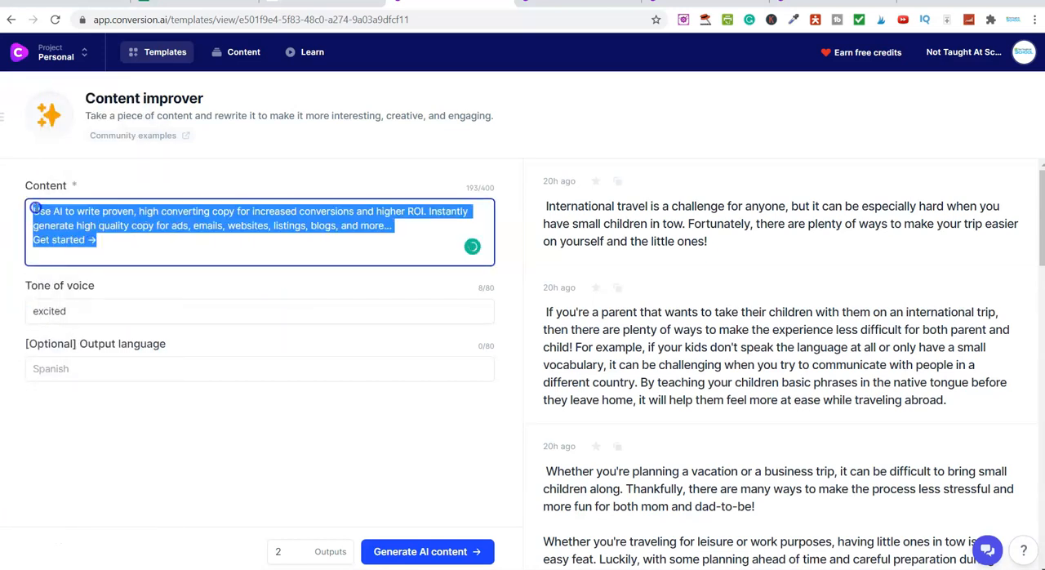
key("BackSpace")
key("alt+Tab")
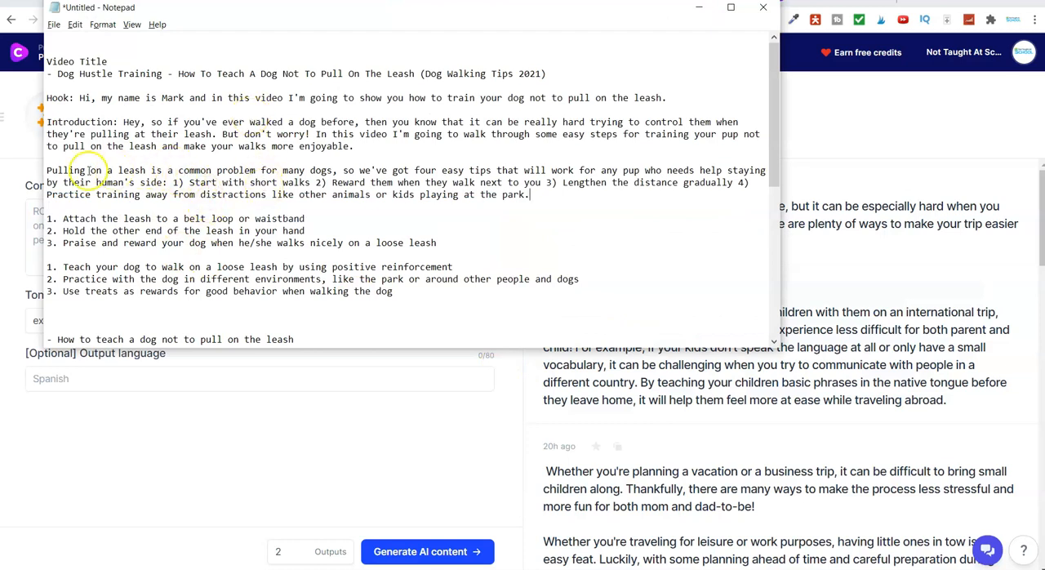
left_click_drag(46, 169, 319, 182)
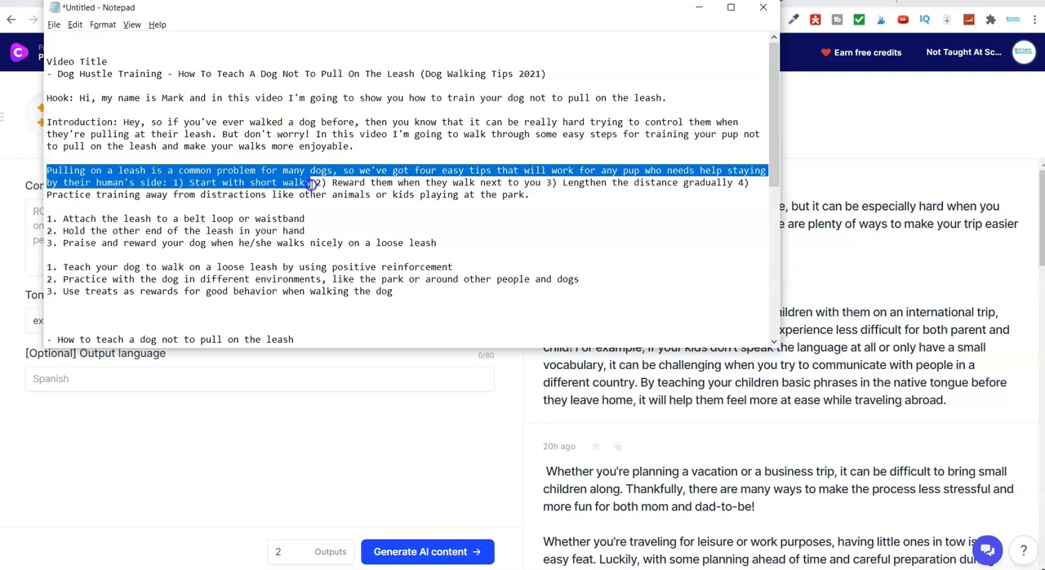
right_click(289, 183)
left_click(334, 220)
key("alt+Tab")
left_click(52, 222)
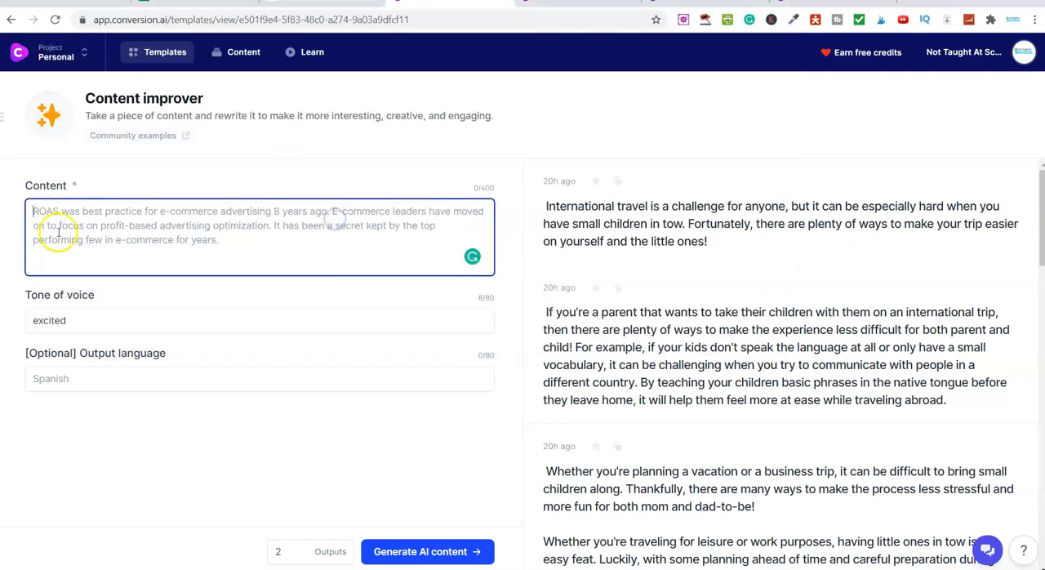
key("ctrl+v")
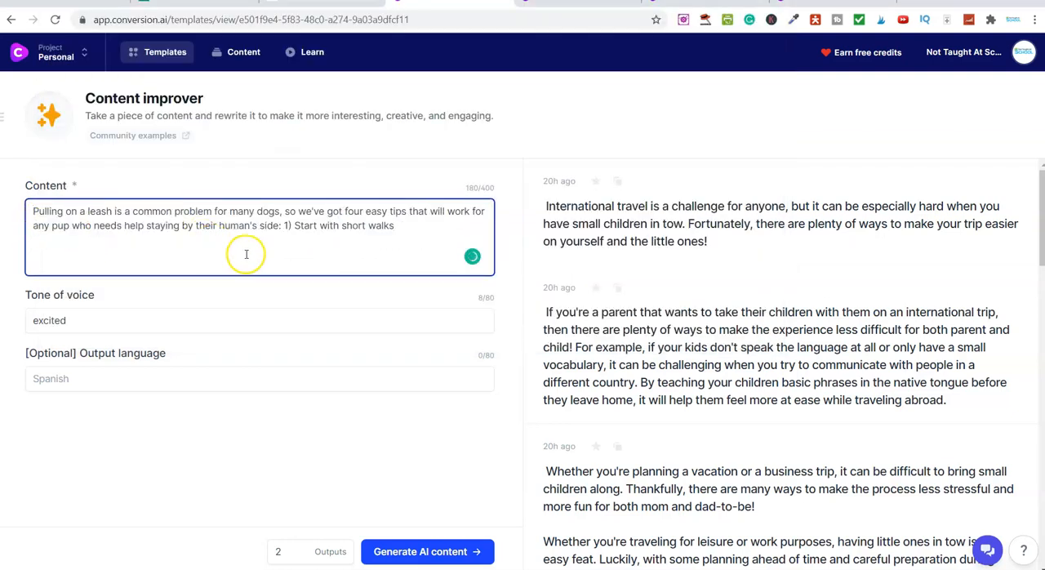
left_click(432, 553)
left_click(433, 552)
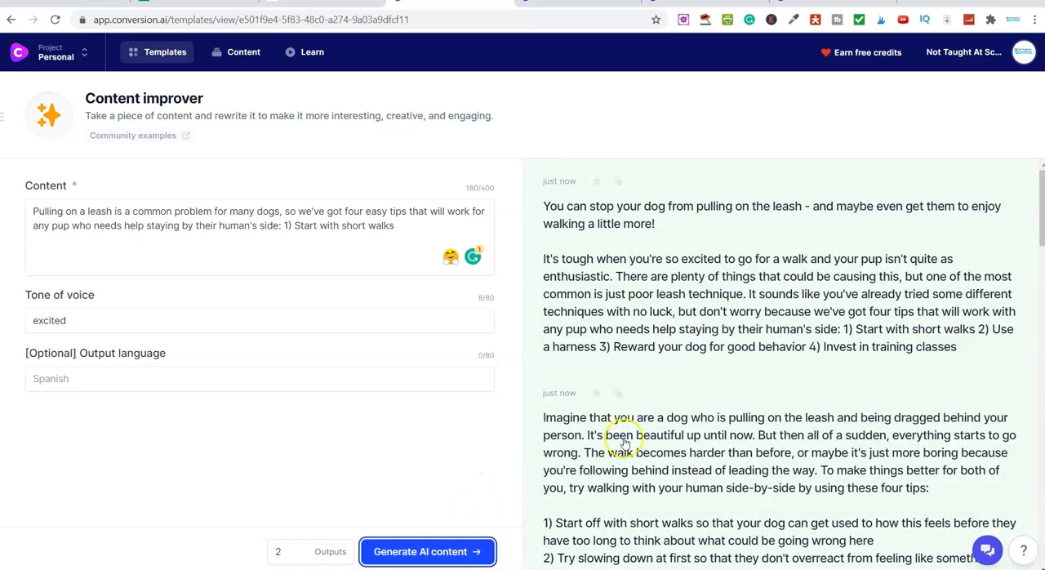
Open the first improved version, copy its whole text and close the result
left_click(703, 297)
left_click_drag(295, 152, 423, 321)
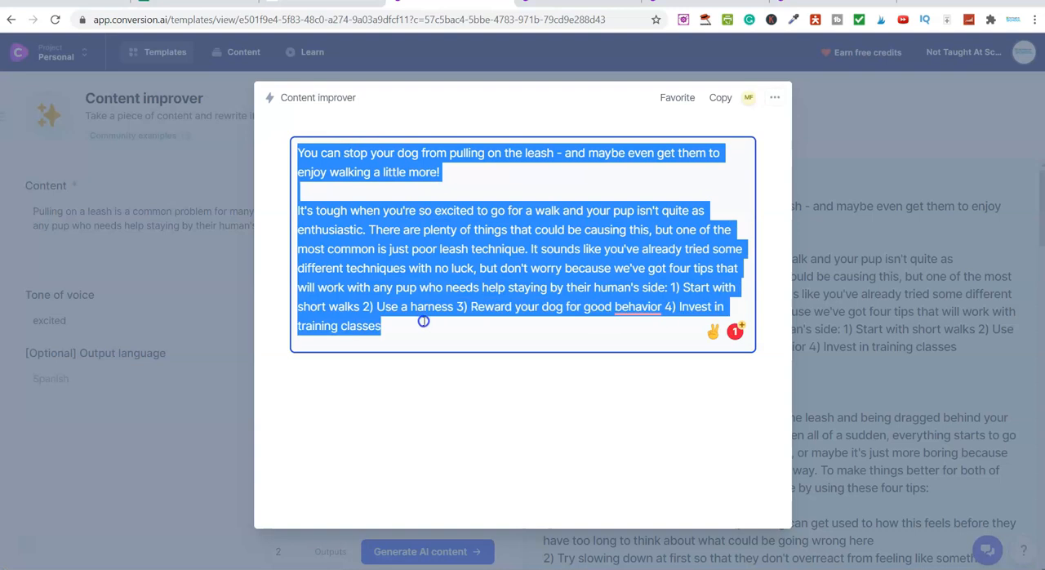
right_click(425, 230)
left_click(480, 274)
key("Escape")
Switch to Notepad and paste the improved text as a new paragraph below the "Pulling on a leash" paragraph
key("alt+Tab")
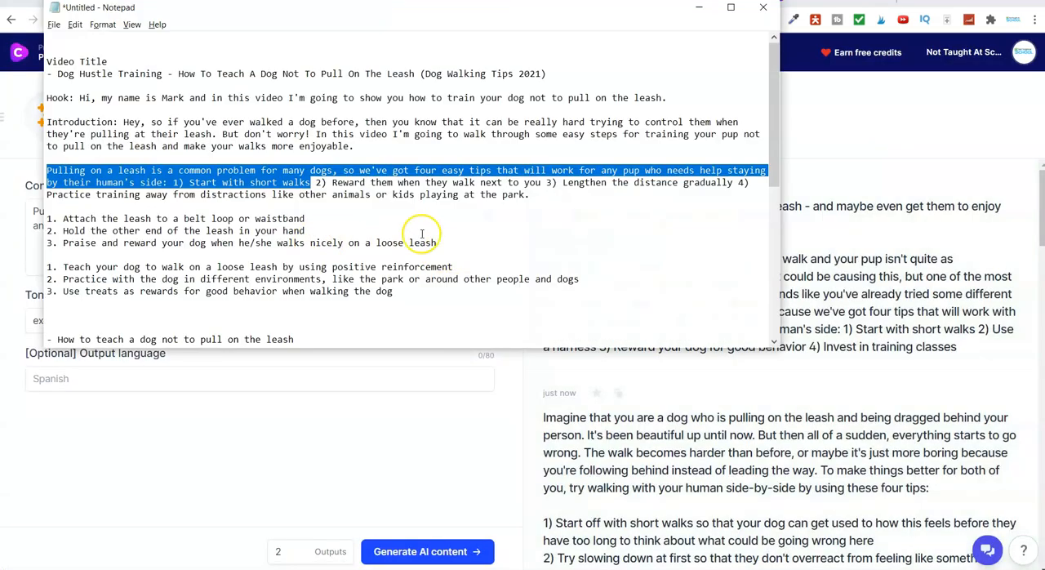
left_click(455, 228)
left_click(551, 196)
key("Return")
key("Return")
key("ctrl+v")
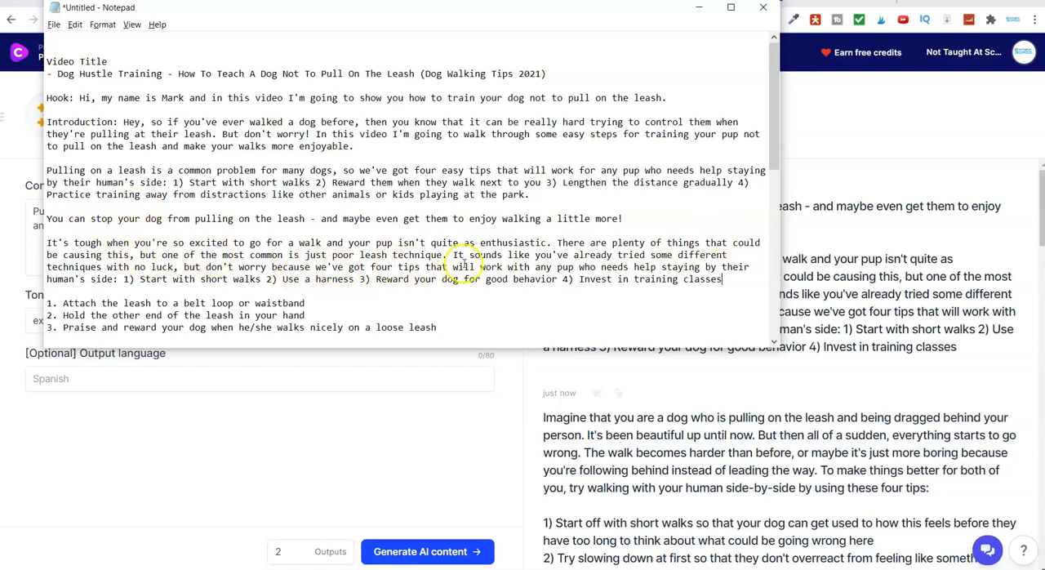
Return to the browser, review the second improved version and open the AIDA Framework template from the template list
key("alt+Tab")
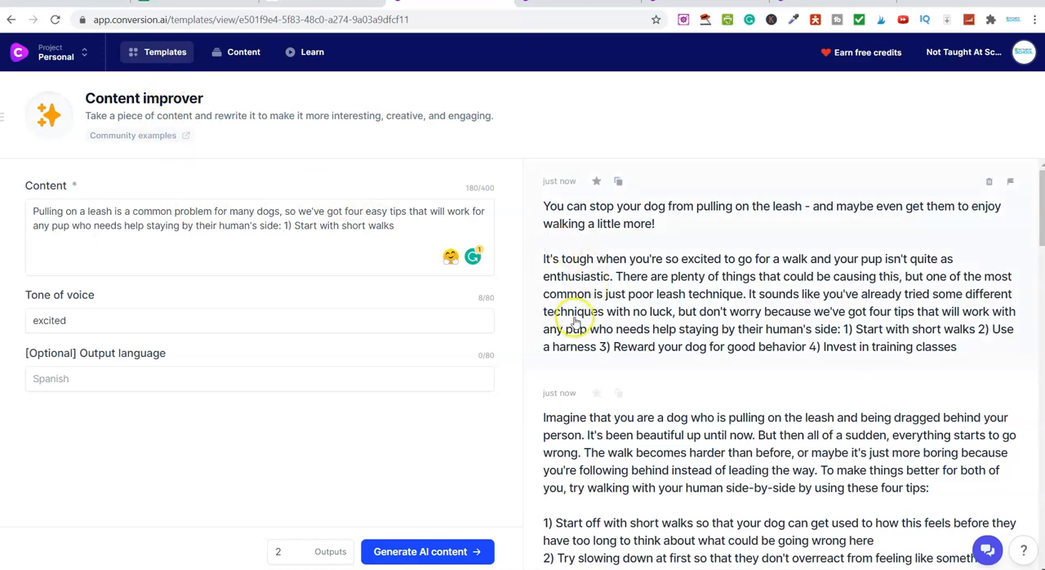
scroll(665, 299, "down", 3)
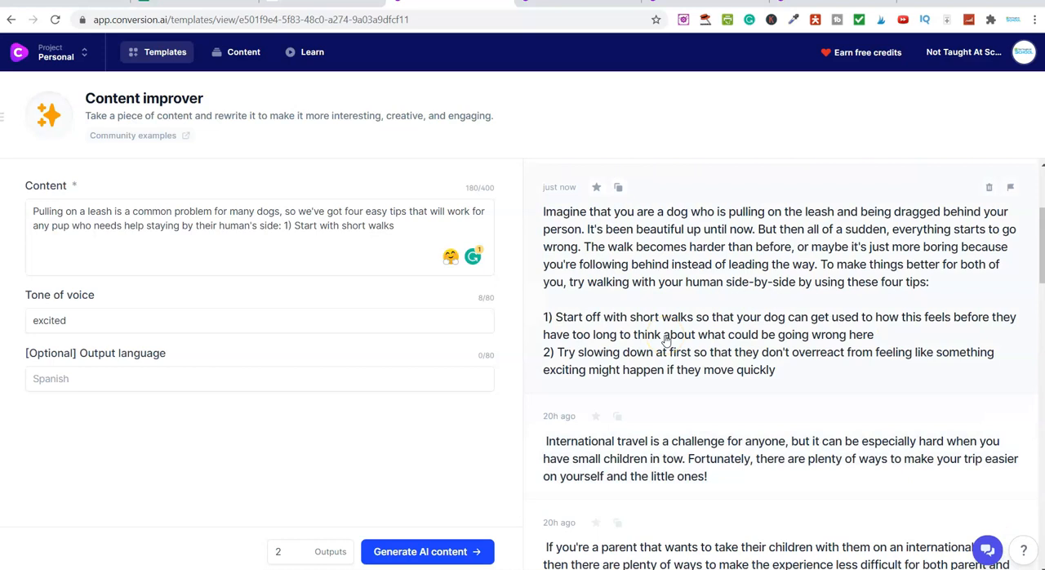
scroll(695, 296, "up", 1)
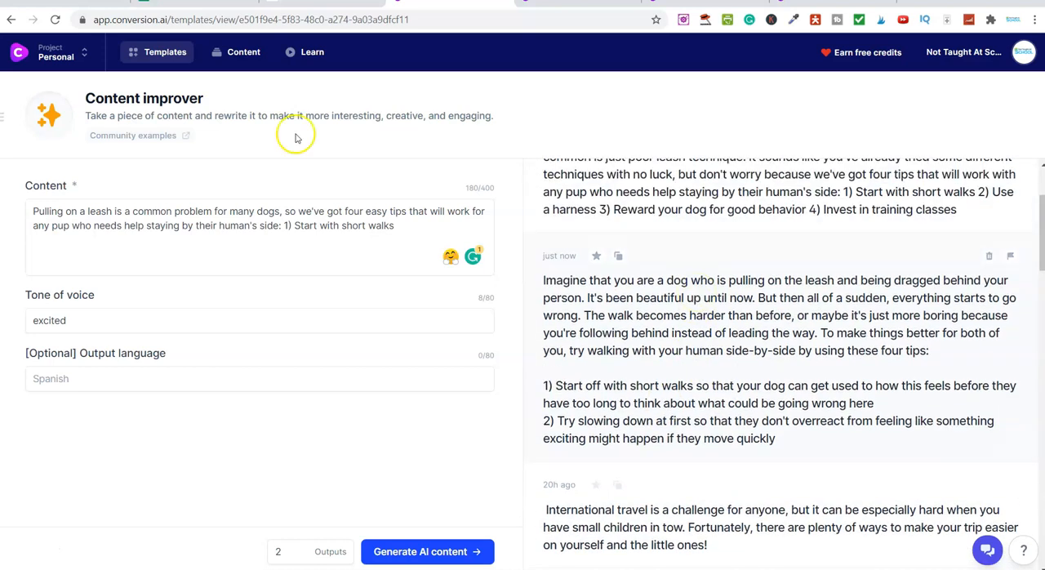
left_click(163, 52)
scroll(449, 160, "down", 3)
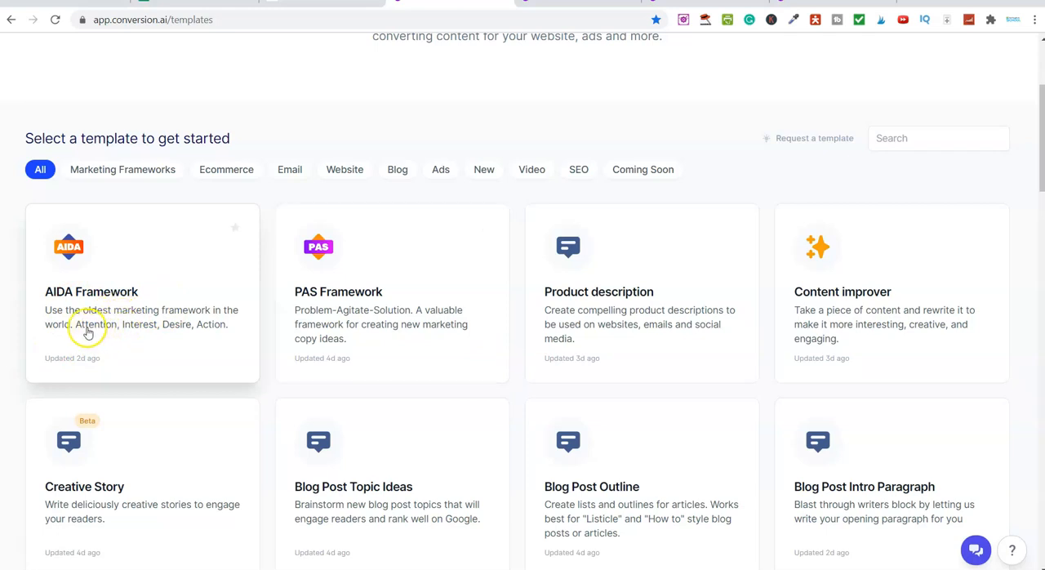
left_click(155, 303)
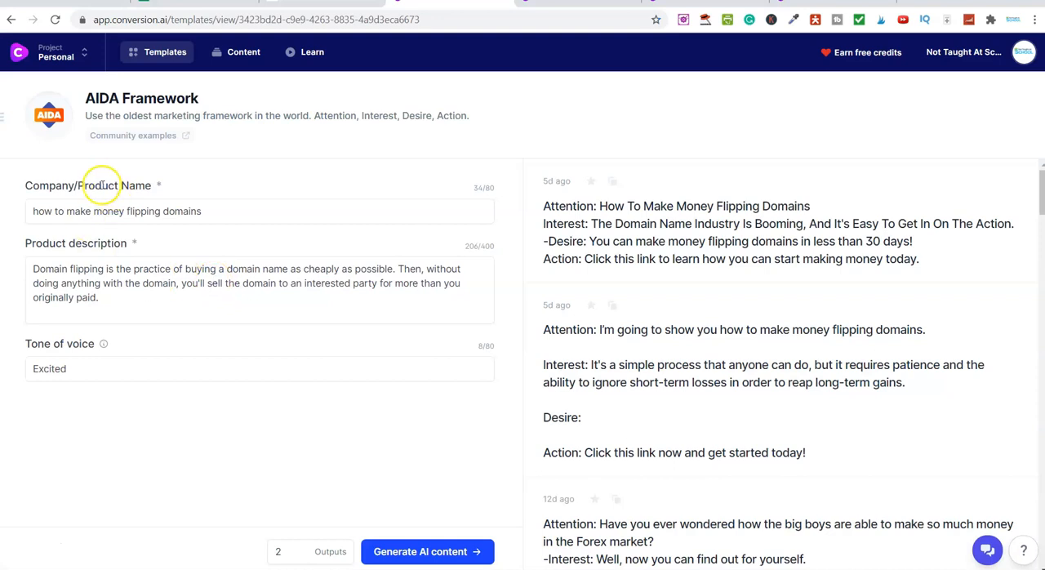
left_click(101, 212)
triple_click(101, 212)
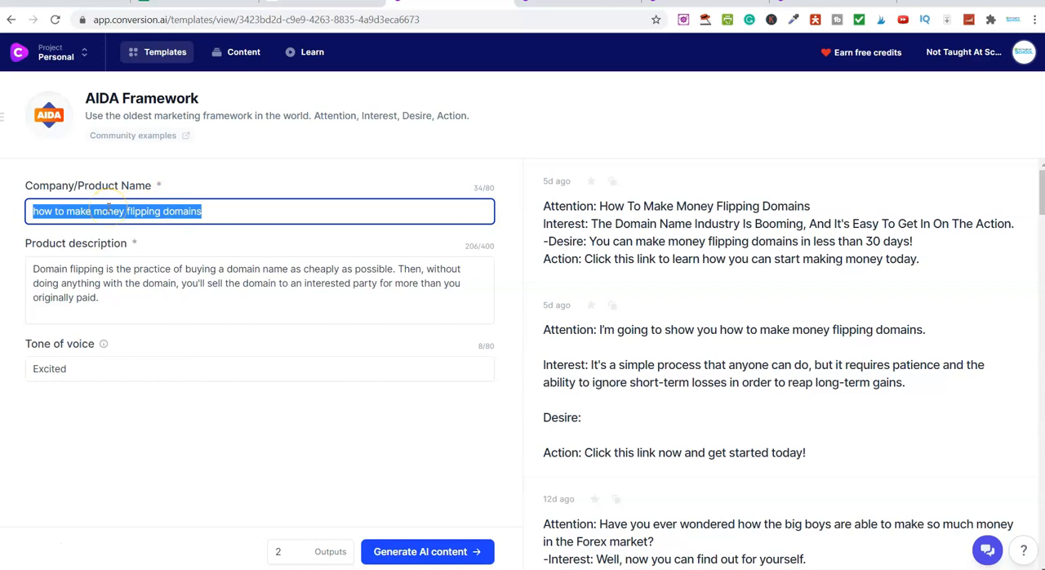
key("Caps_Lock")
type("How Tro T")
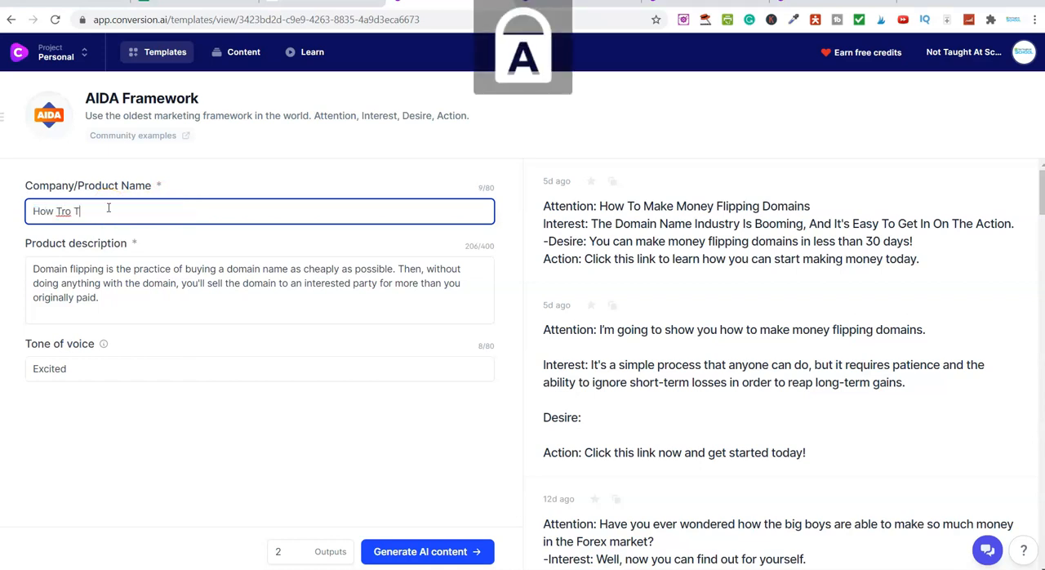
key("Caps_Lock")
type("rain")
key("Caps_Lock")
key("Caps_Lock")
Copy "How To Teach A Dog Not To Pull On The Leash" from the Notepad video title and make it the AIDA product name
key("alt+Tab")
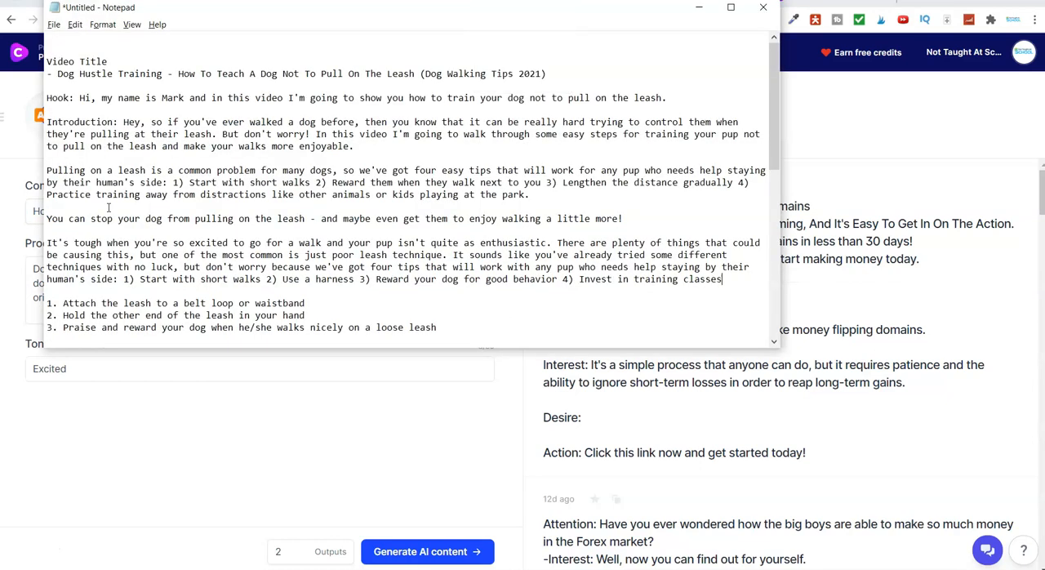
left_click(179, 73)
left_click_drag(179, 73, 414, 75)
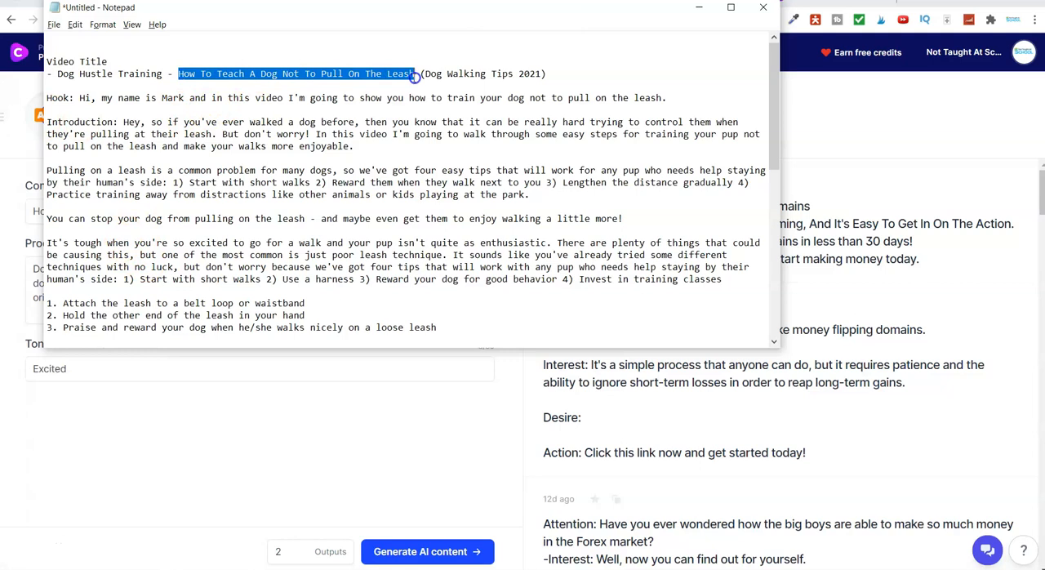
right_click(413, 75)
left_click(428, 112)
key("alt+Tab")
left_click(129, 213)
key("ctrl+a")
key("ctrl+v")
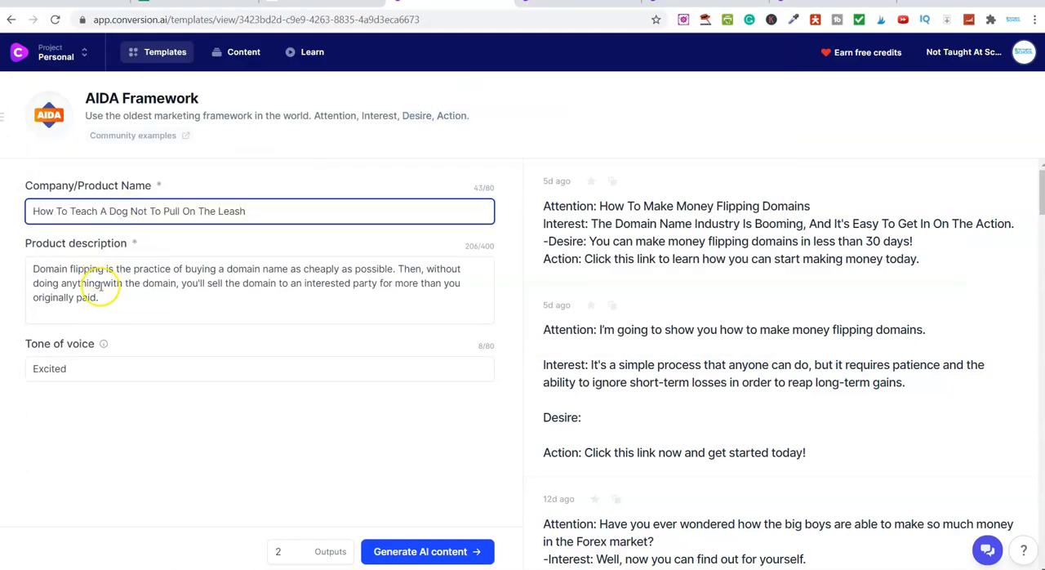
Replace the product description with the Notepad text from "It's tough when" to "poor leash technique." and generate AIDA content
key("alt+Tab")
scroll(299, 196, "down", 1)
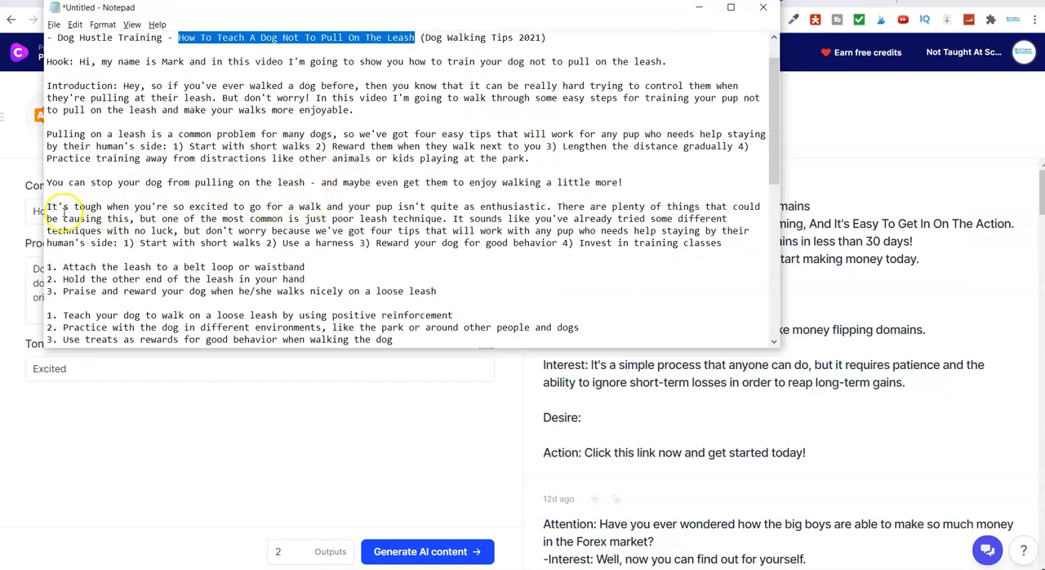
left_click_drag(47, 207, 444, 218)
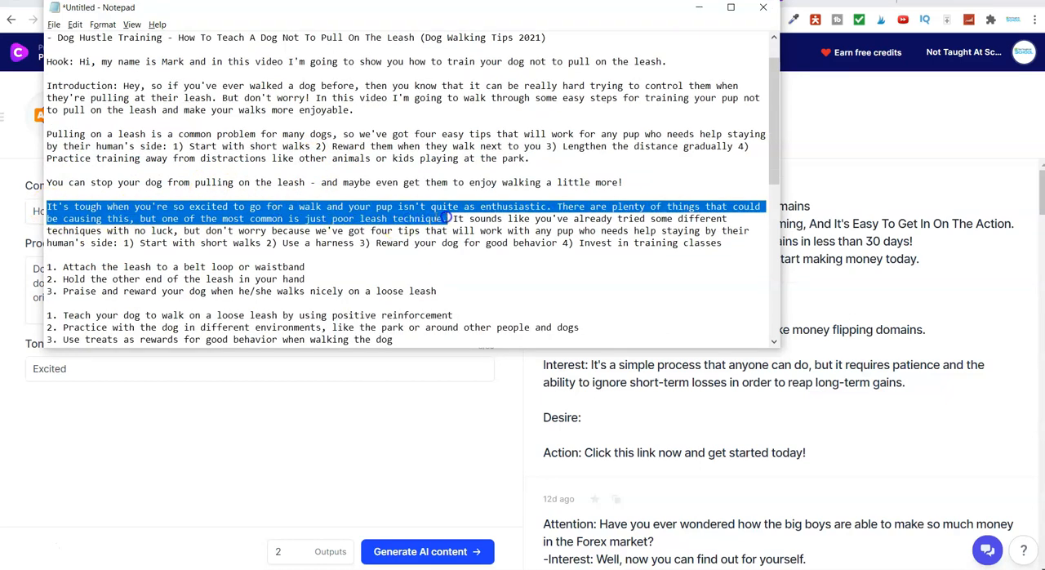
right_click(445, 218)
left_click(466, 254)
key("alt+Tab")
left_click(128, 283)
key("ctrl+a")
key("ctrl+v")
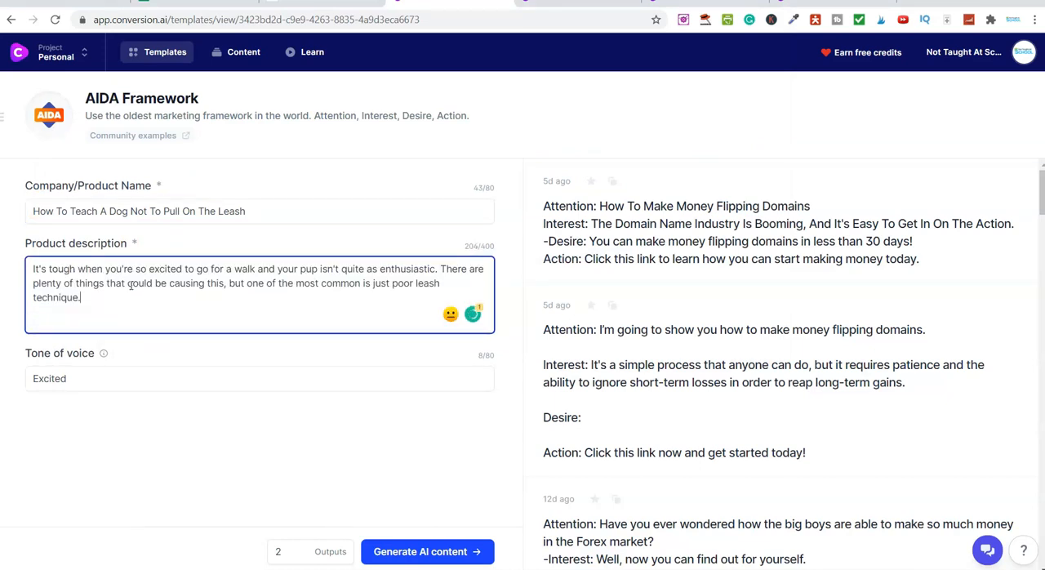
left_click(416, 552)
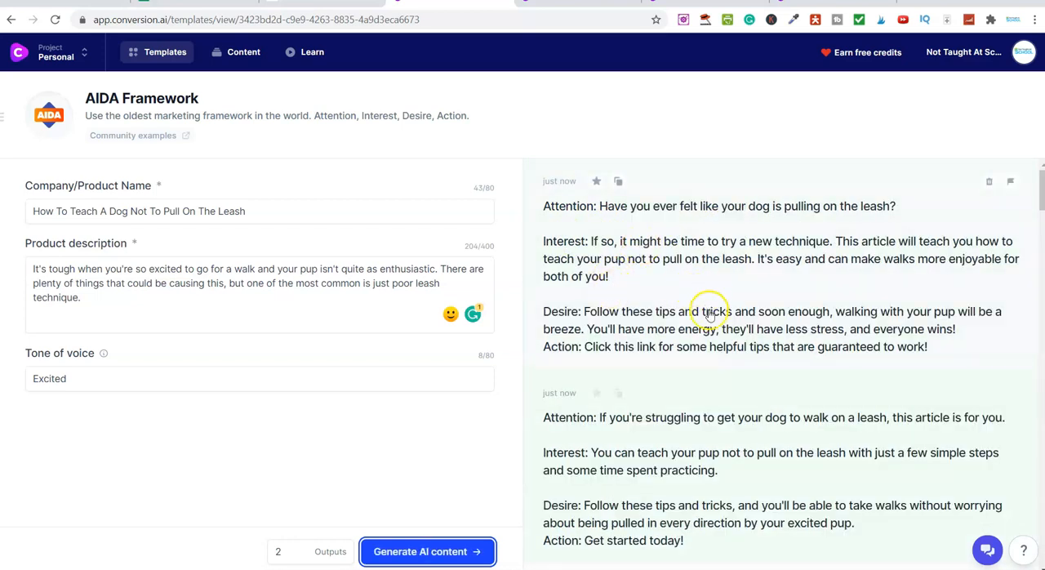
Open the first AIDA result, read through its Interest and Action lines and copy its whole text
left_click(642, 293)
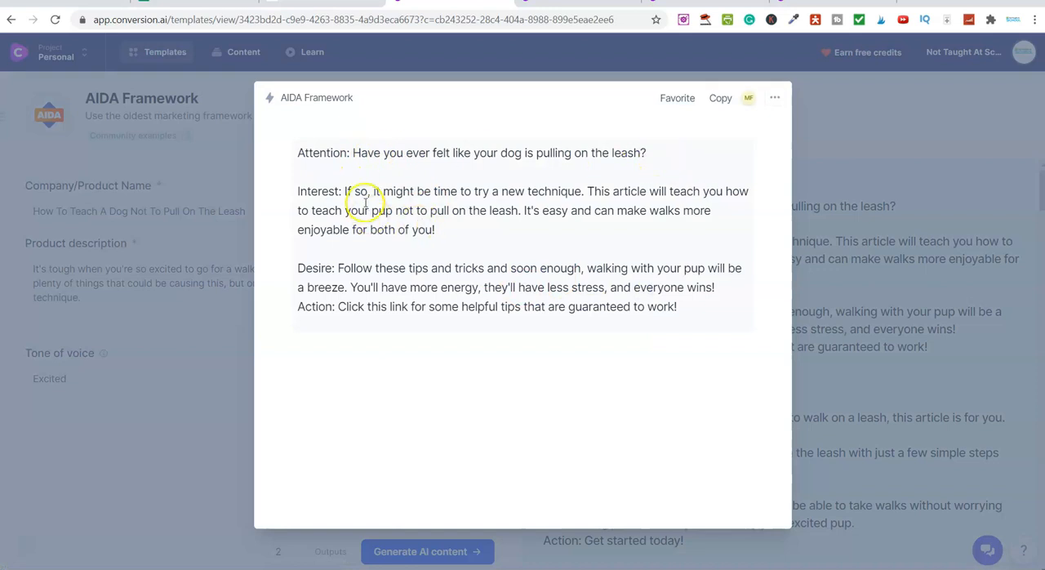
left_click_drag(382, 191, 586, 193)
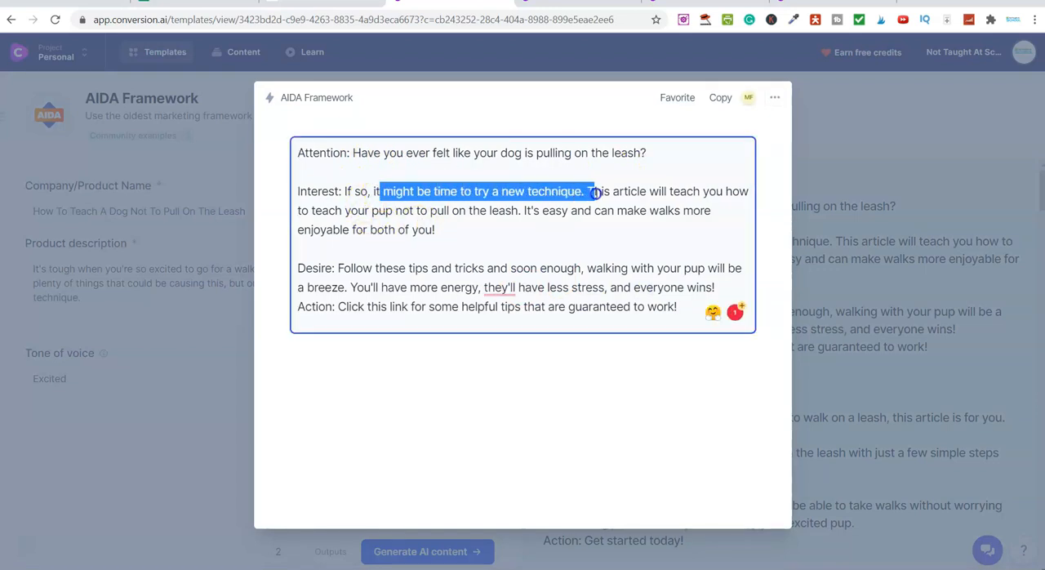
left_click(624, 192)
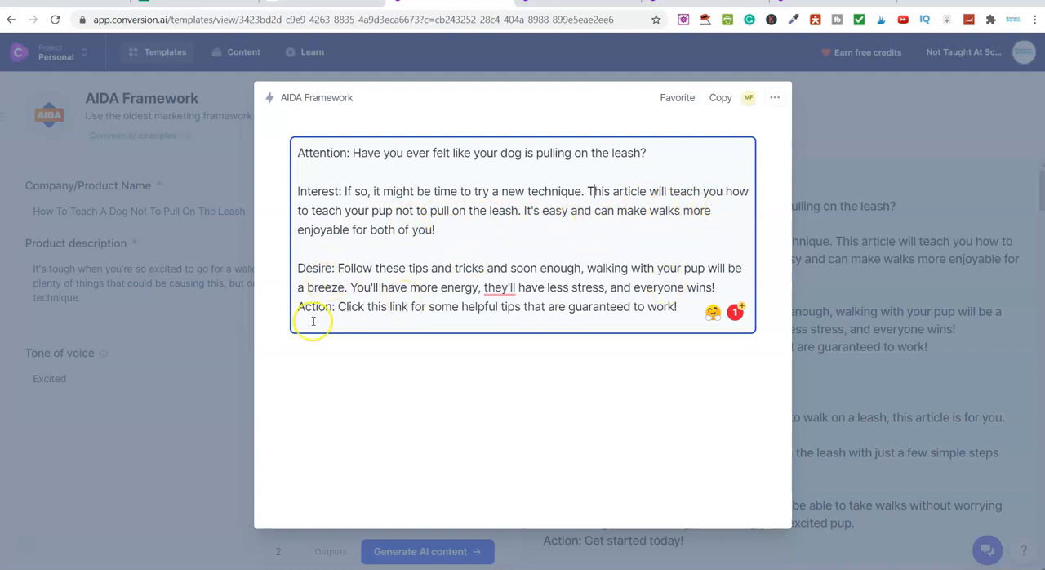
left_click_drag(338, 307, 676, 307)
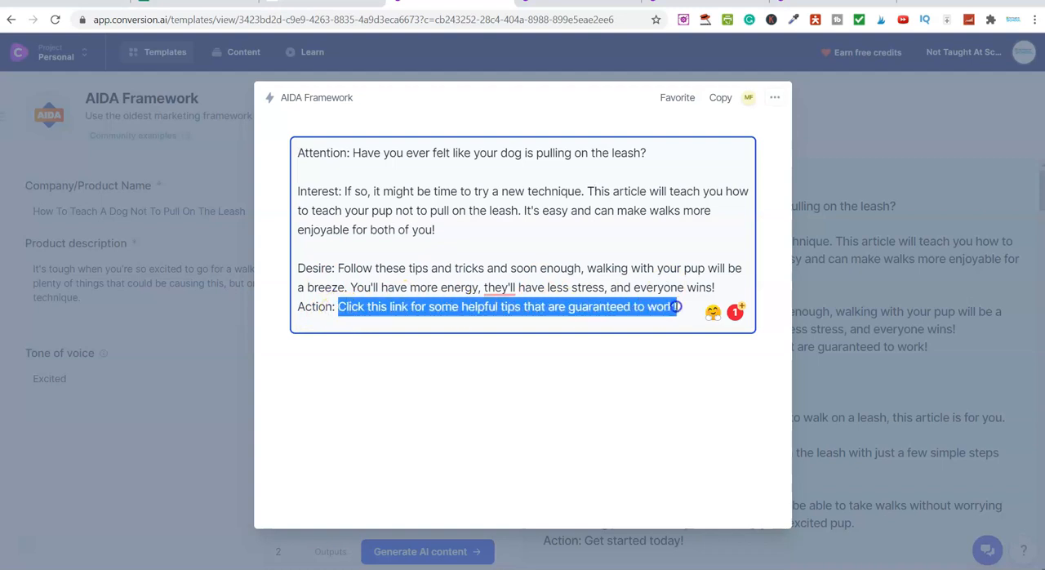
left_click(692, 306)
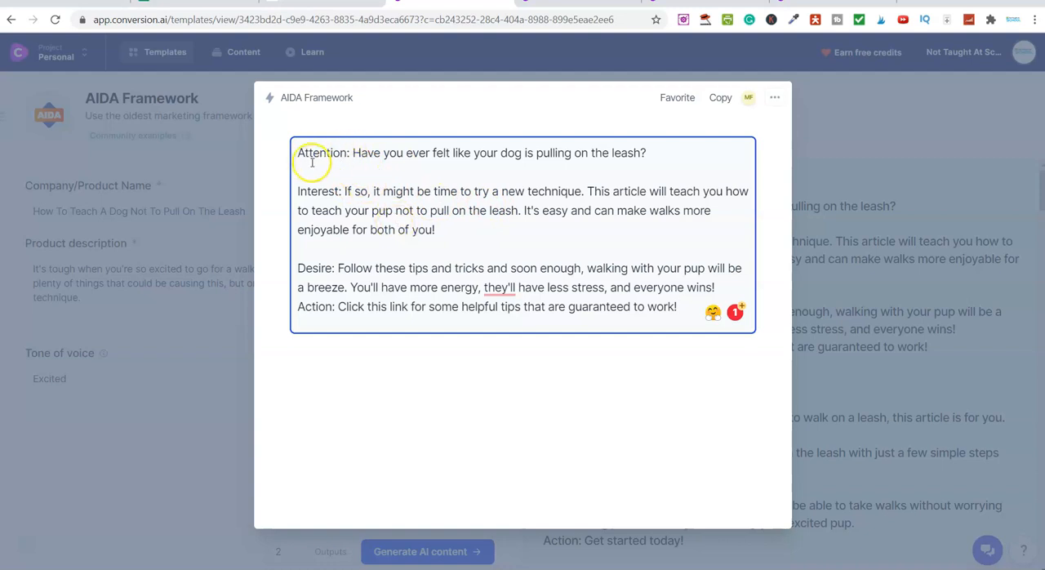
left_click_drag(297, 153, 681, 314)
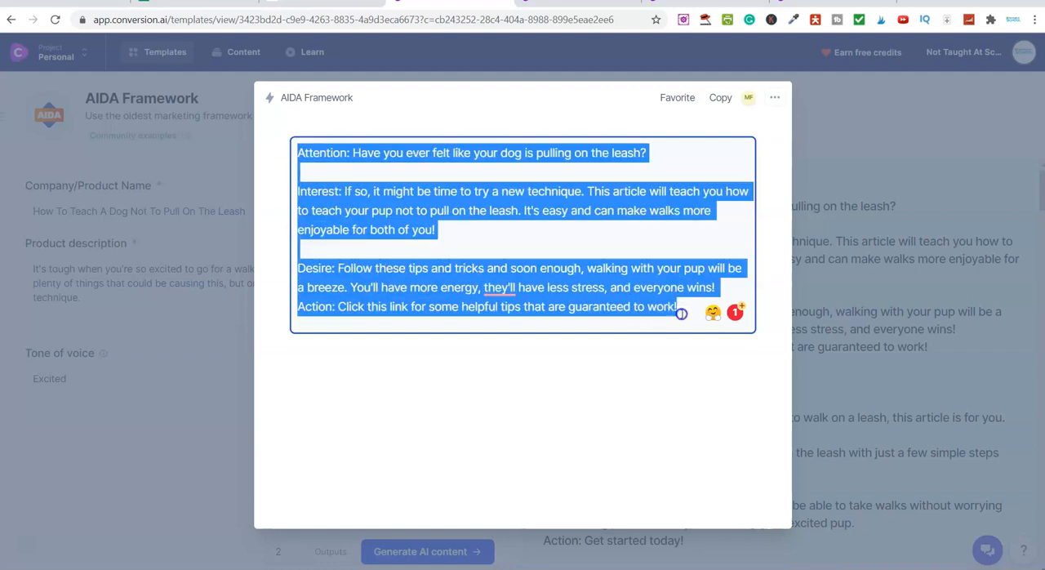
right_click(604, 290)
left_click(645, 341)
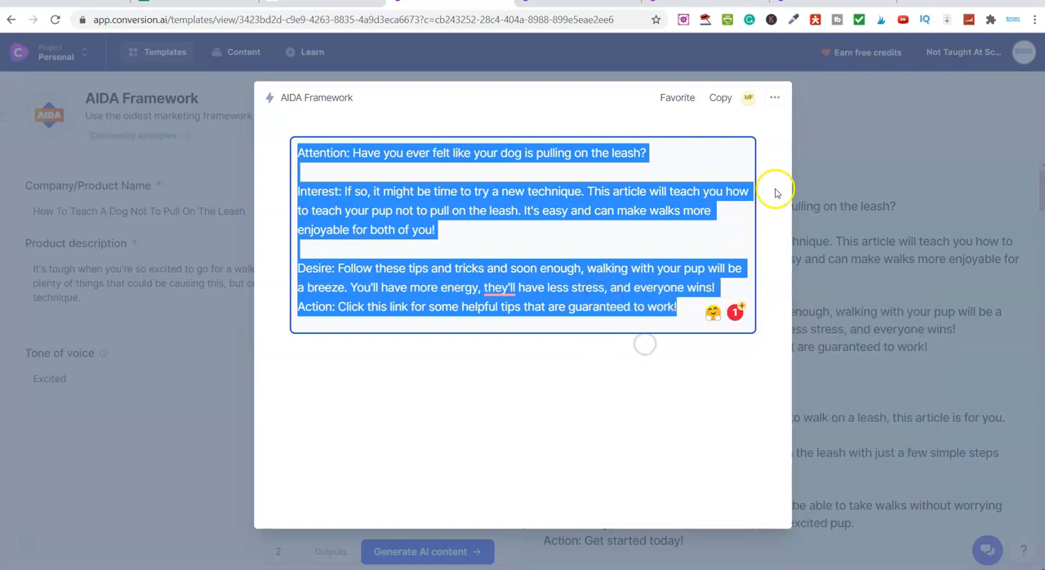
Switch to Notepad, paste the AIDA text below "How to teach a dog not to pull on the leash", return to the browser and close the result
key("alt+Tab")
left_click(523, 257)
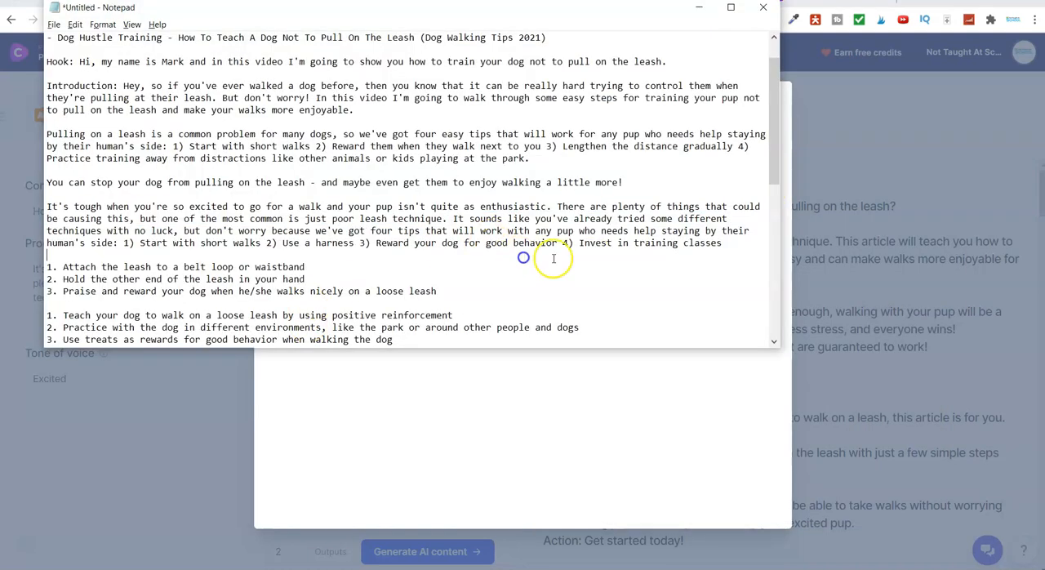
scroll(550, 258, "down", 4)
left_click(77, 287)
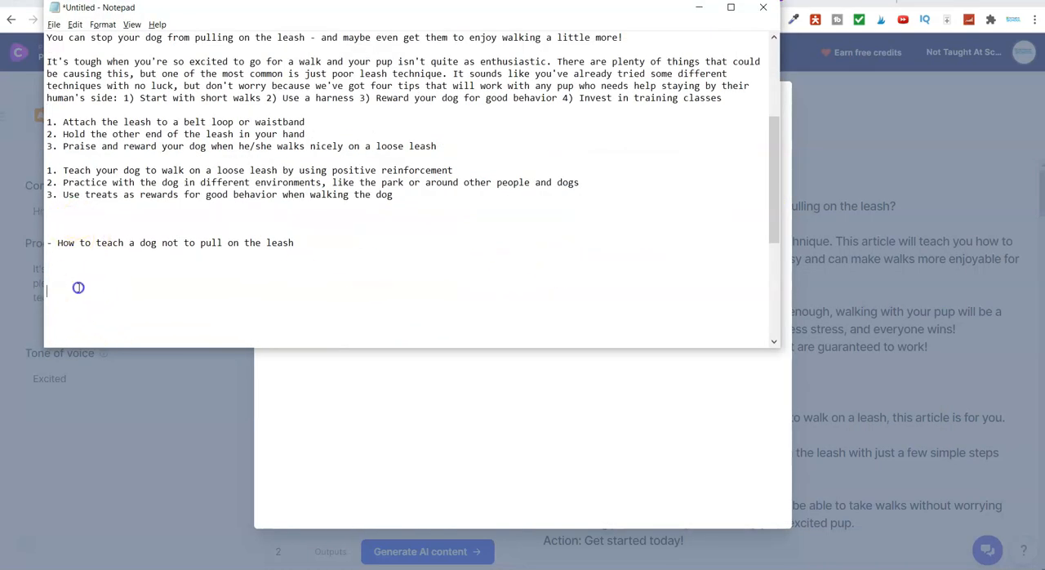
right_click(78, 287)
left_click(128, 337)
key("alt+Tab")
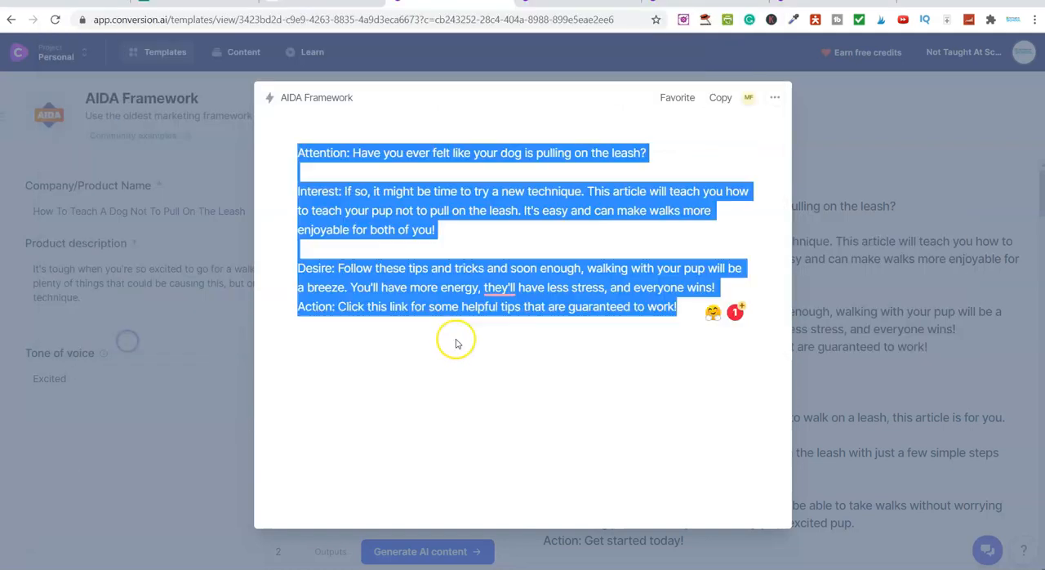
left_click(808, 133)
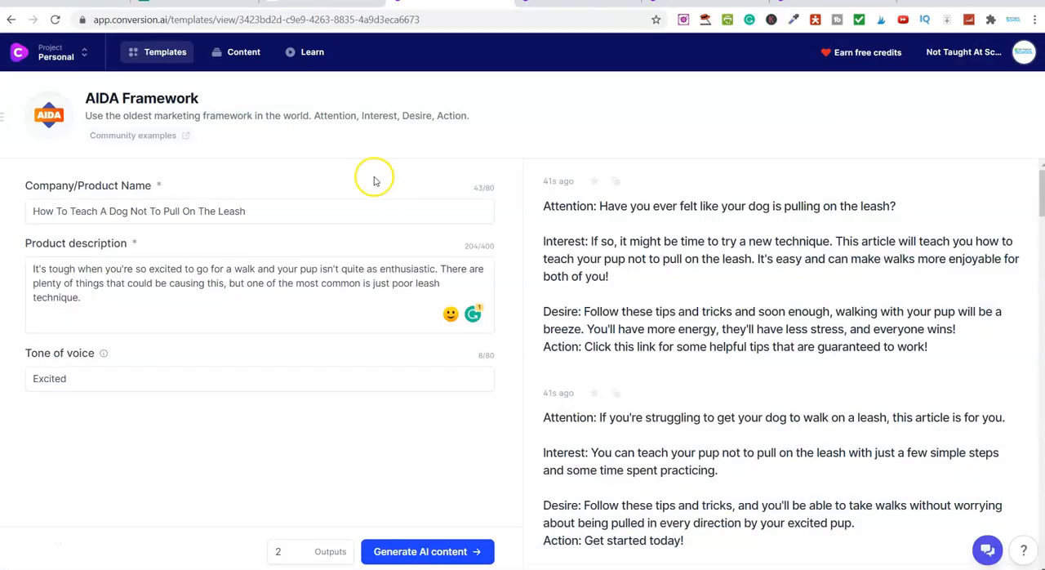
Return to the template list and browse the Marketing Frameworks and Ecommerce categories
left_click(157, 69)
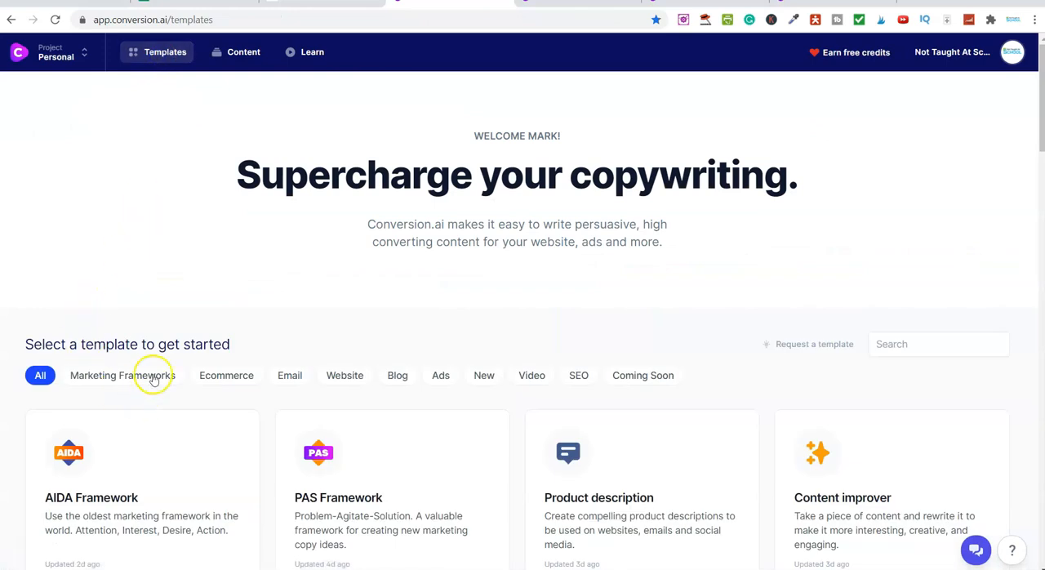
scroll(143, 327, "down", 2)
left_click(123, 239)
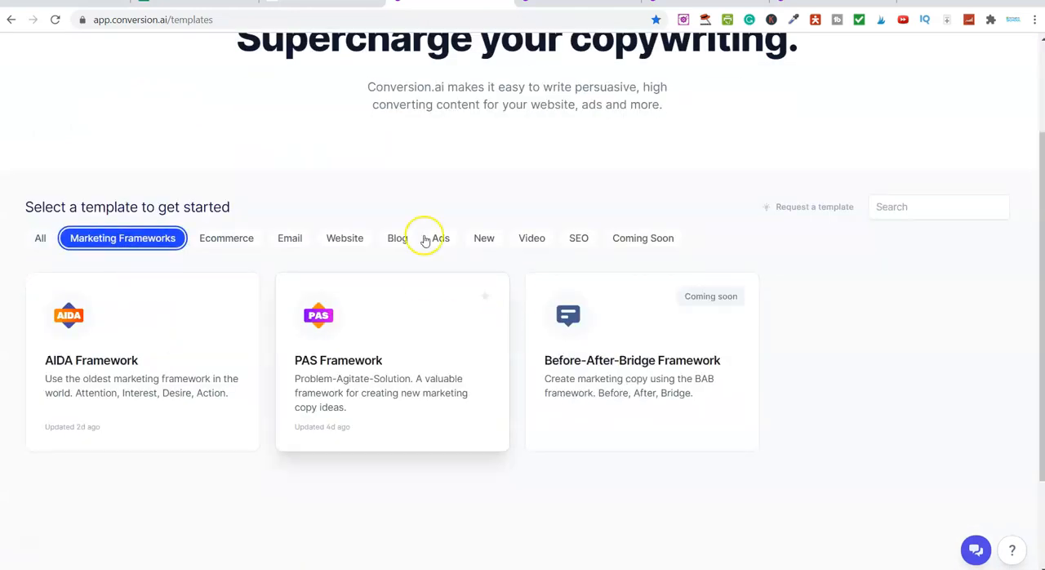
left_click(245, 241)
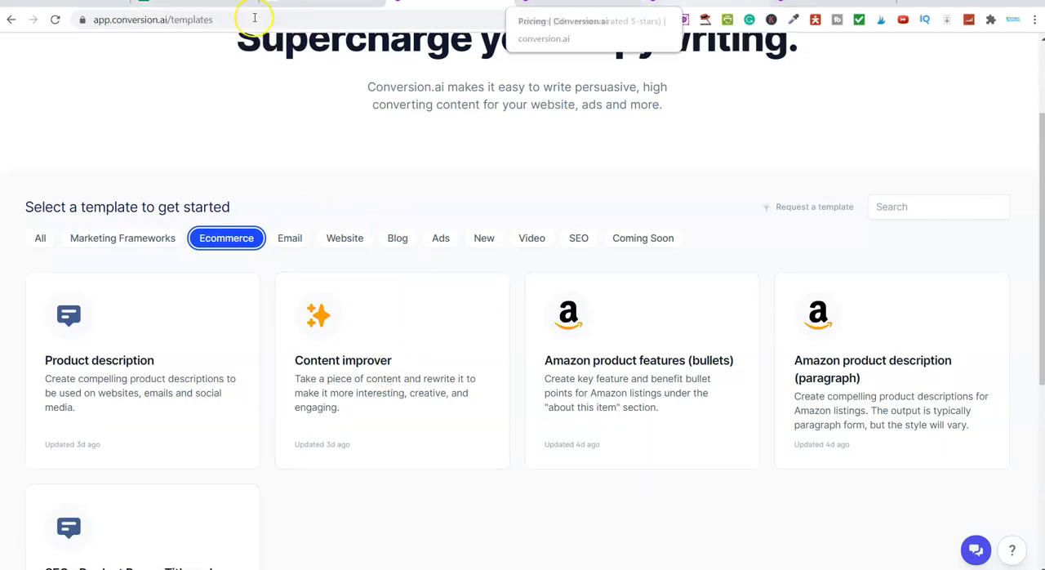
Open the YT Outline spreadsheet from Google Drive and review its title, hook, intro, script and outro rows
left_click(78, 2)
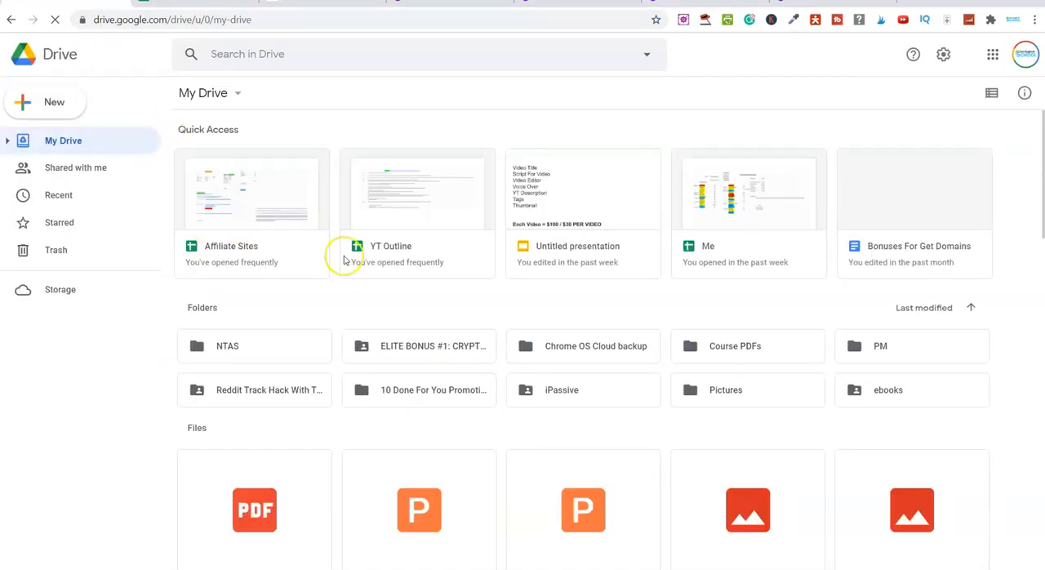
left_click(417, 211)
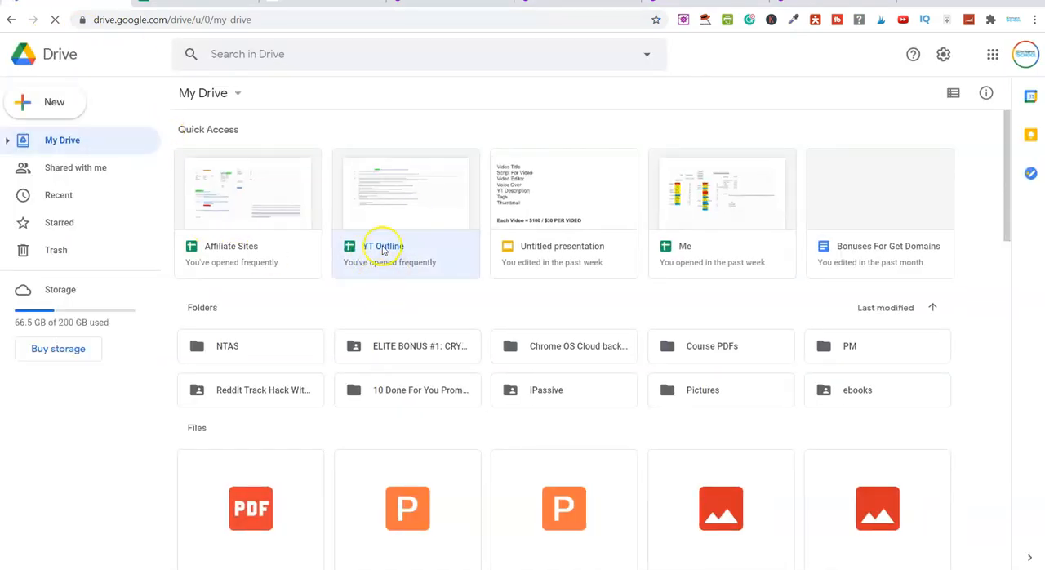
double_click(383, 251)
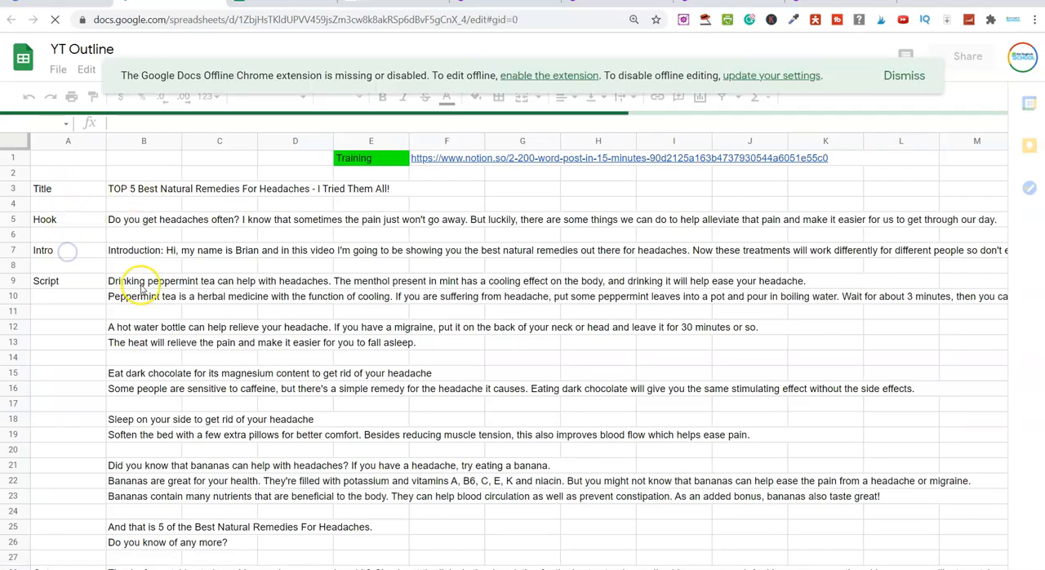
scroll(196, 472, "down", 2)
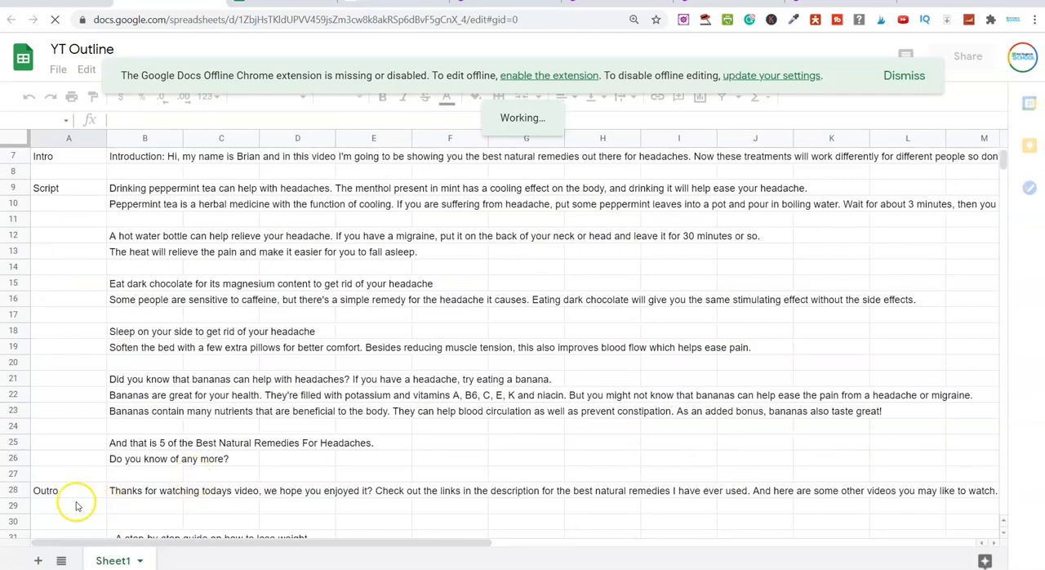
scroll(130, 490, "down", 1)
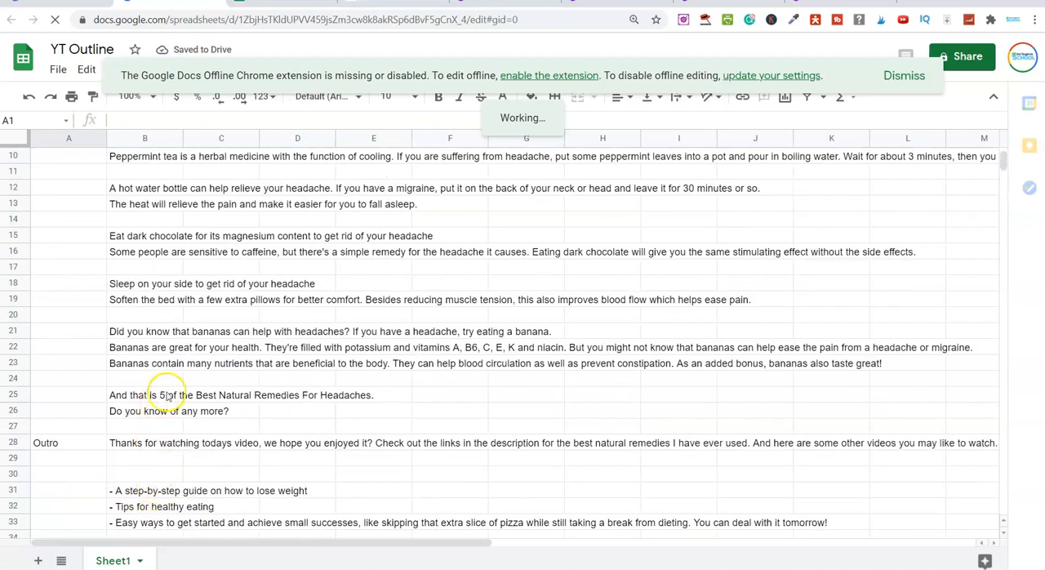
scroll(242, 396, "up", 3)
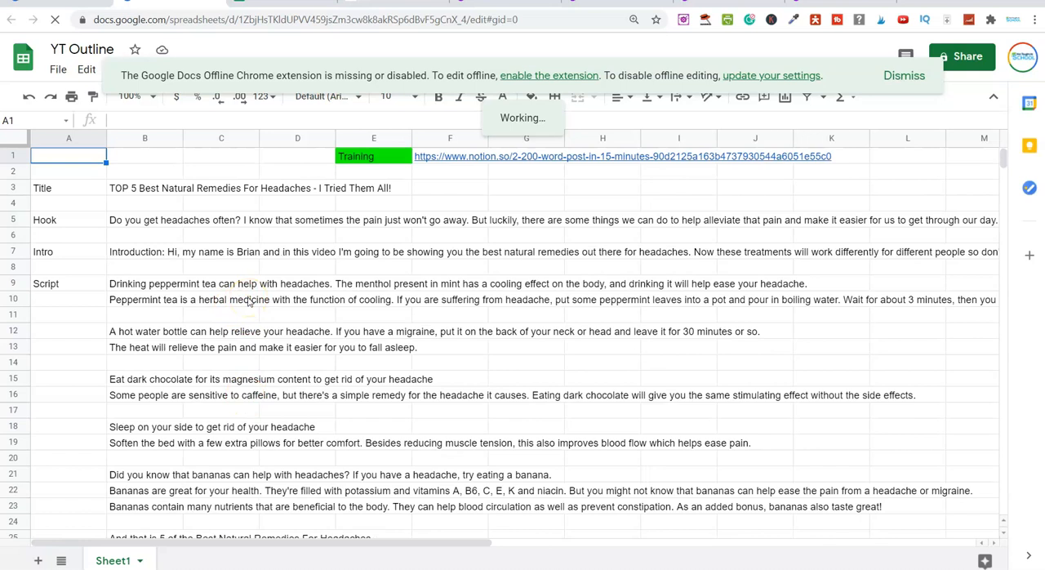
scroll(215, 304, "down", 5)
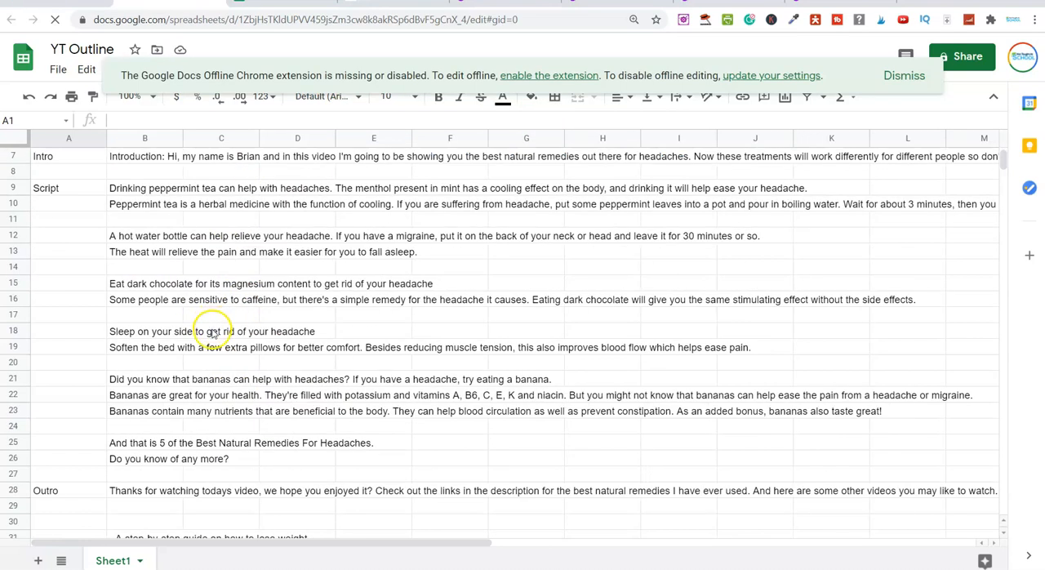
scroll(300, 299, "up", 3)
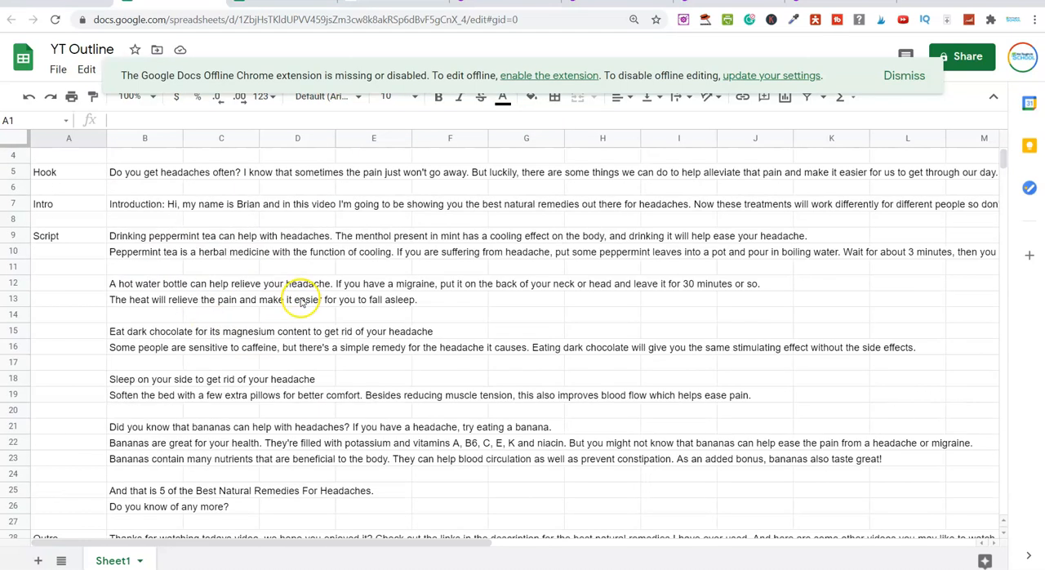
Return to the Ecommerce templates, view the Content improver template and switch to the Conversion.ai review article
left_click(506, 6)
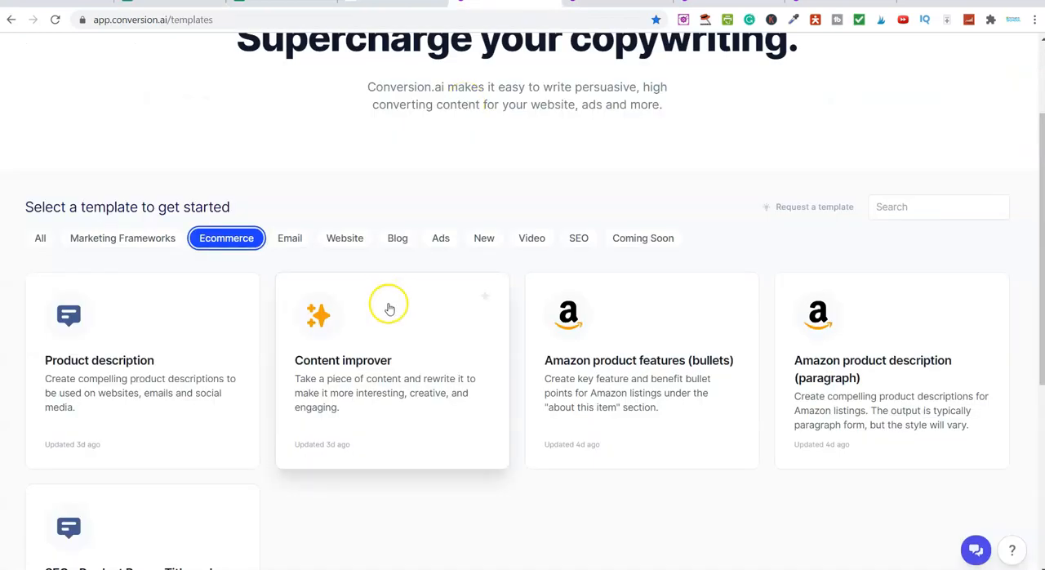
scroll(287, 397, "down", 2)
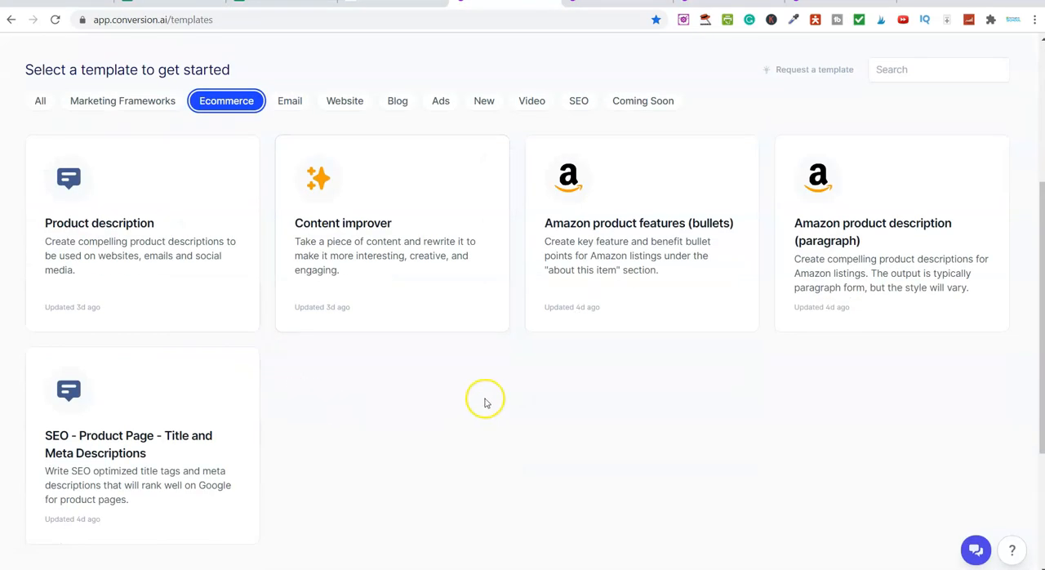
left_click(384, 291)
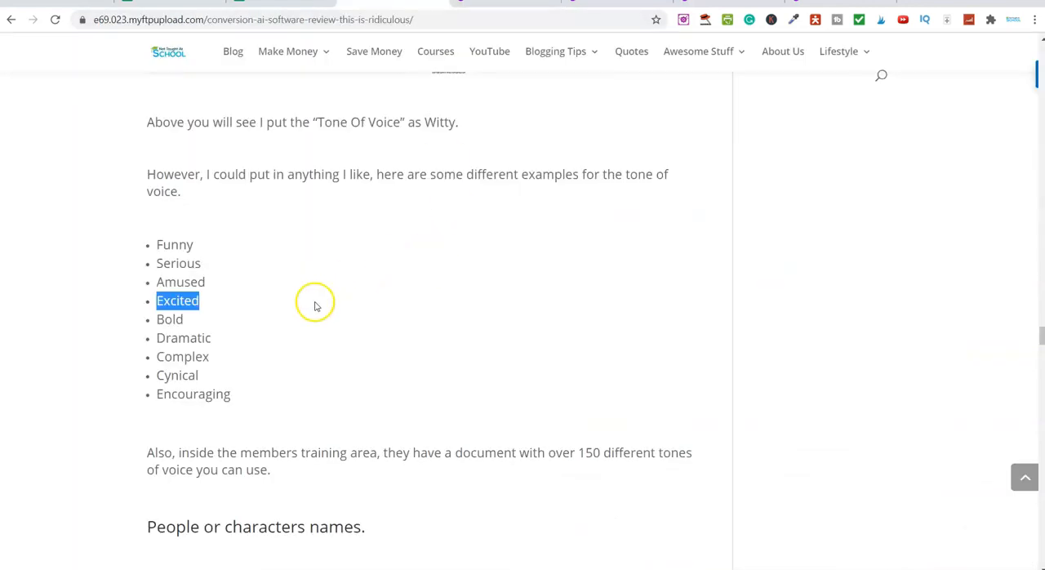
scroll(573, 284, "up", 8)
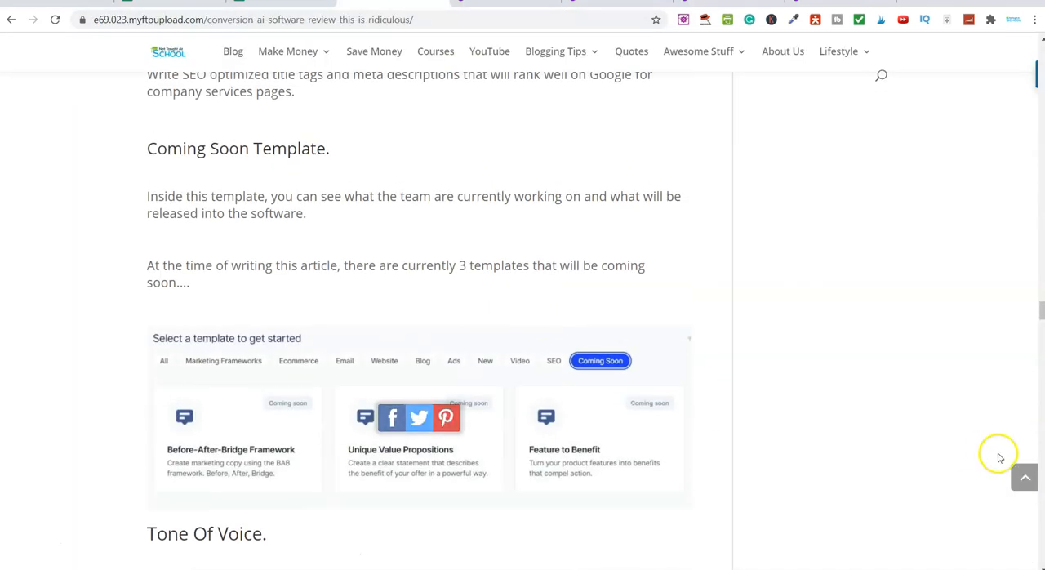
Go to the Output Language section of the review article and review the supported languages
left_click(1024, 476)
scroll(357, 301, "down", 5)
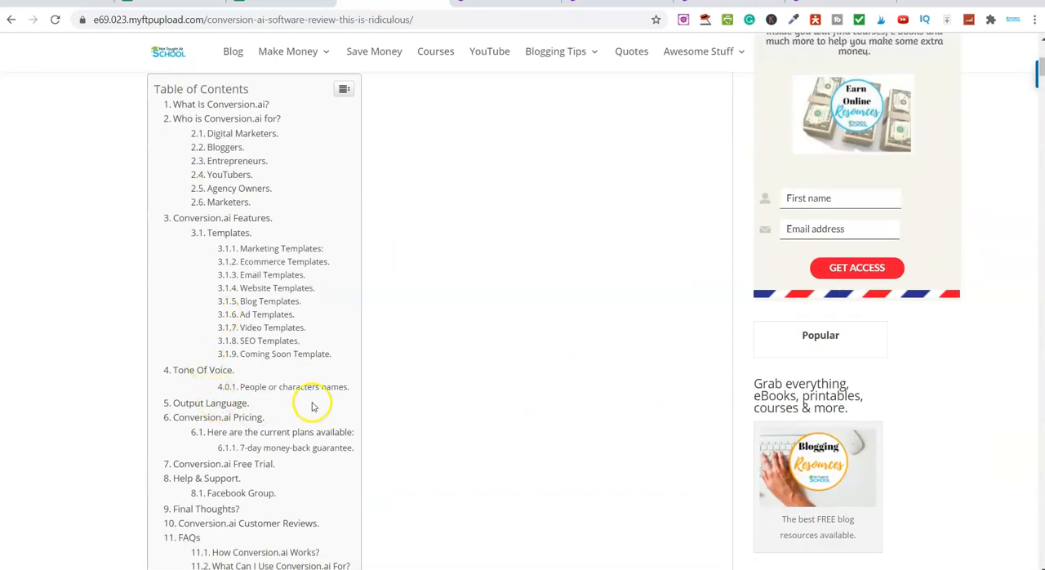
left_click(220, 402)
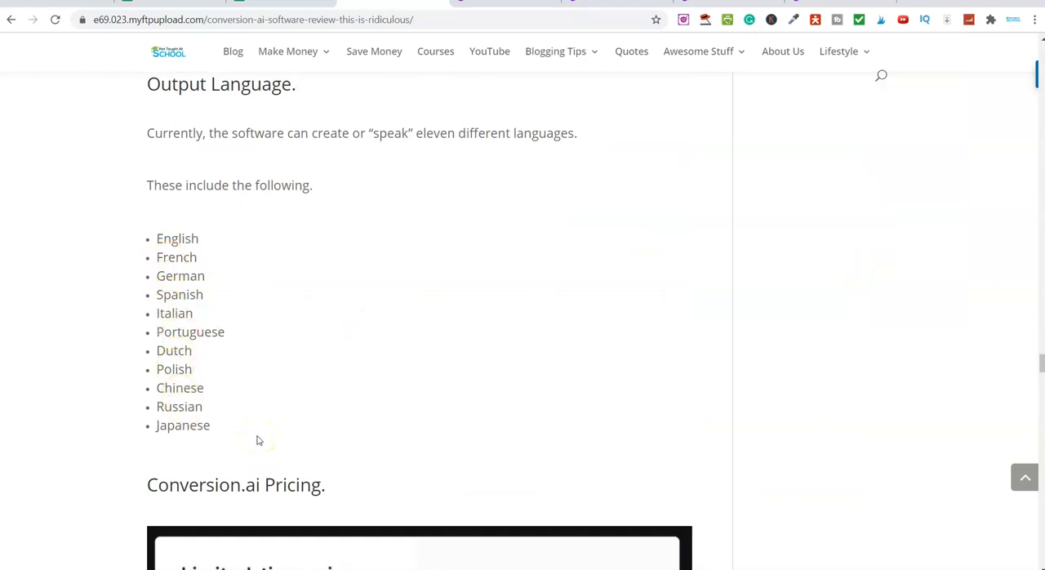
left_click_drag(421, 133, 576, 139)
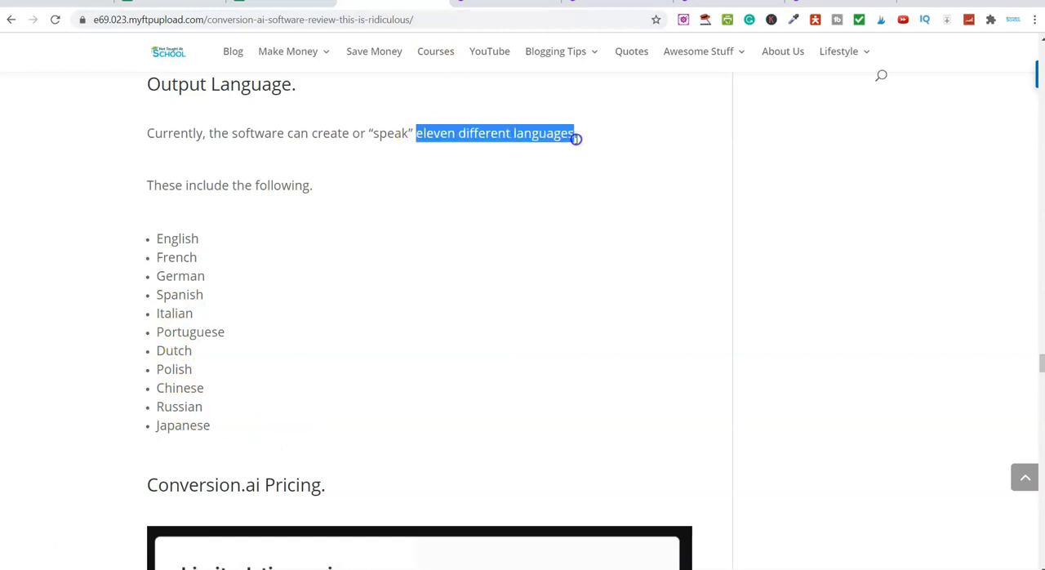
left_click(581, 141)
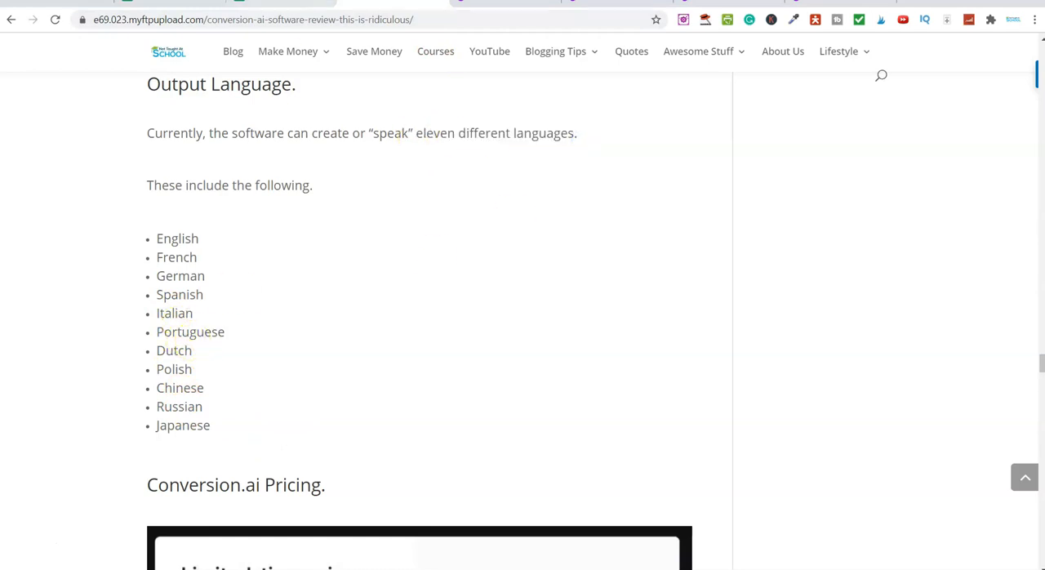
Return to the Content improver, set the output language to Spanish and the number of outputs to 1, and generate the content
left_click(494, 4)
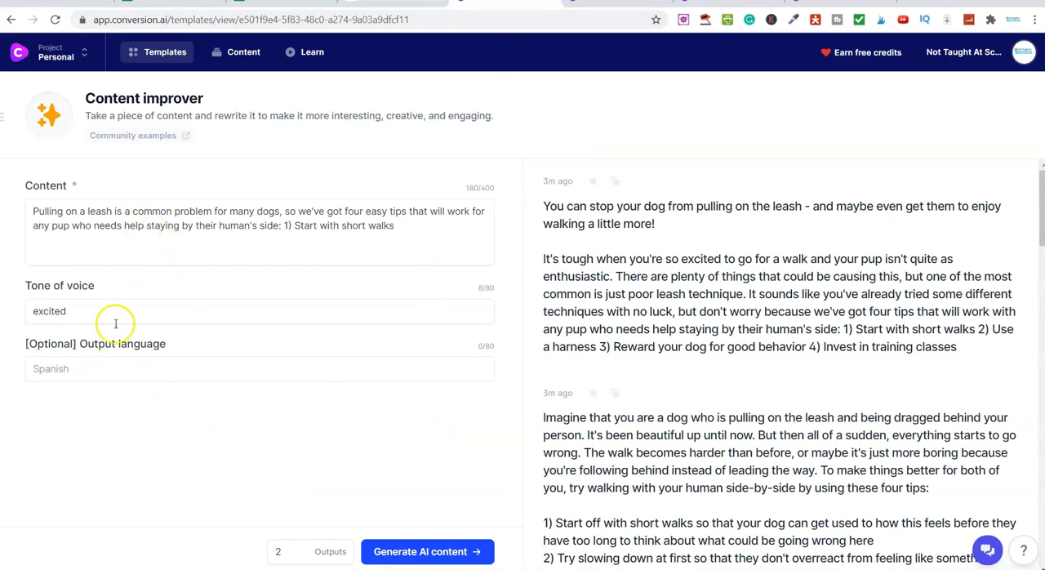
left_click(118, 364)
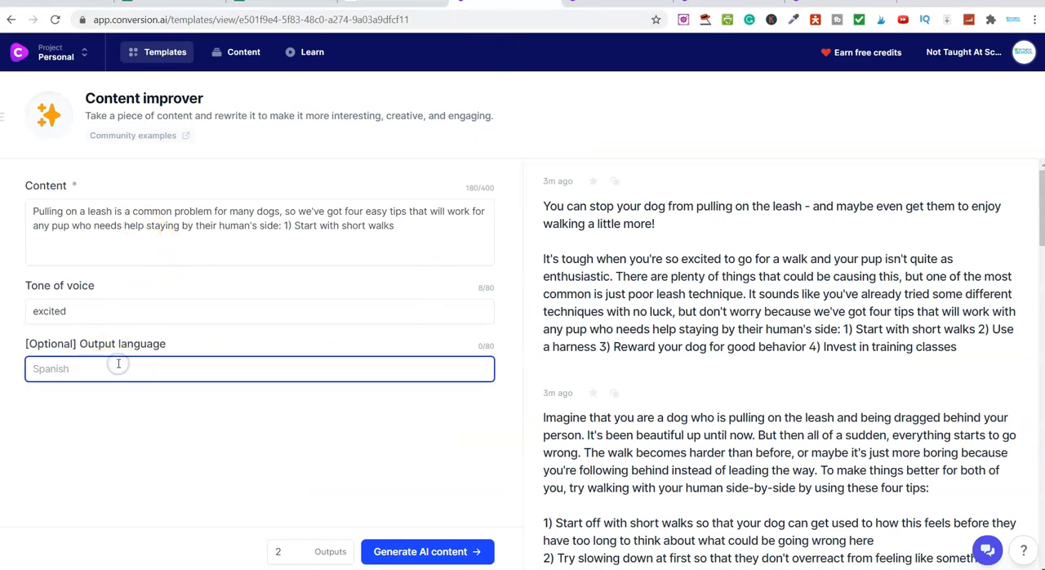
key("Caps_Lock")
type("S")
key("Caps_Lock")
type("pan")
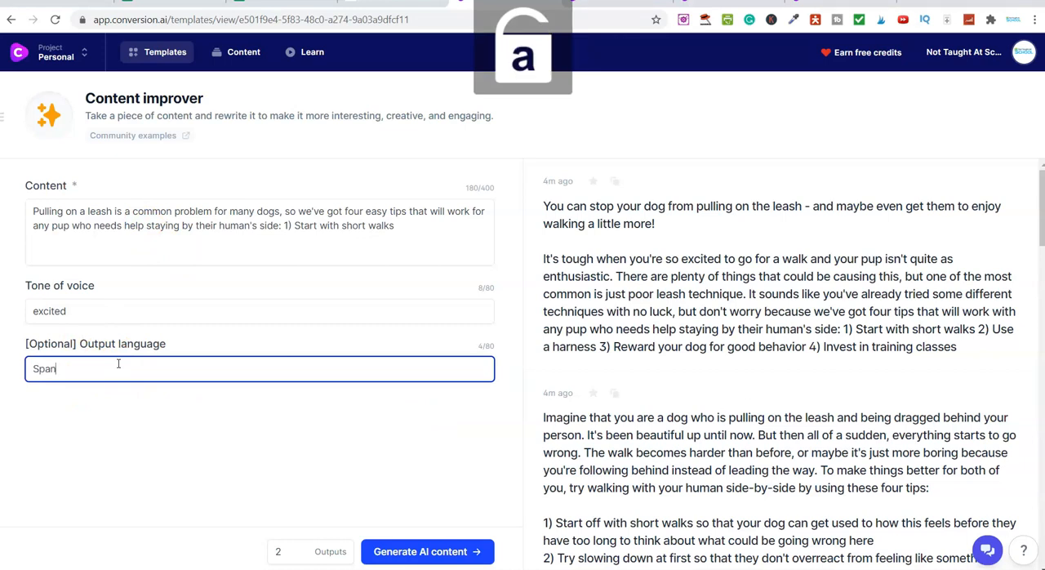
type("ish")
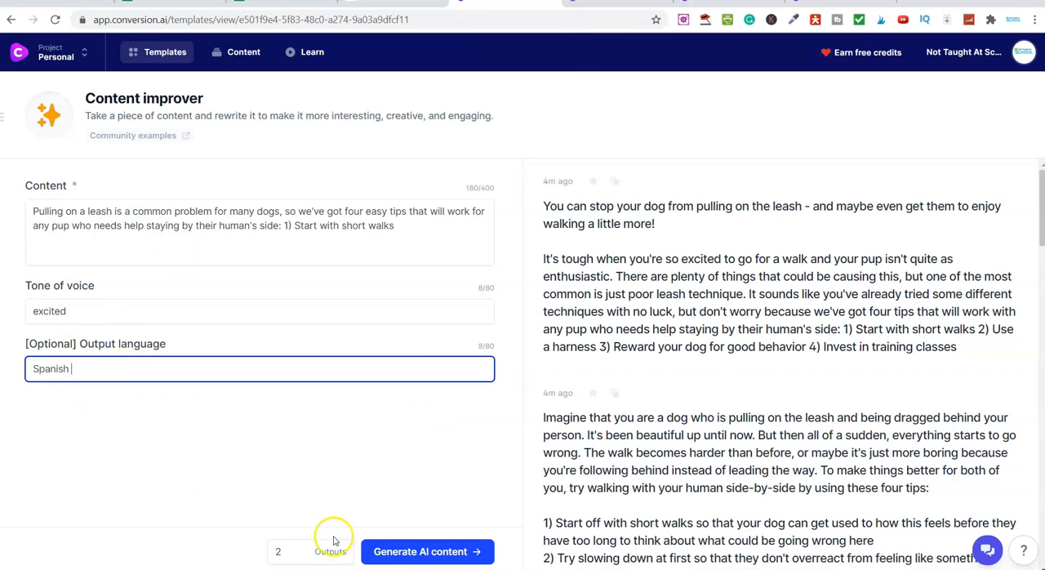
left_click(299, 559)
left_click(418, 551)
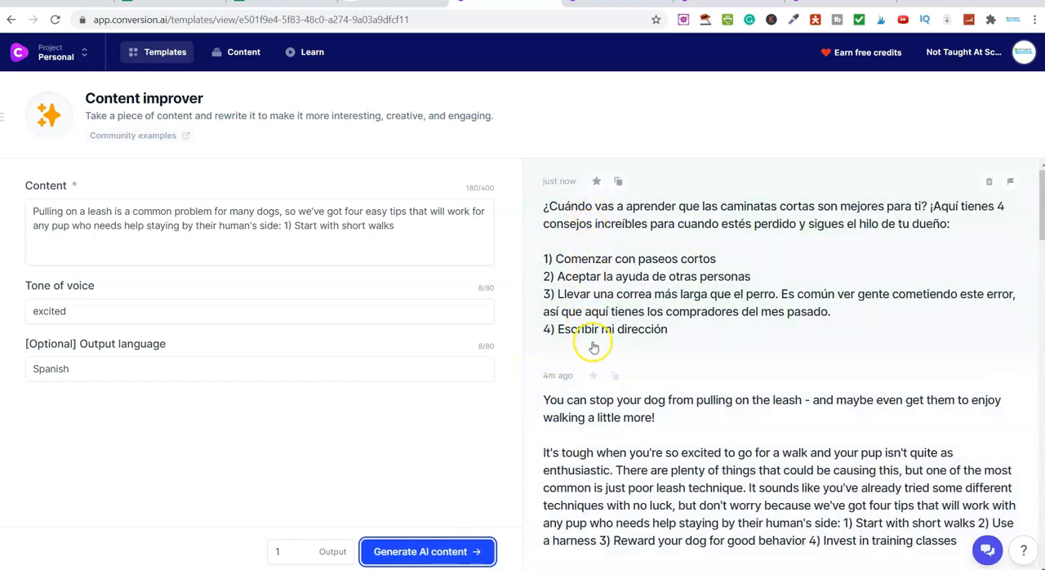
Check the language list in the review article again and return to the tone of voice setting in the Content improver
left_click(390, 4)
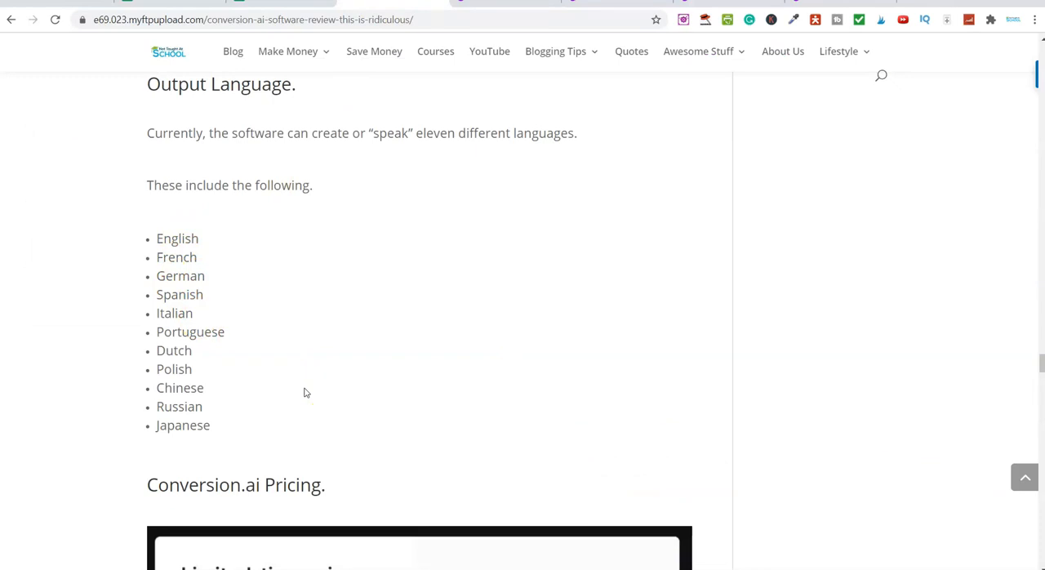
left_click(472, 8)
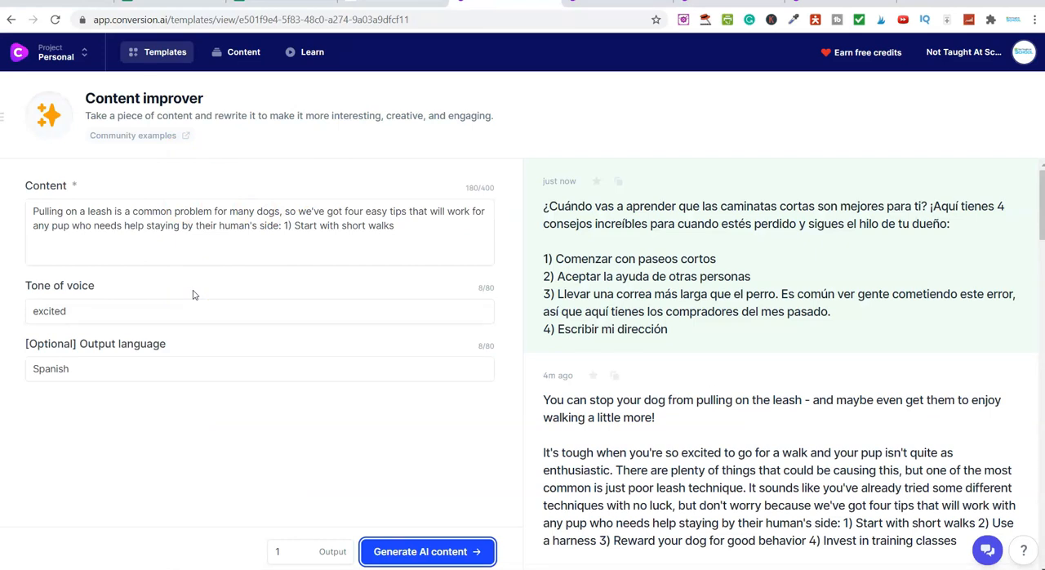
left_click(143, 308)
Open the full template list and browse it from AIDA Framework through to the coming soon templates
left_click(163, 51)
scroll(499, 351, "down", 4)
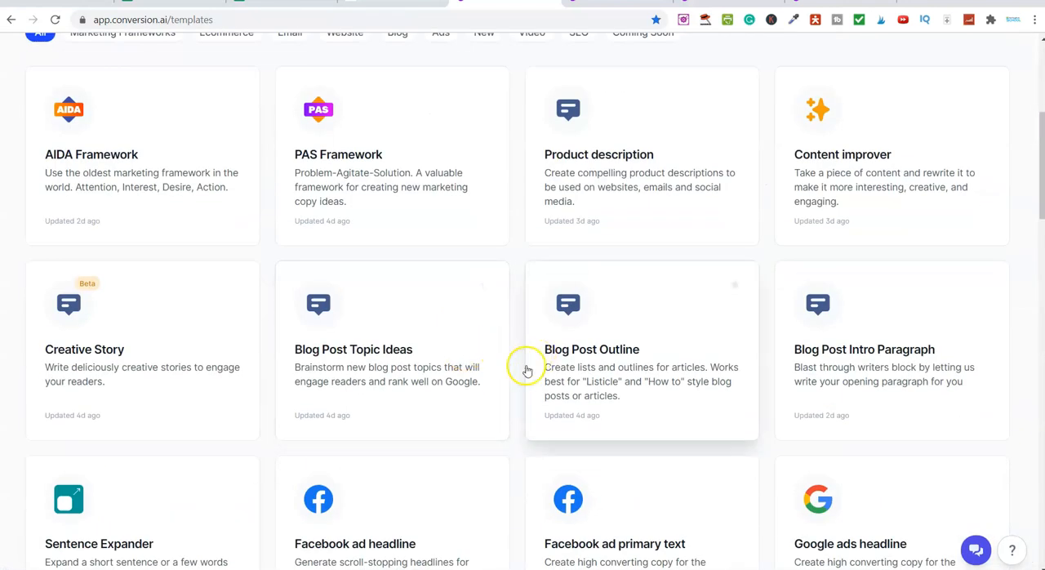
scroll(528, 368, "down", 4)
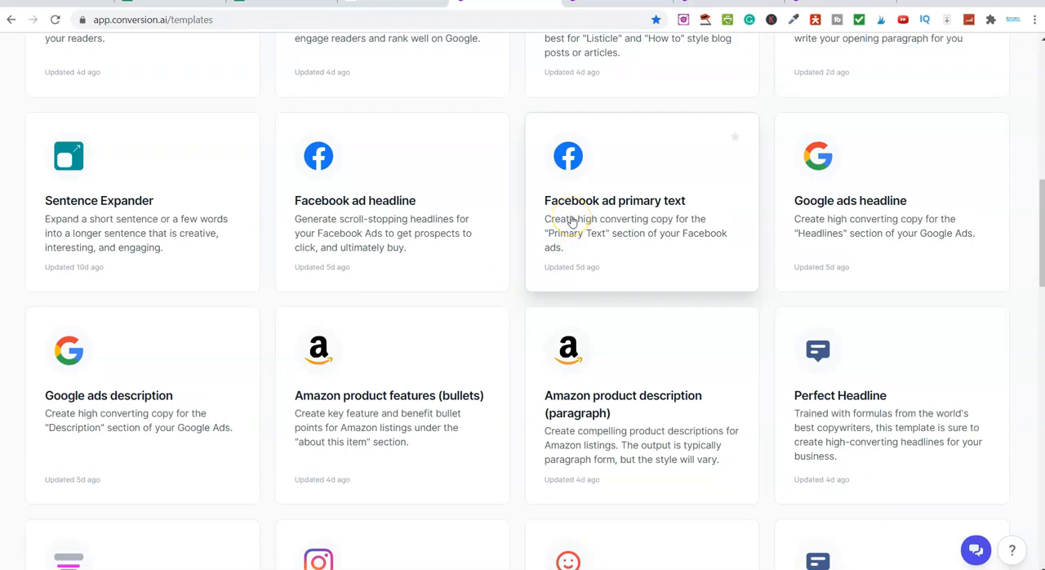
scroll(865, 226, "down", 3)
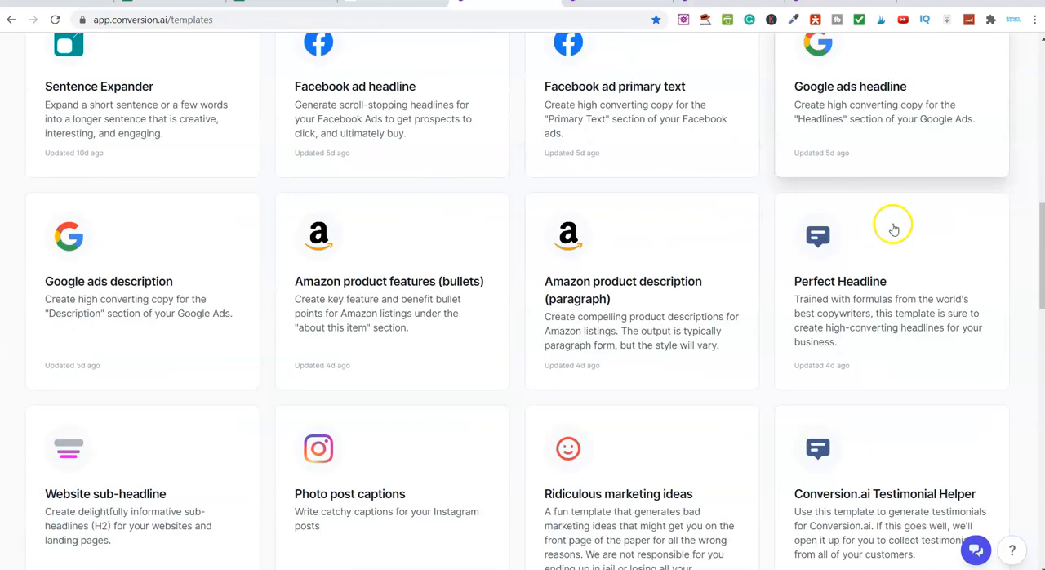
scroll(877, 232, "down", 3)
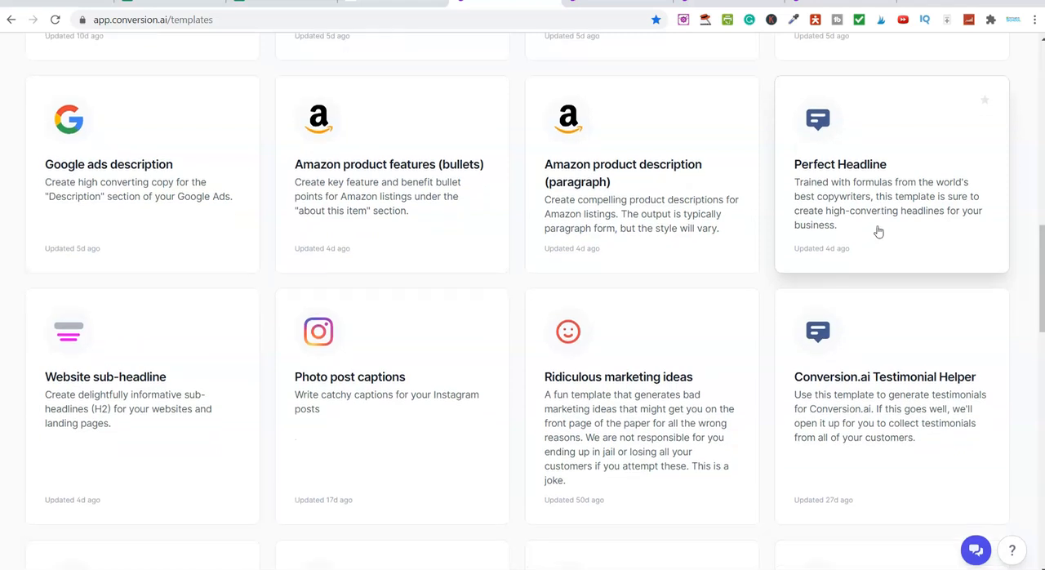
scroll(225, 332, "down", 10)
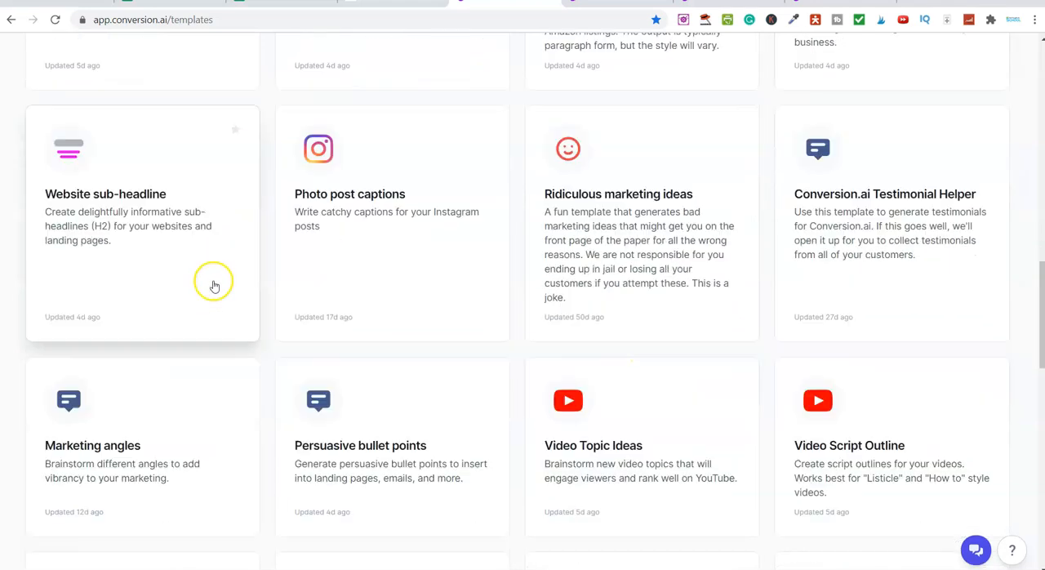
scroll(244, 327, "down", 6)
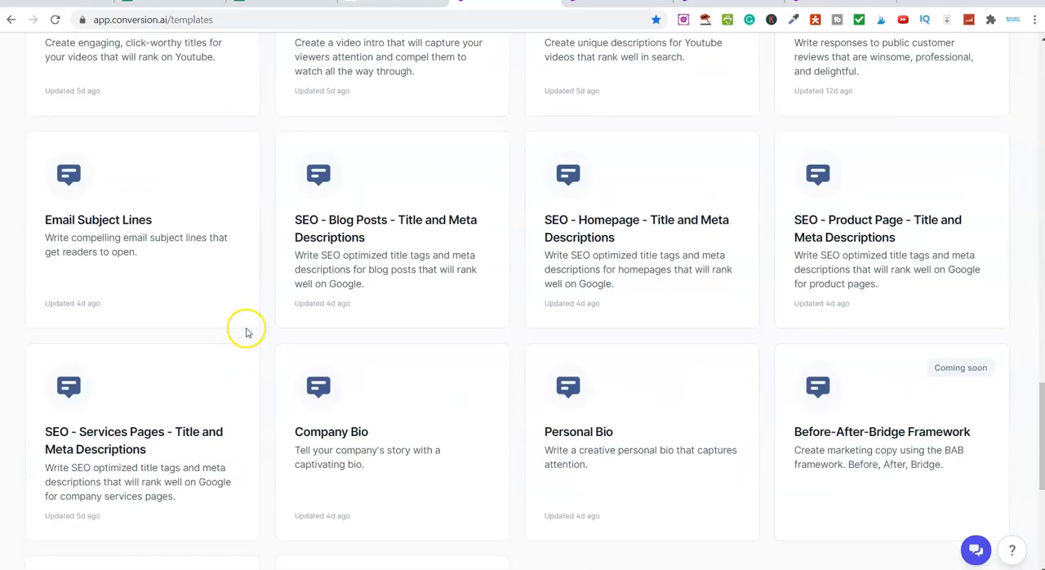
scroll(443, 346, "up", 8)
scroll(443, 346, "up", 15)
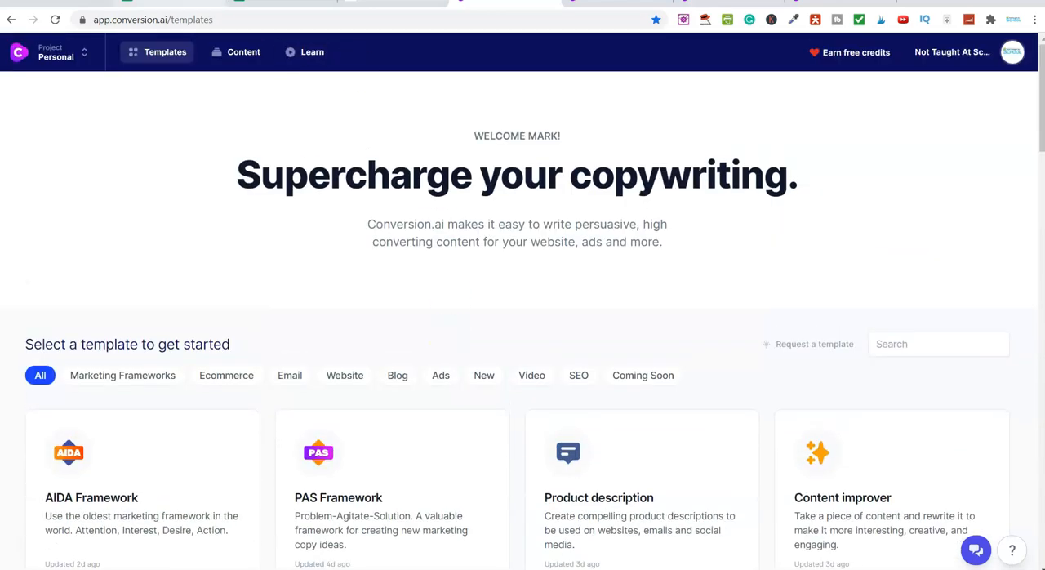
Switch to the YT Outline spreadsheet and open the training link in cell F1
left_click(181, 3)
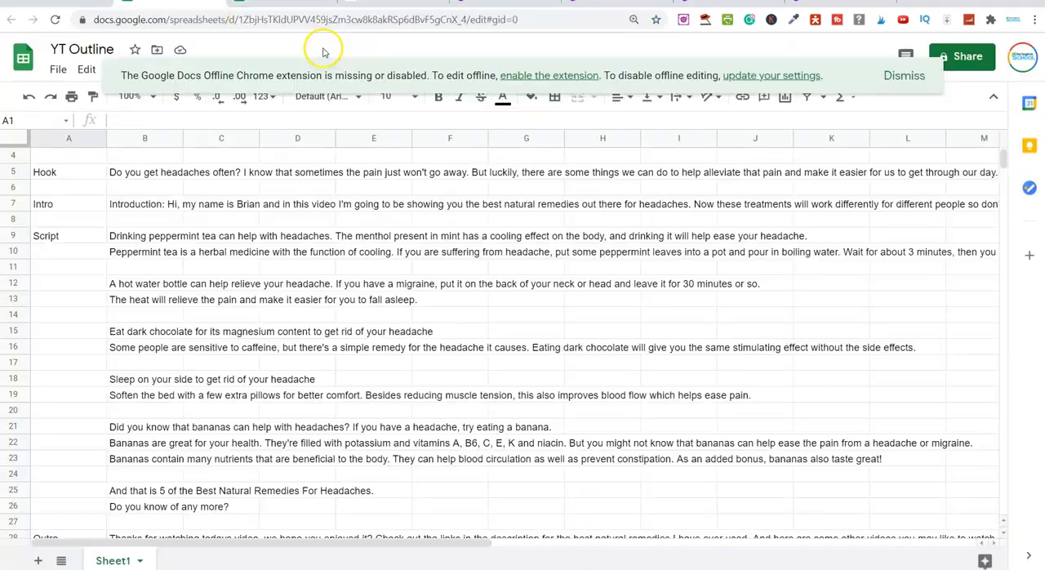
scroll(397, 264, "up", 1)
left_click(444, 160)
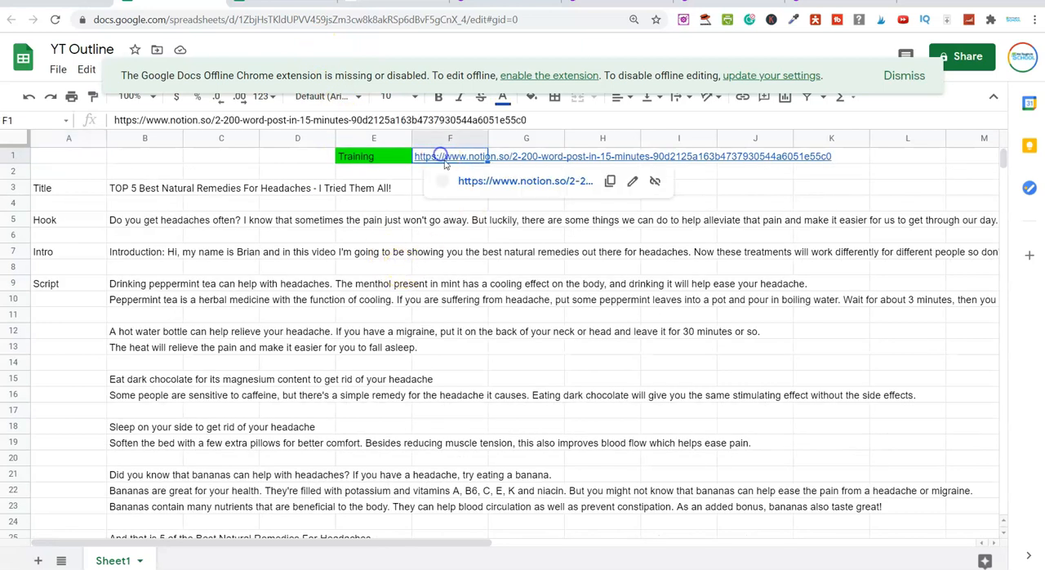
left_click(482, 180)
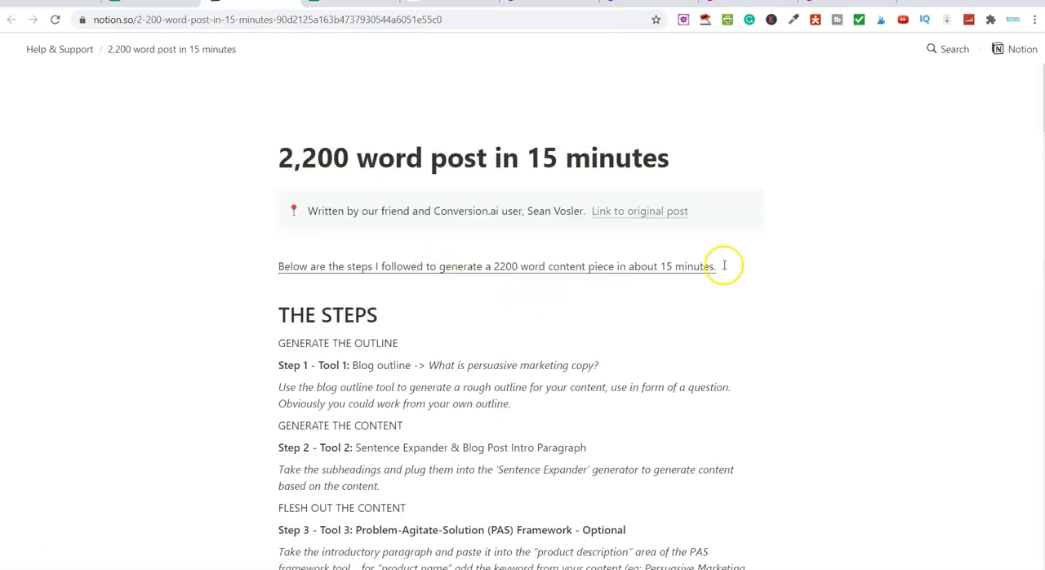
Read through the "2,200 word post in 15 minutes" training, from its title to the example article, and return to its start
left_click_drag(284, 156, 664, 160)
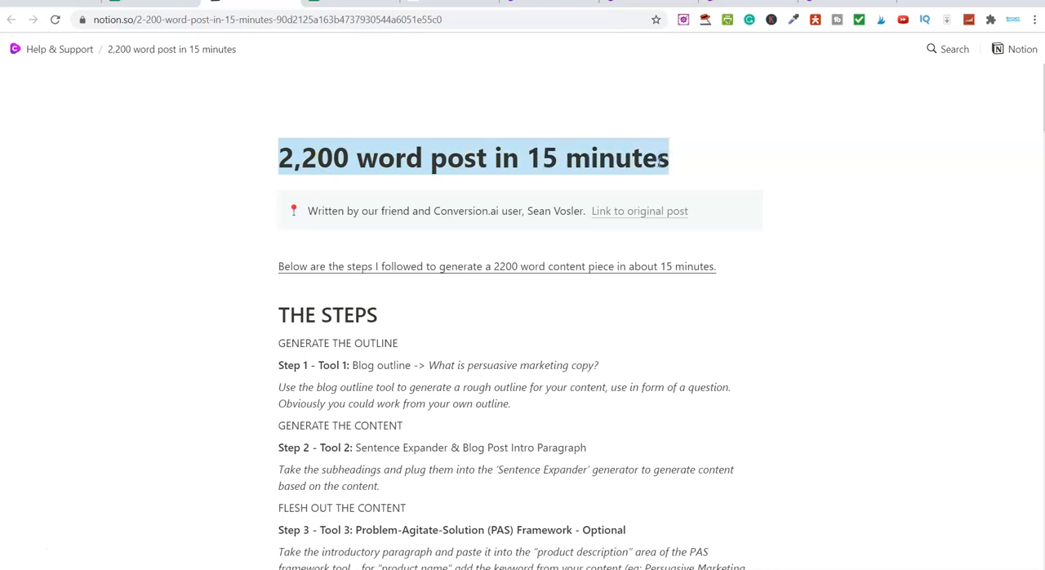
left_click(945, 212)
scroll(711, 313, "down", 4)
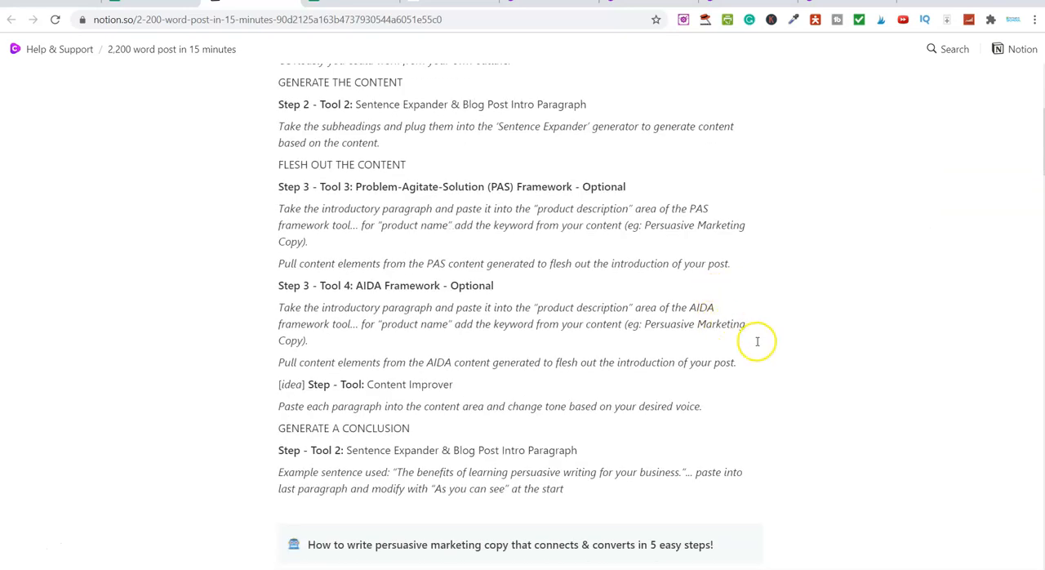
scroll(776, 352, "down", 3)
scroll(779, 352, "down", 10)
scroll(779, 351, "down", 11)
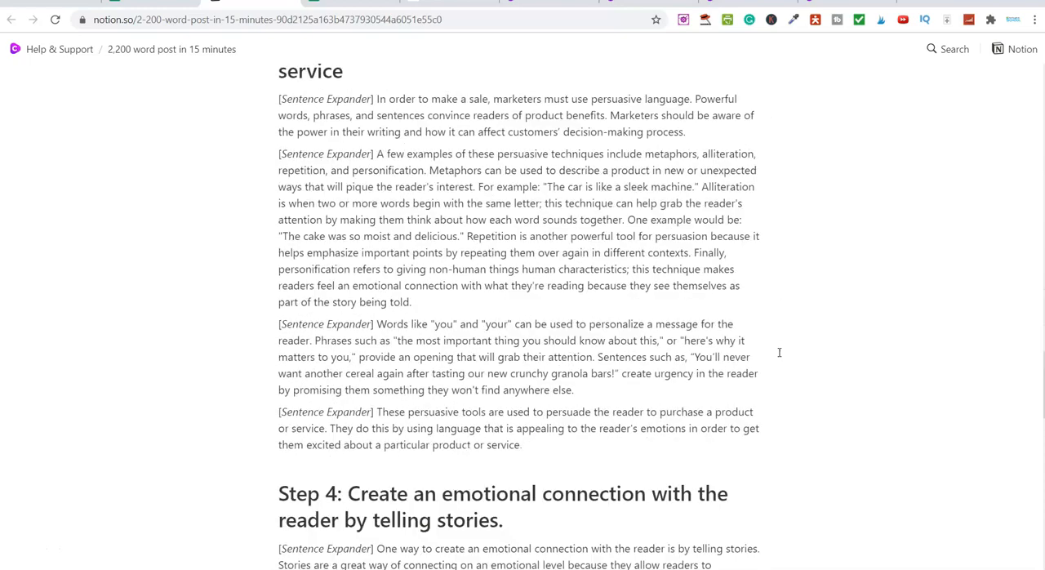
scroll(779, 352, "down", 7)
scroll(779, 352, "down", 7)
scroll(827, 334, "up", 9)
scroll(827, 334, "up", 20)
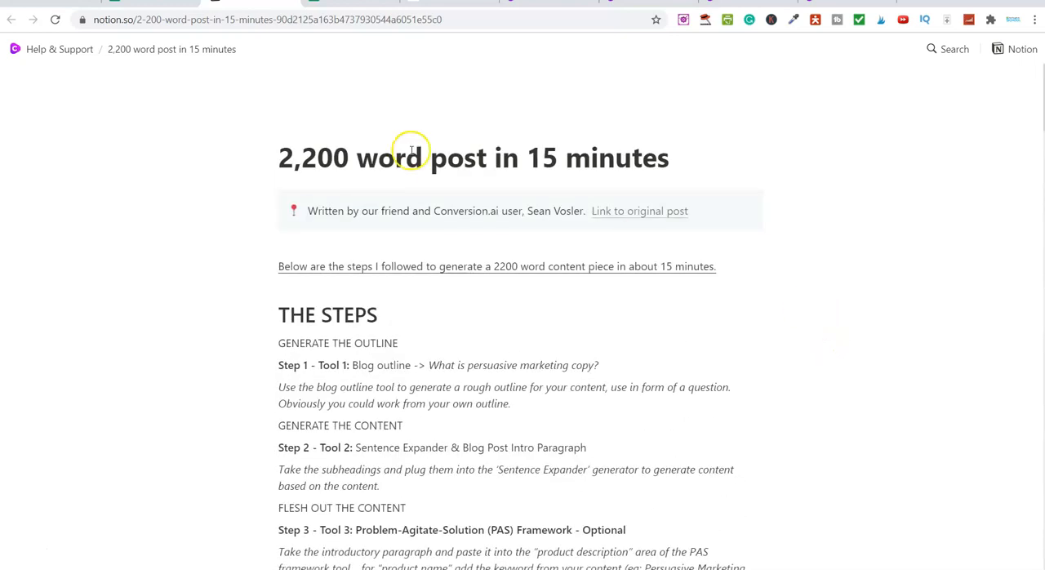
Review the training's steps, pointing out Blog outline, Sentence Expander, PAS Framework and AIDA Framework
left_click_drag(277, 163, 705, 170)
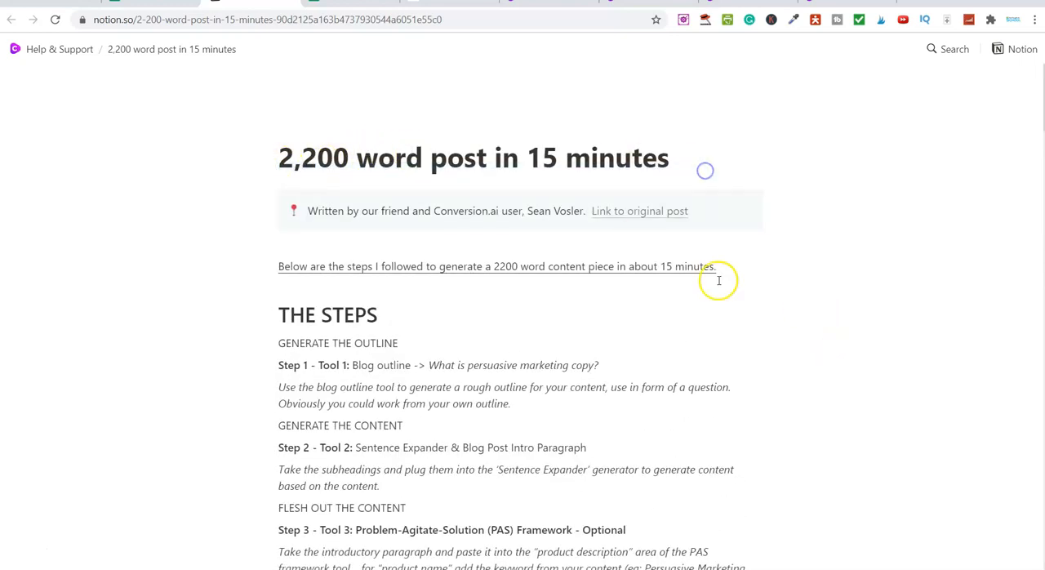
scroll(718, 280, "down", 3)
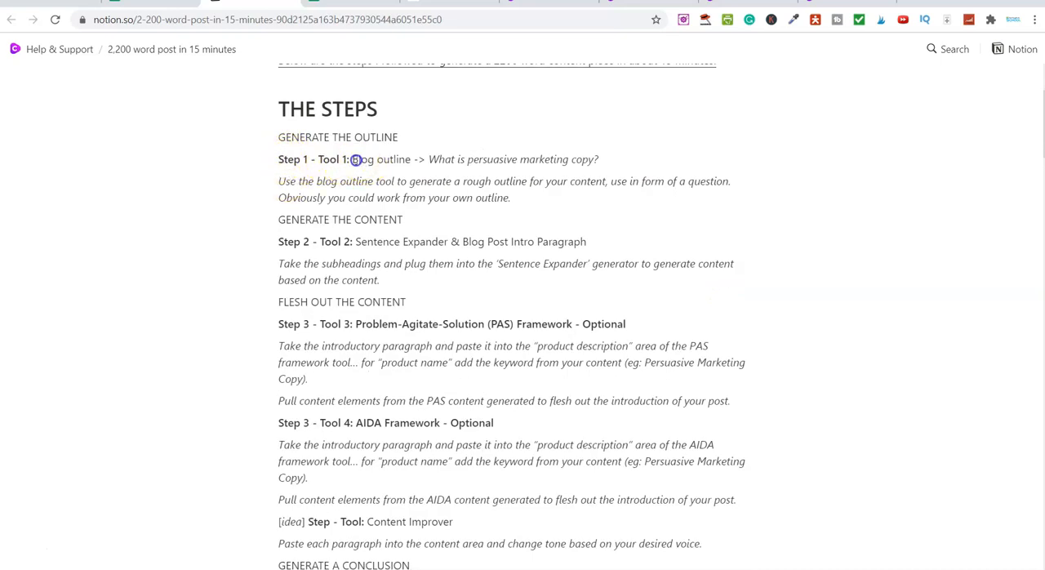
left_click_drag(389, 160, 391, 162)
left_click_drag(357, 241, 455, 239)
scroll(424, 232, "down", 2)
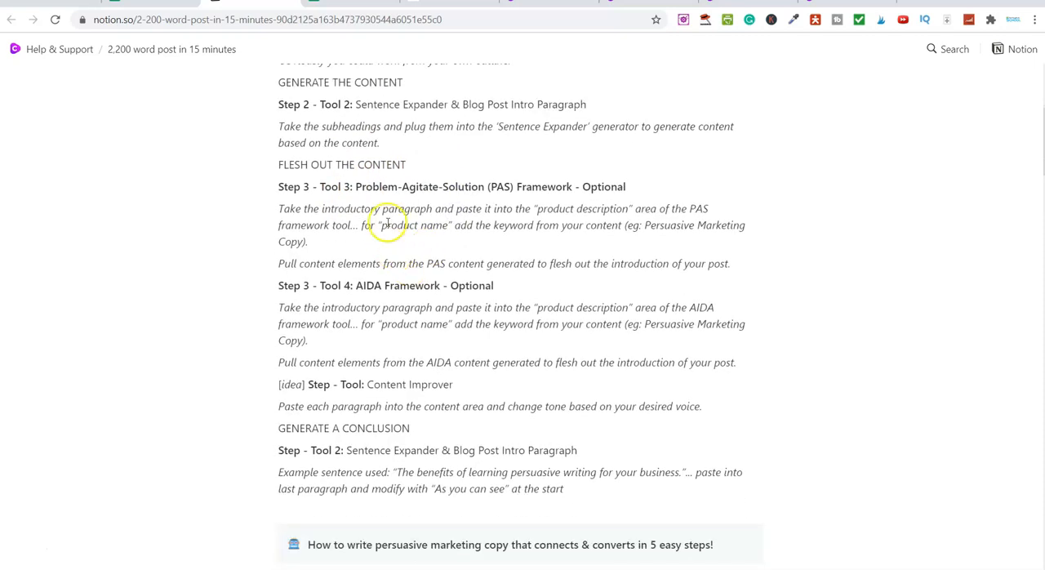
left_click_drag(373, 186, 597, 205)
left_click_drag(369, 285, 502, 287)
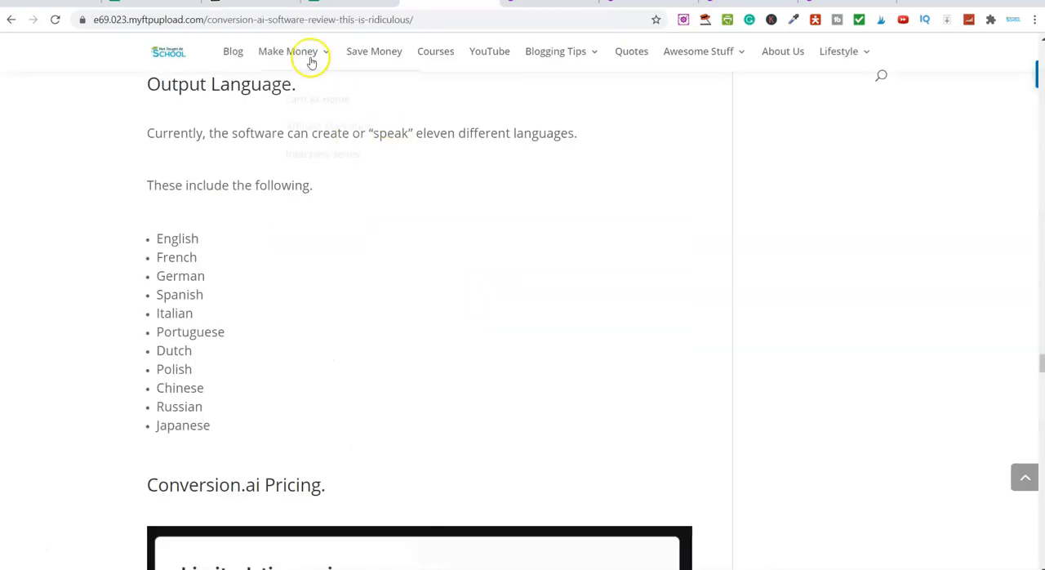
Switch to the review article and open the site's Earn At Home category
mouse_move(290, 53)
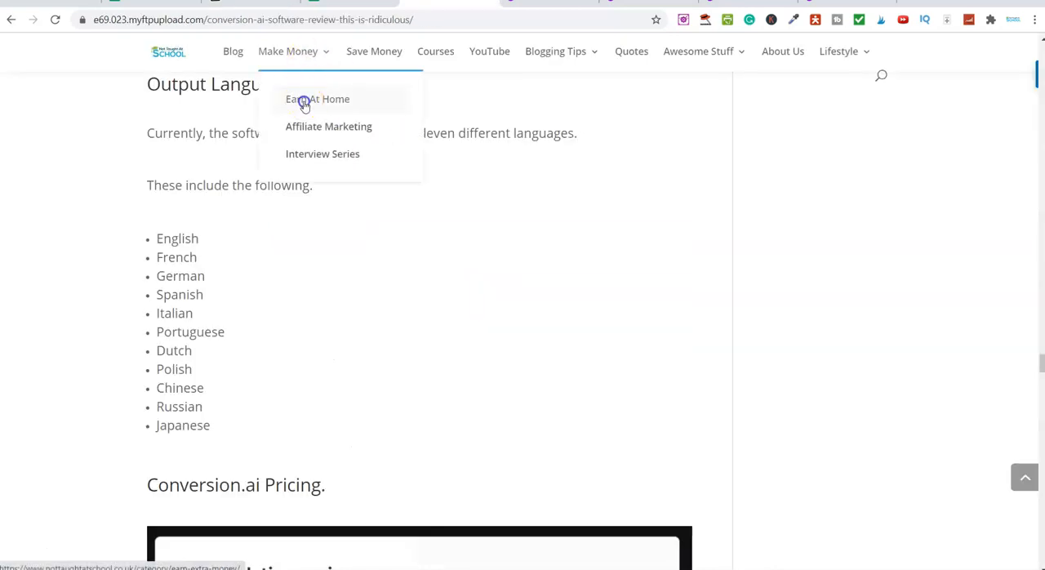
left_click(303, 103)
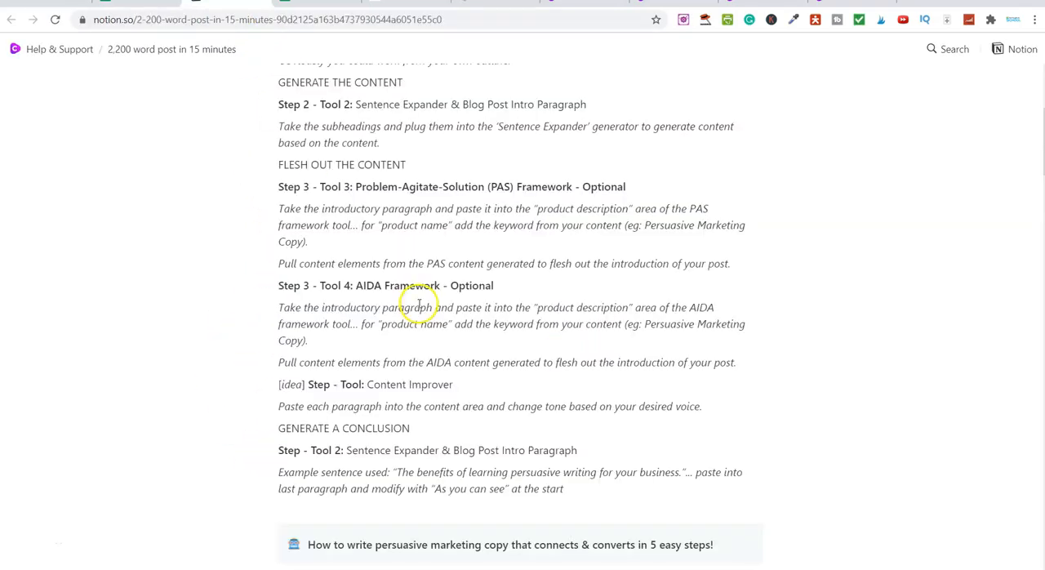
Return to the Notion training page, go to Help & Support and open the "Publish a book in under 72 hours" training
left_click(54, 50)
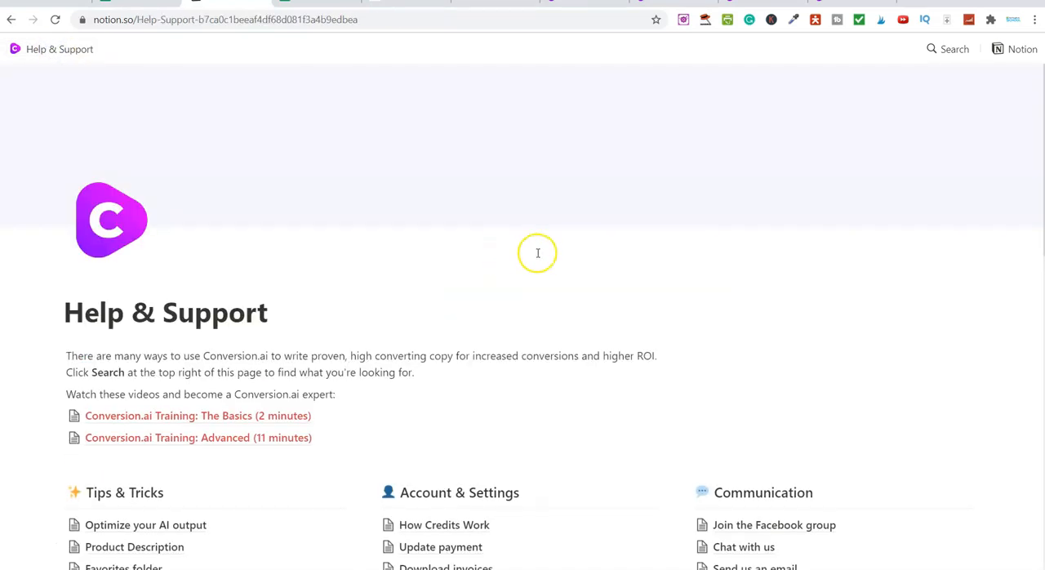
scroll(626, 263, "down", 7)
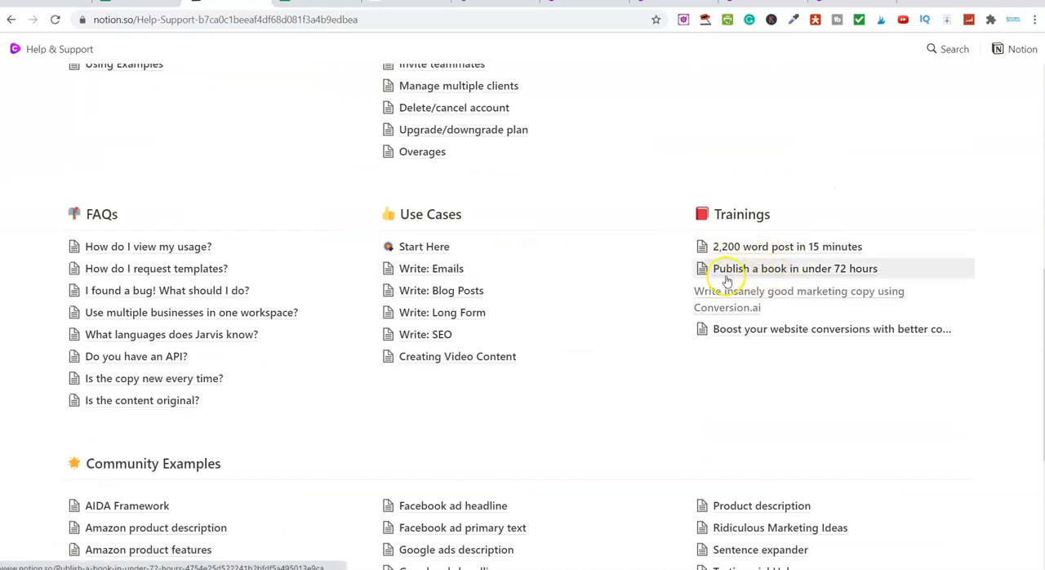
left_click(790, 271)
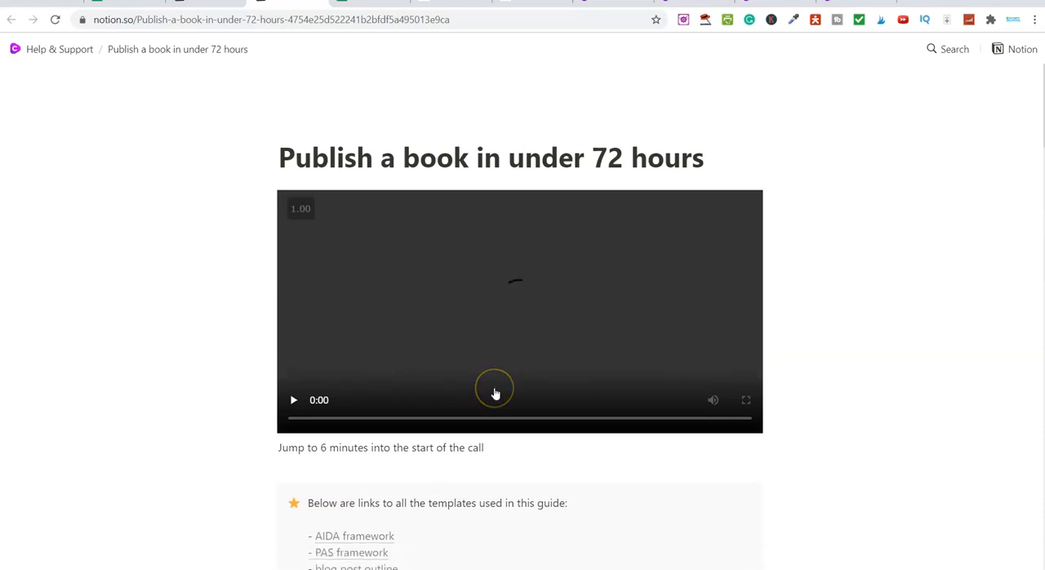
Read through the "Publish a book in under 72 hours" training, from its video to the publishing rights and keywords section, and return to its start
scroll(495, 396, "down", 2)
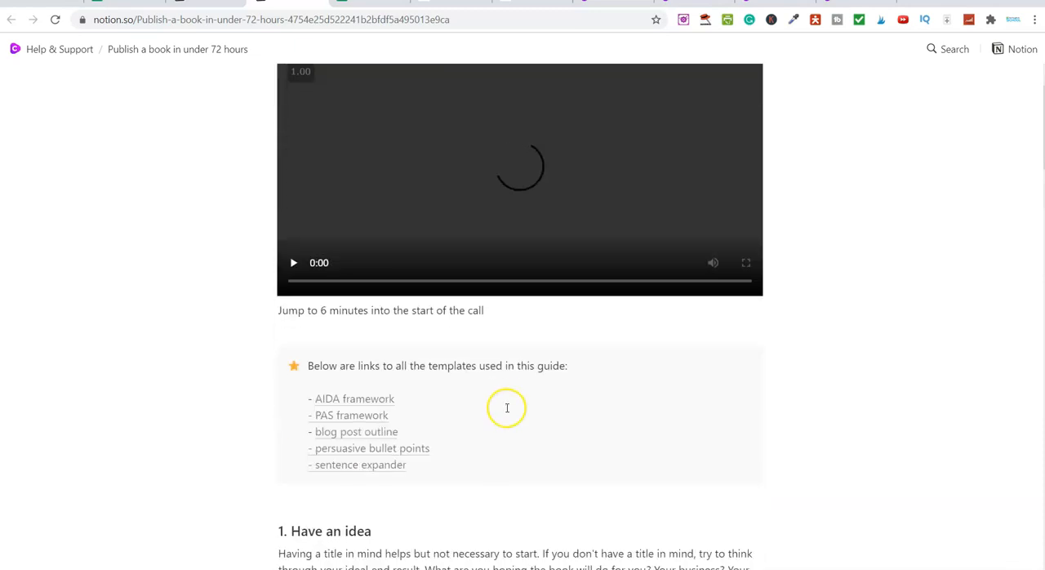
scroll(528, 400, "up", 1)
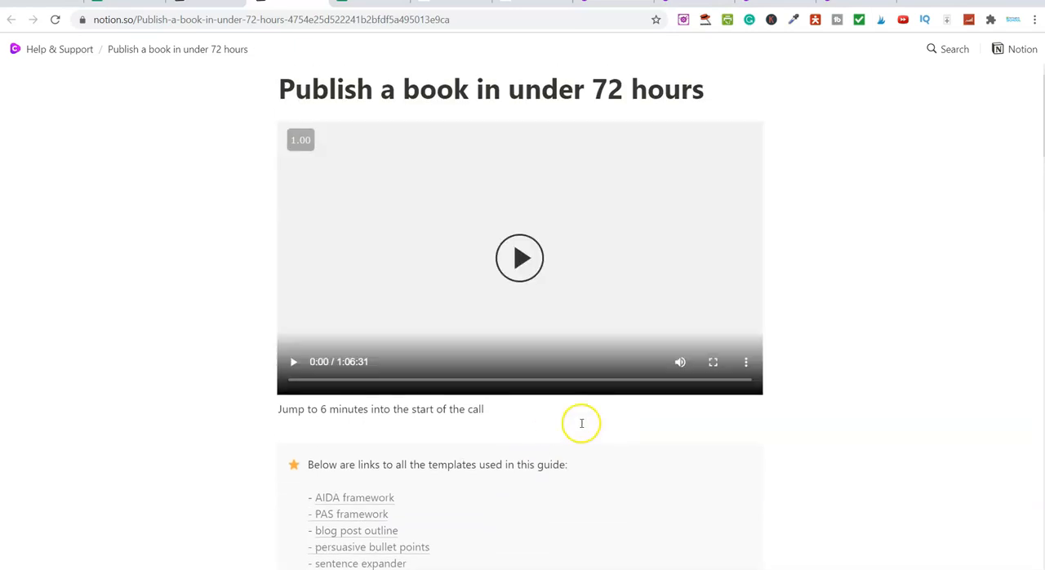
scroll(580, 422, "down", 2)
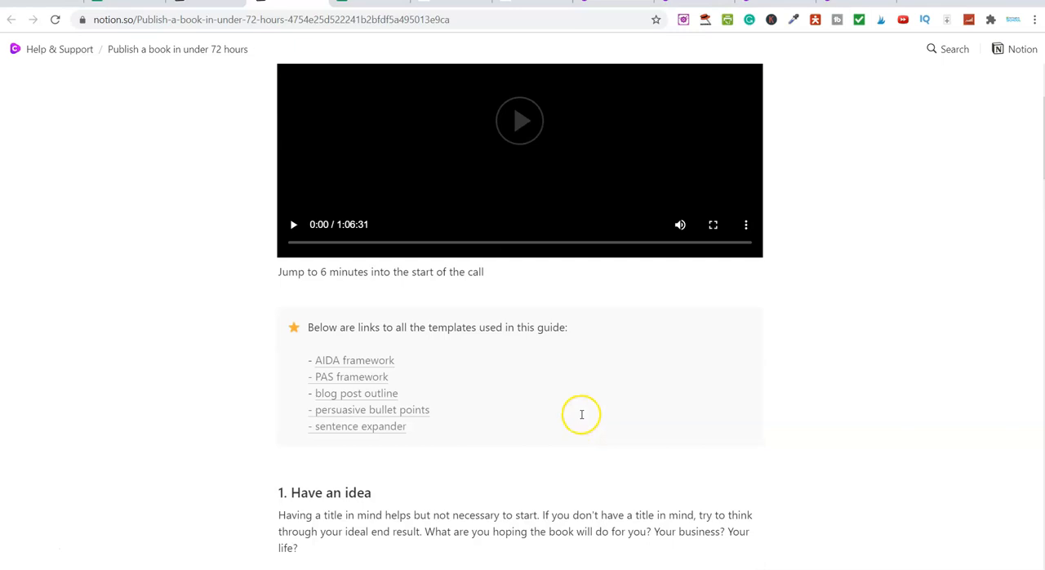
scroll(581, 413, "down", 6)
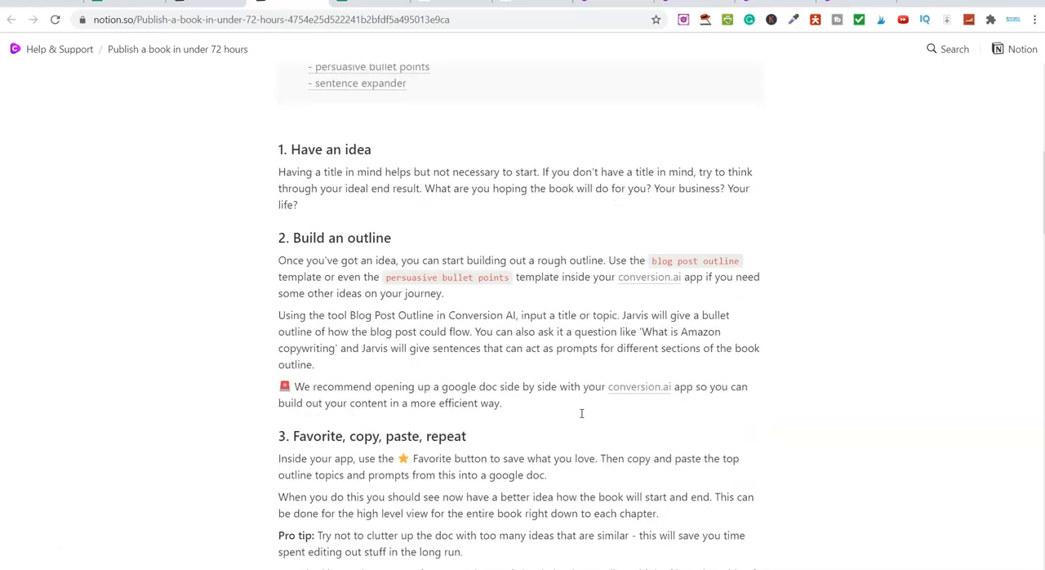
scroll(581, 413, "down", 8)
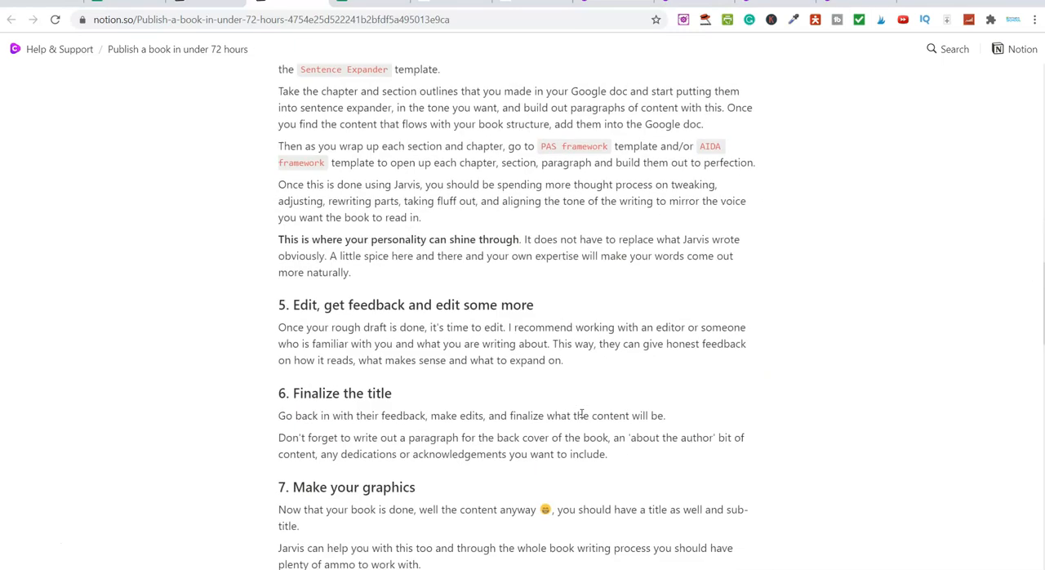
scroll(582, 413, "down", 2)
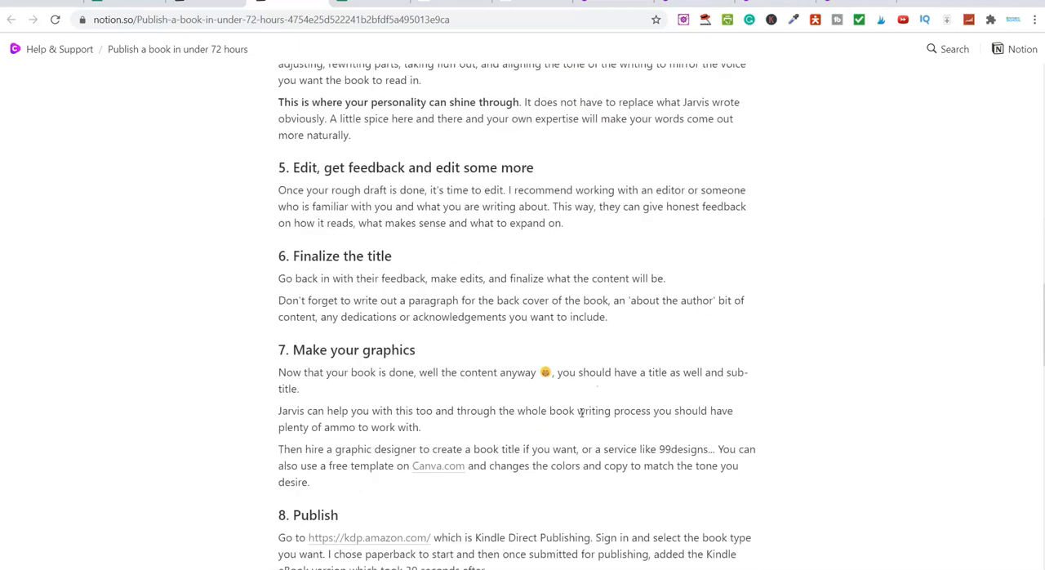
scroll(579, 400, "down", 7)
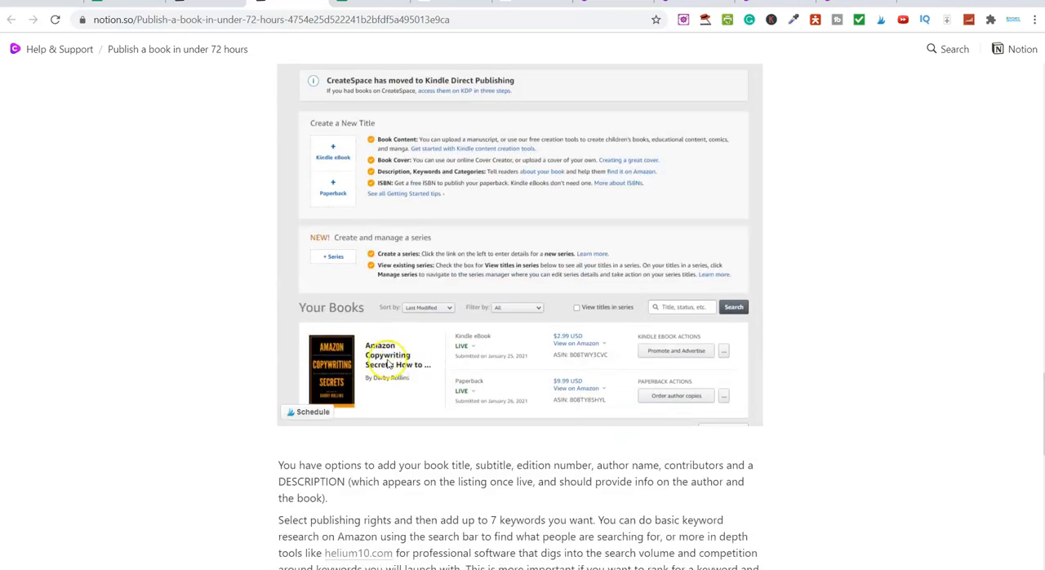
scroll(434, 354, "down", 7)
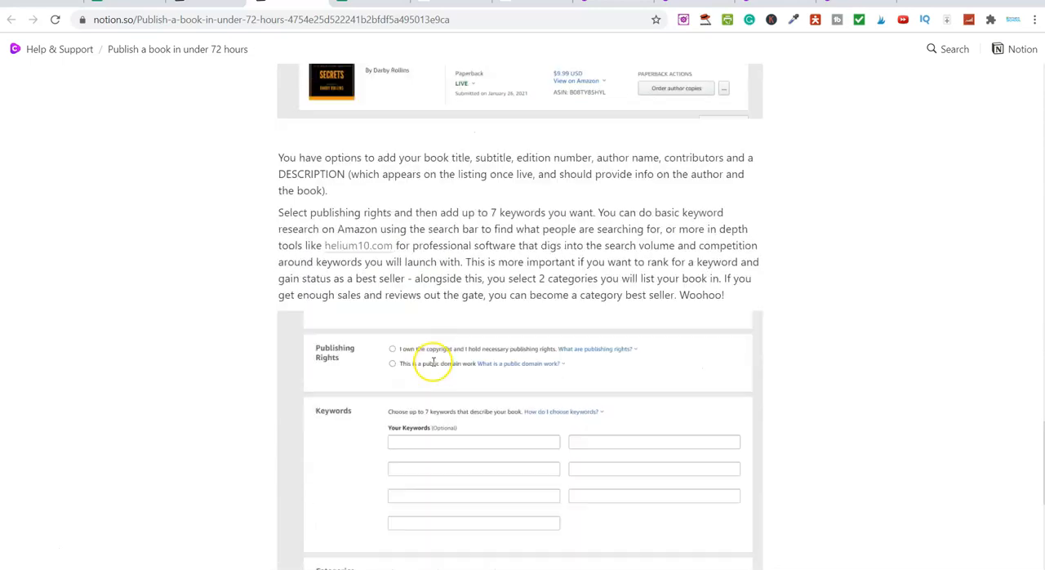
scroll(457, 345, "up", 15)
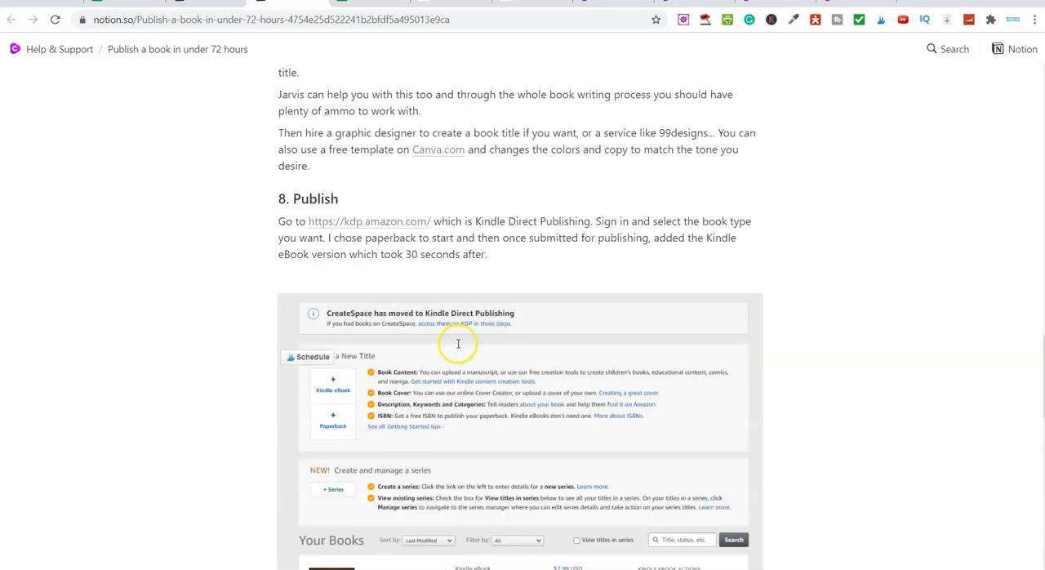
scroll(458, 343, "up", 3)
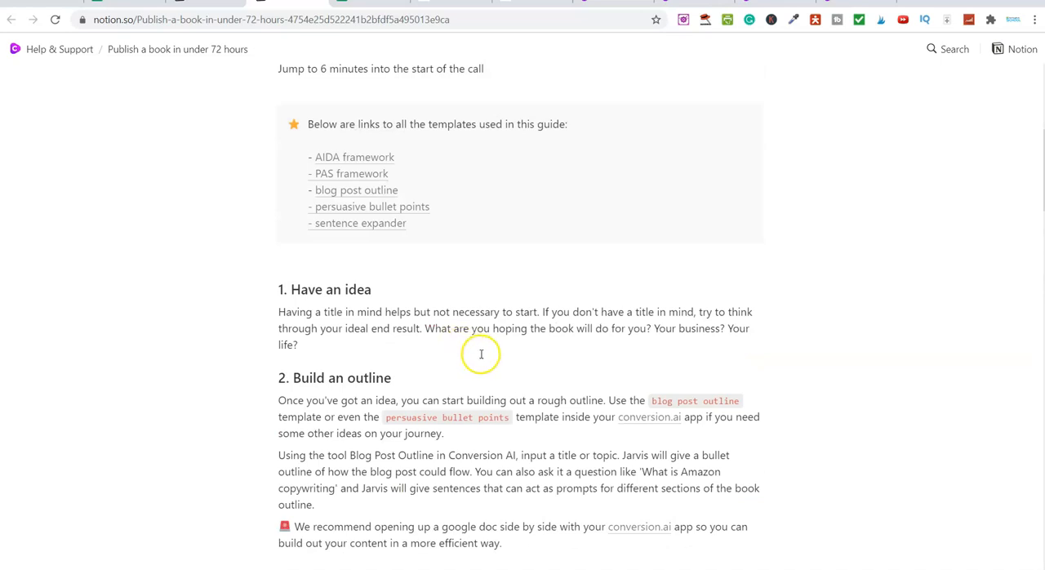
scroll(482, 353, "up", 5)
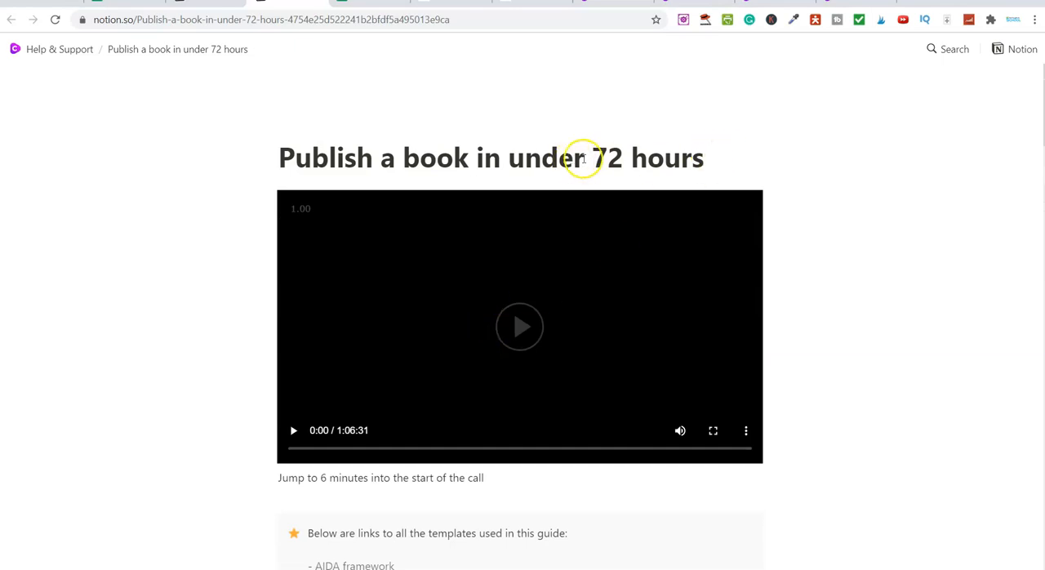
Highlight the "72 hours" part of the training's title and review the list of templates used in the guide
left_click_drag(583, 156, 694, 150)
left_click(709, 150)
scroll(517, 282, "down", 4)
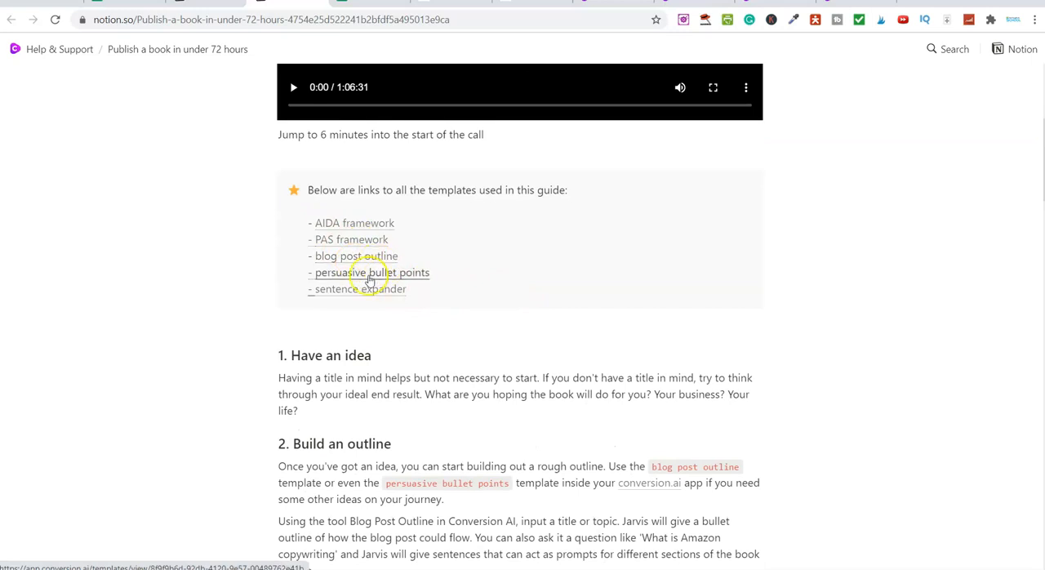
scroll(386, 273, "up", 4)
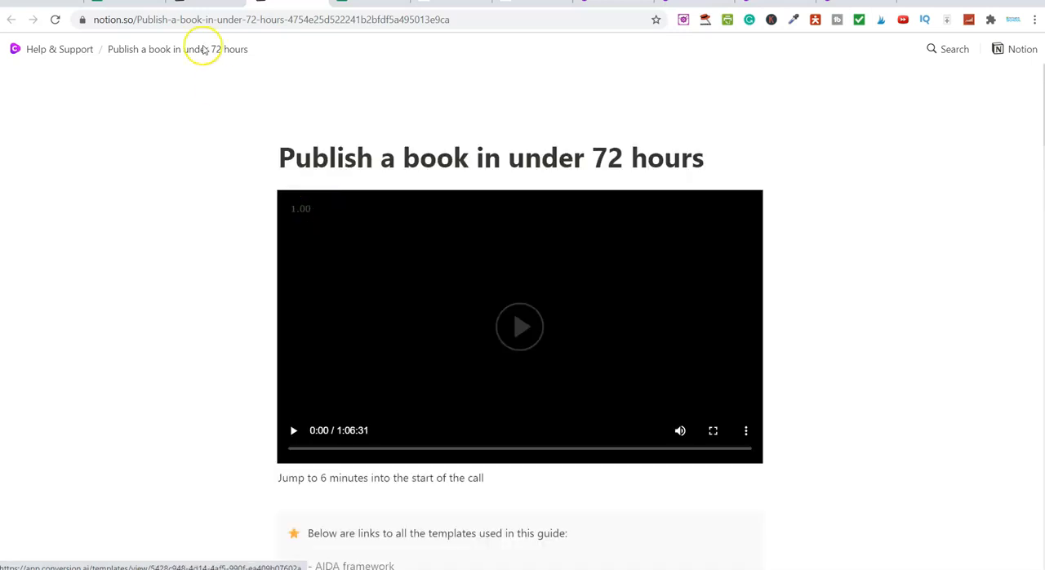
Return to the Help & Support page and look over its Use Cases, Trainings and Community Examples sections
left_click(206, 2)
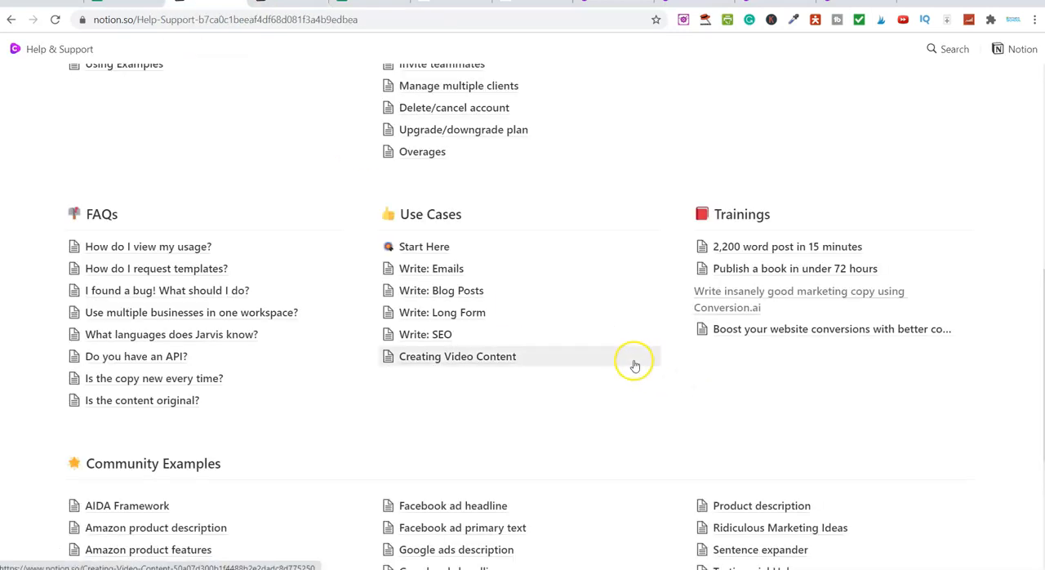
scroll(634, 367, "down", 2)
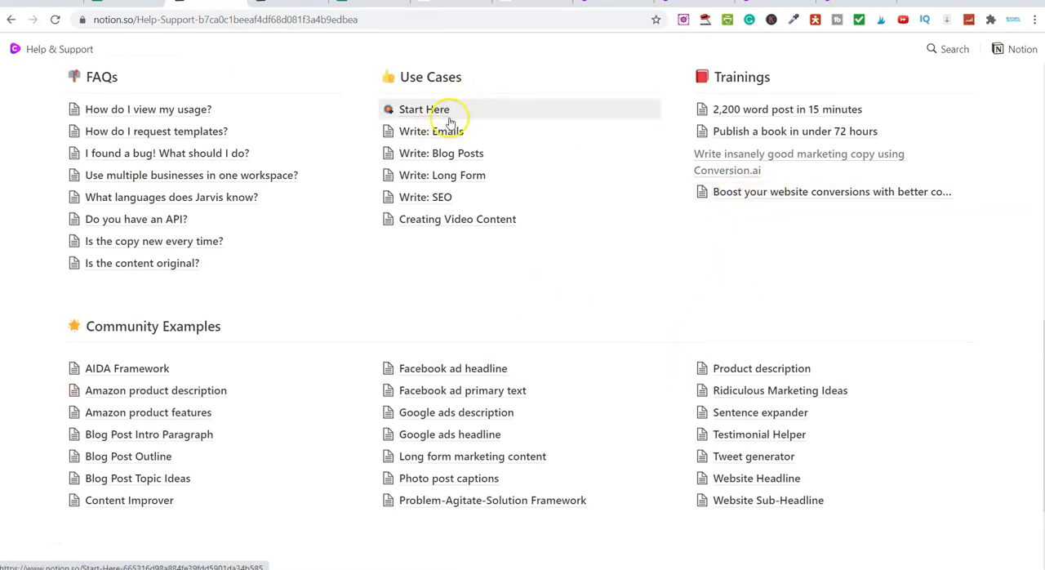
scroll(245, 294, "down", 2)
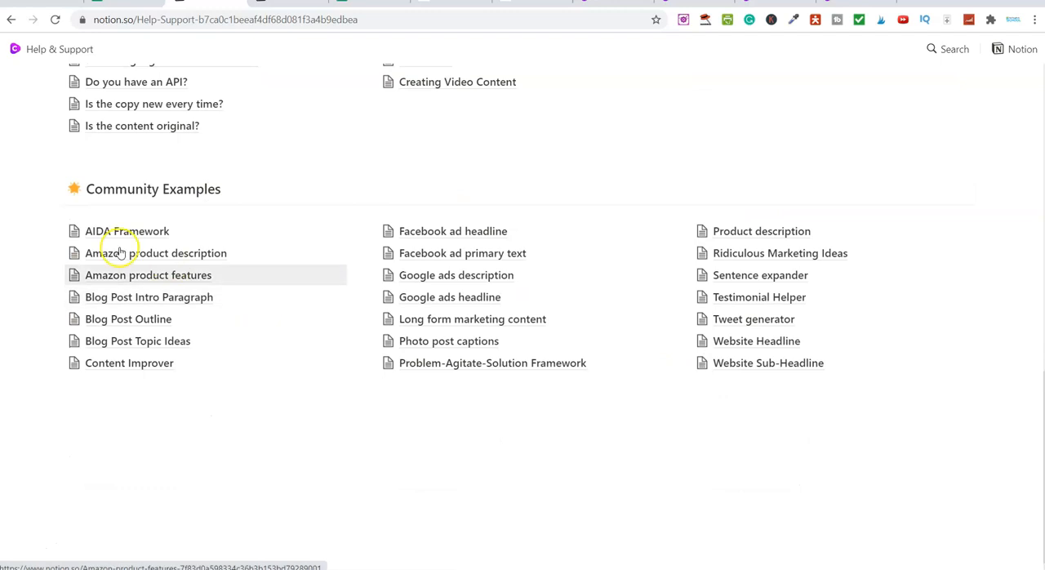
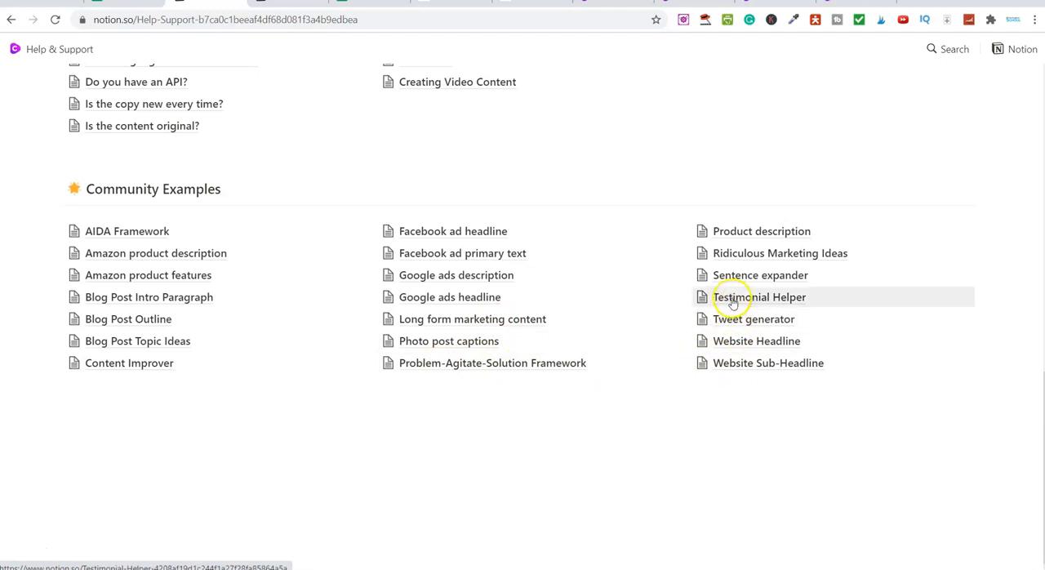
Open the "Facebook ad headline" community example, look through its sample outputs and return to the Help & Support page
scroll(485, 355, "down", 1)
scroll(430, 345, "up", 3)
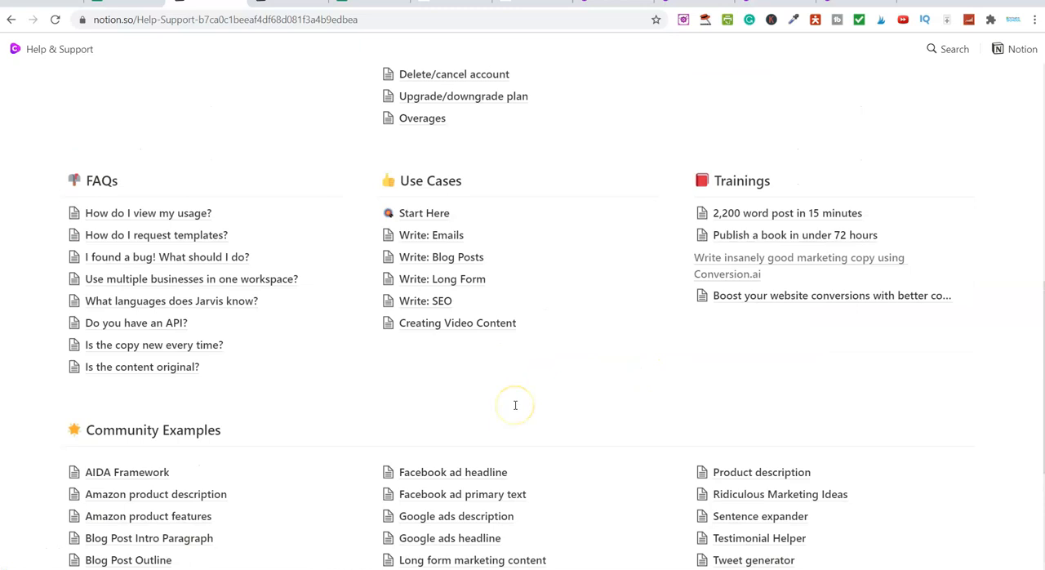
scroll(498, 383, "down", 3)
left_click(469, 198)
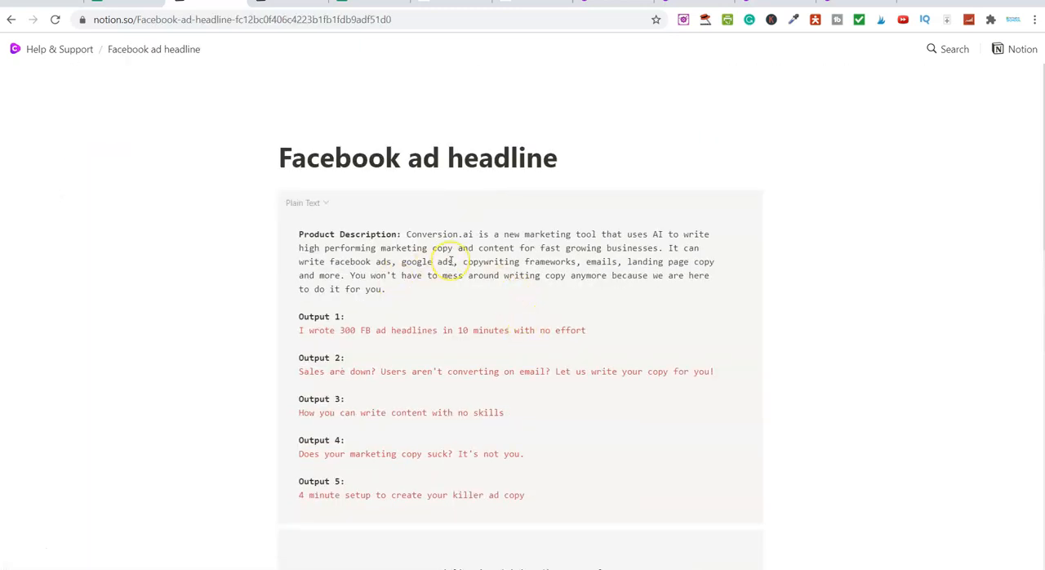
scroll(449, 262, "down", 9)
scroll(449, 259, "down", 2)
scroll(461, 253, "up", 7)
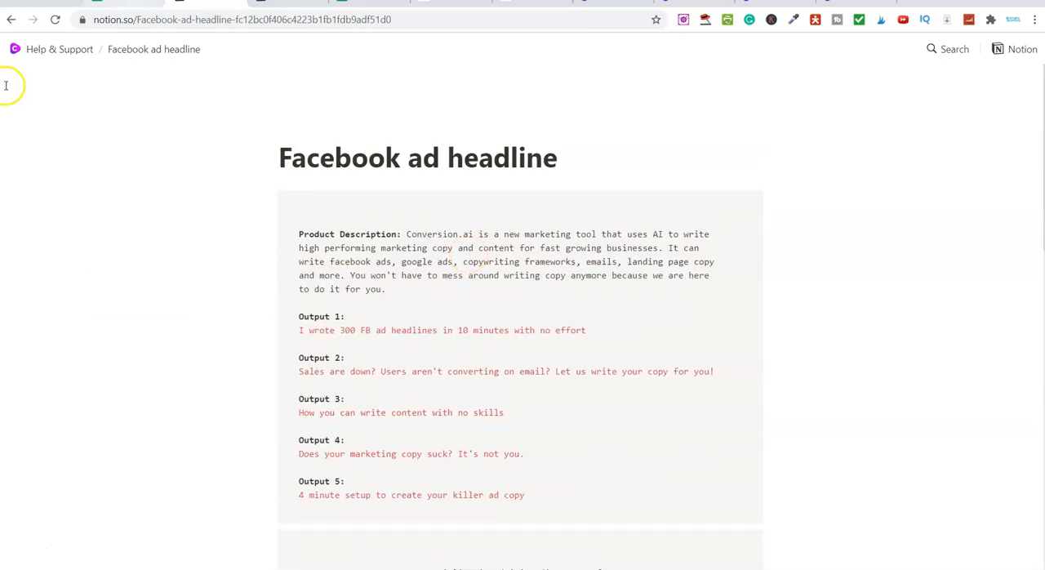
left_click(52, 49)
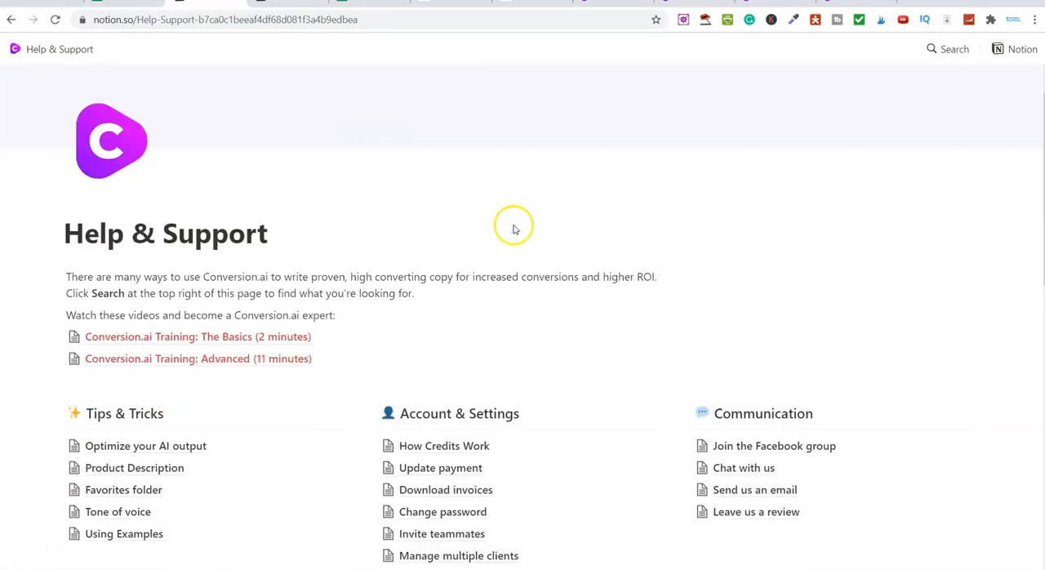
Open the "Tone of voice" article under Tips & Tricks and read through its helpful tips down to the end
scroll(523, 232, "down", 2)
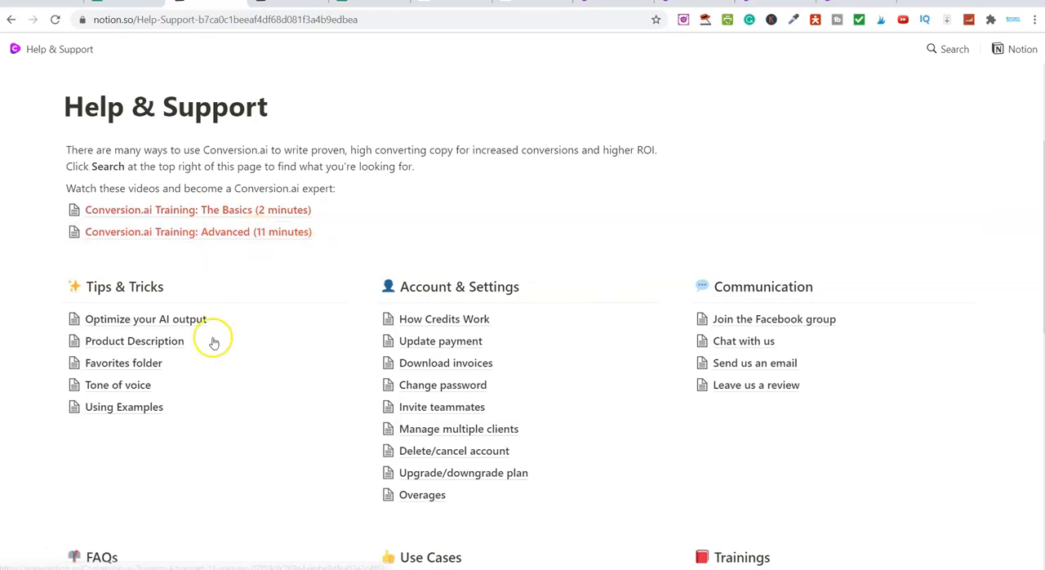
left_click(126, 388)
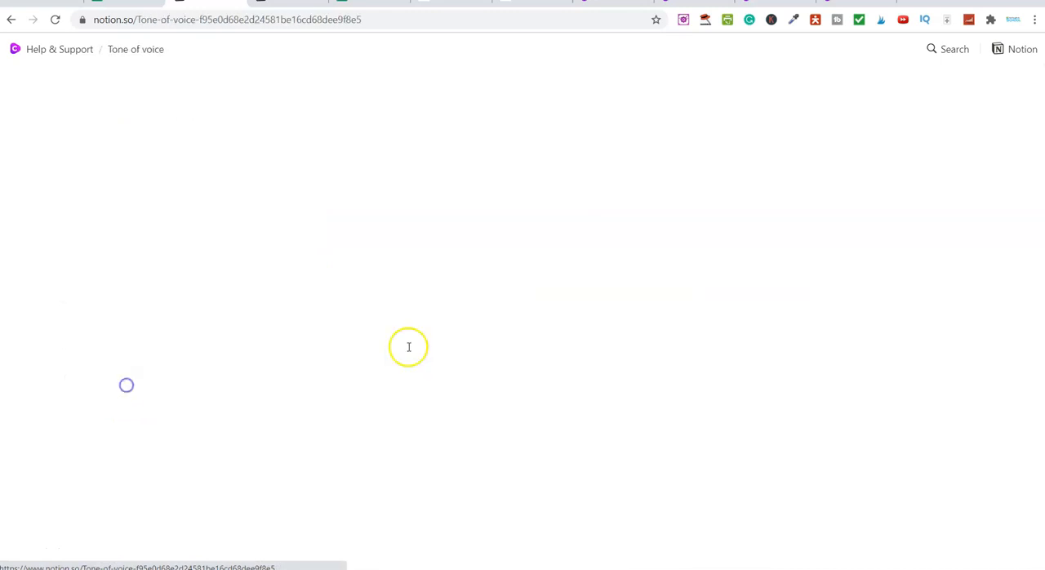
scroll(511, 368, "down", 3)
scroll(502, 367, "up", 2)
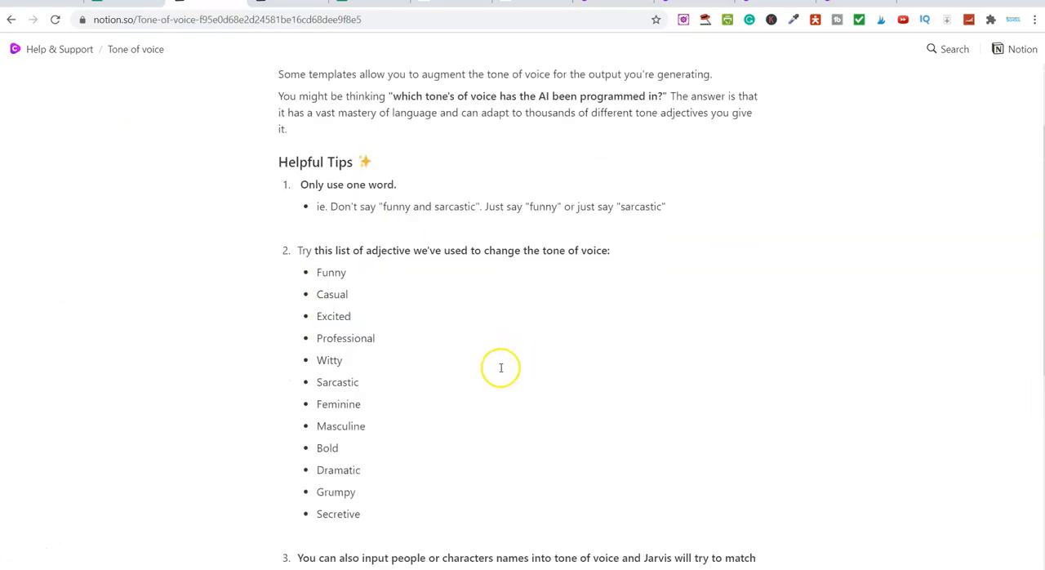
scroll(400, 322, "down", 5)
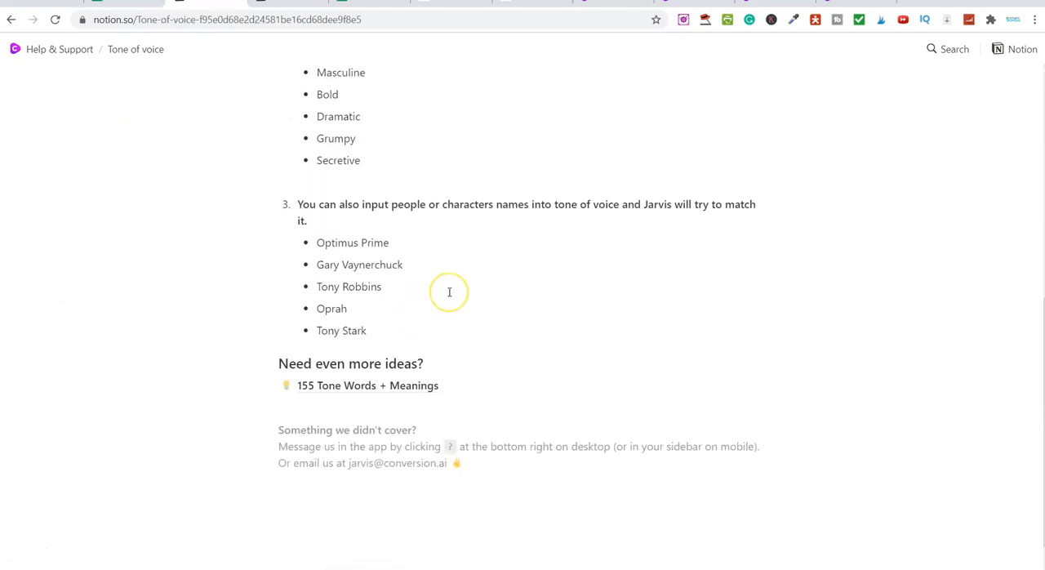
scroll(449, 291, "down", 1)
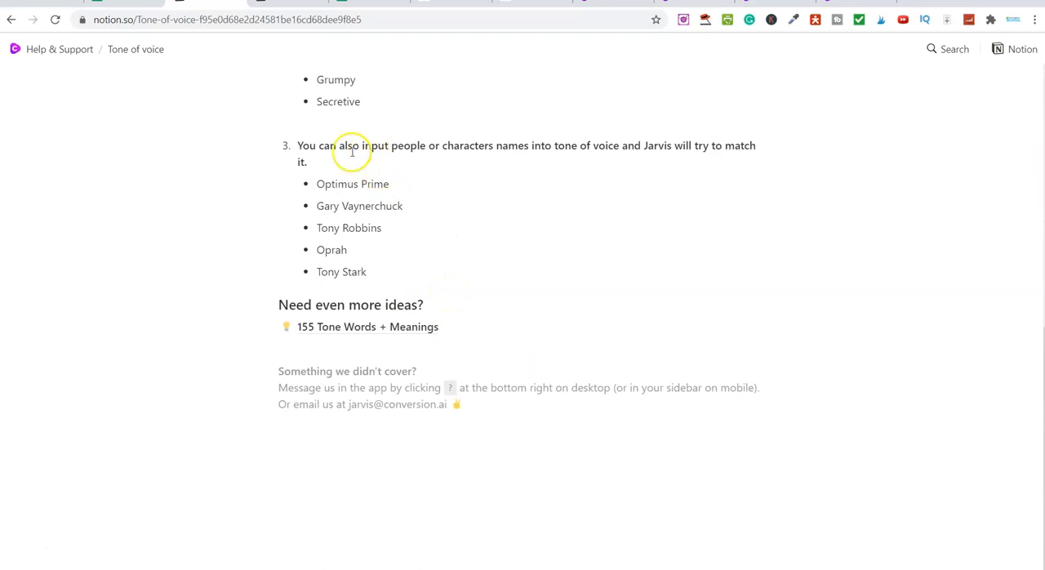
Highlight the tip about inputting people or characters names into tone of voice, clear the highlight and return to Help & Support
left_click_drag(352, 146, 455, 147)
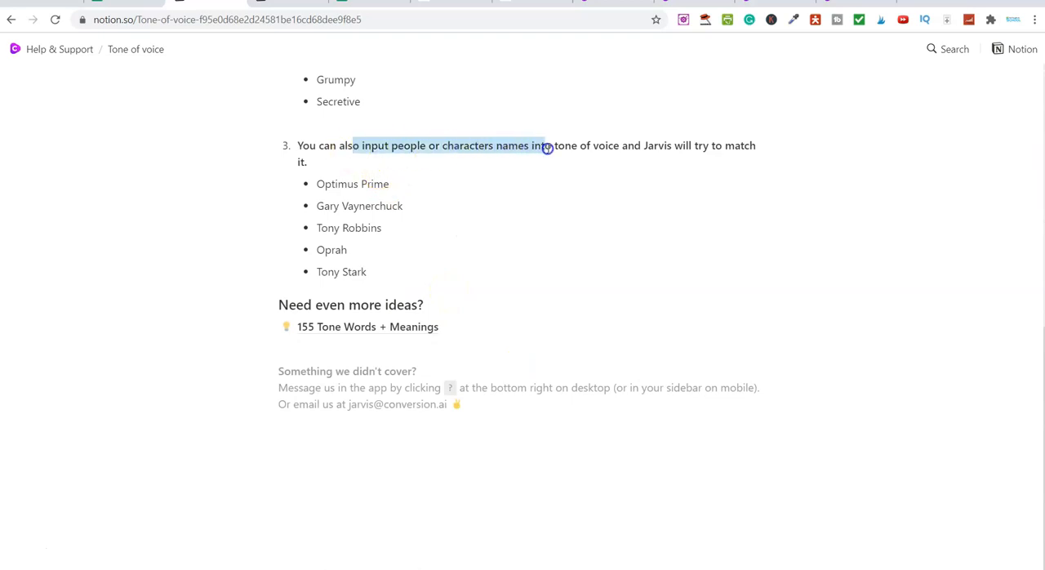
left_click_drag(550, 147, 752, 155)
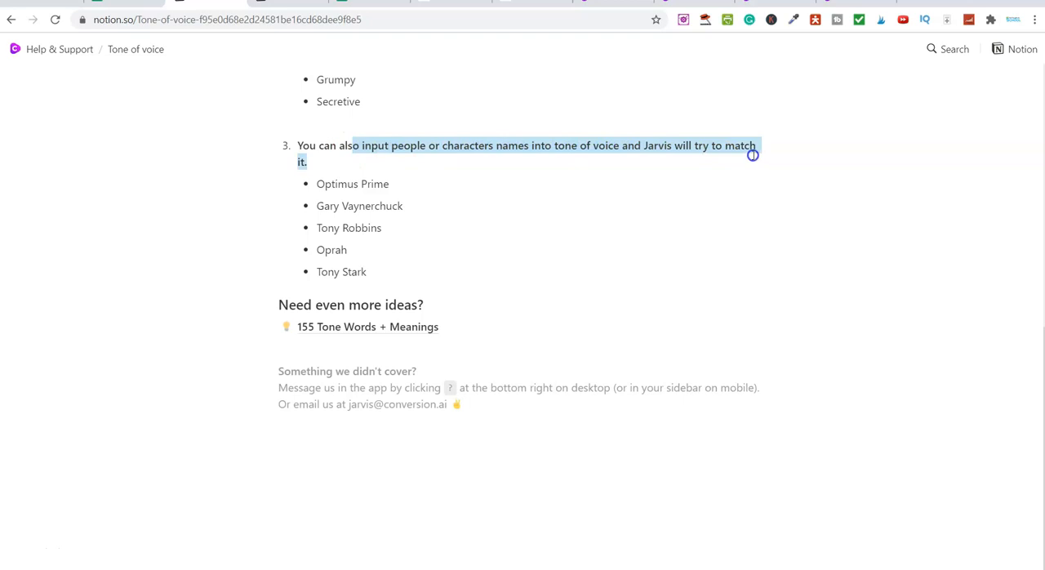
left_click(658, 280)
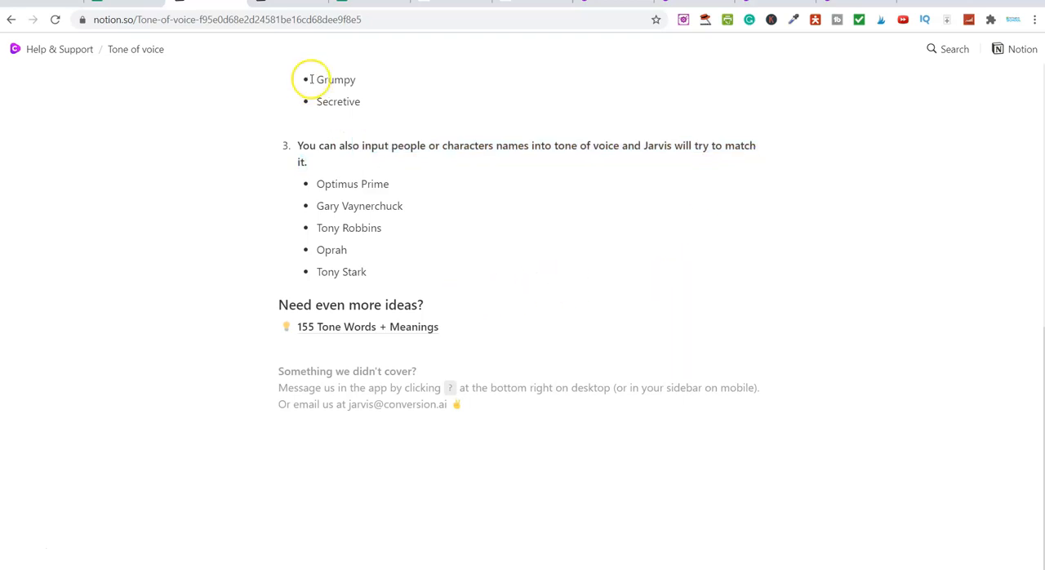
scroll(287, 78, "up", 2)
left_click(51, 48)
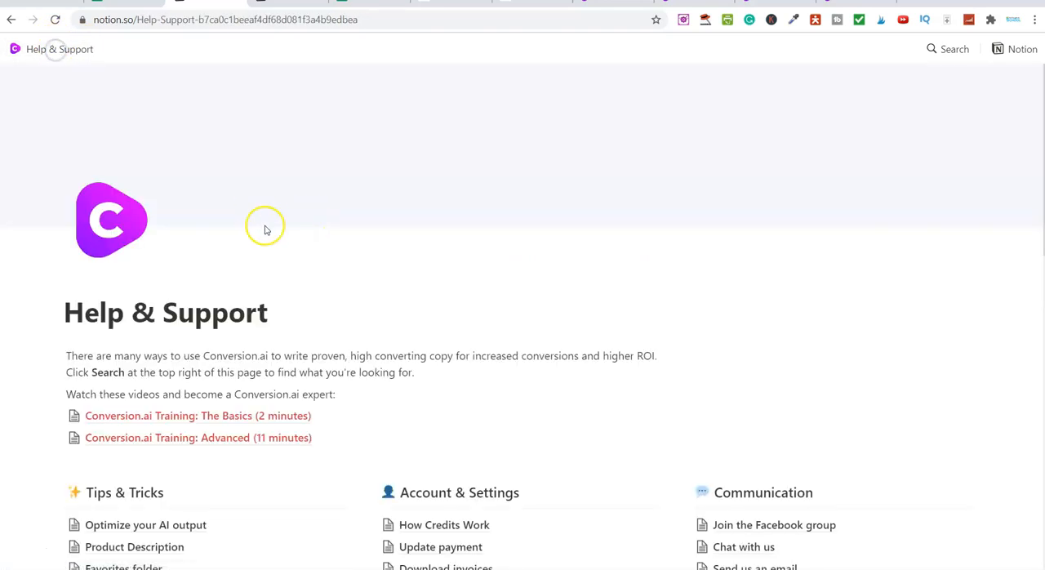